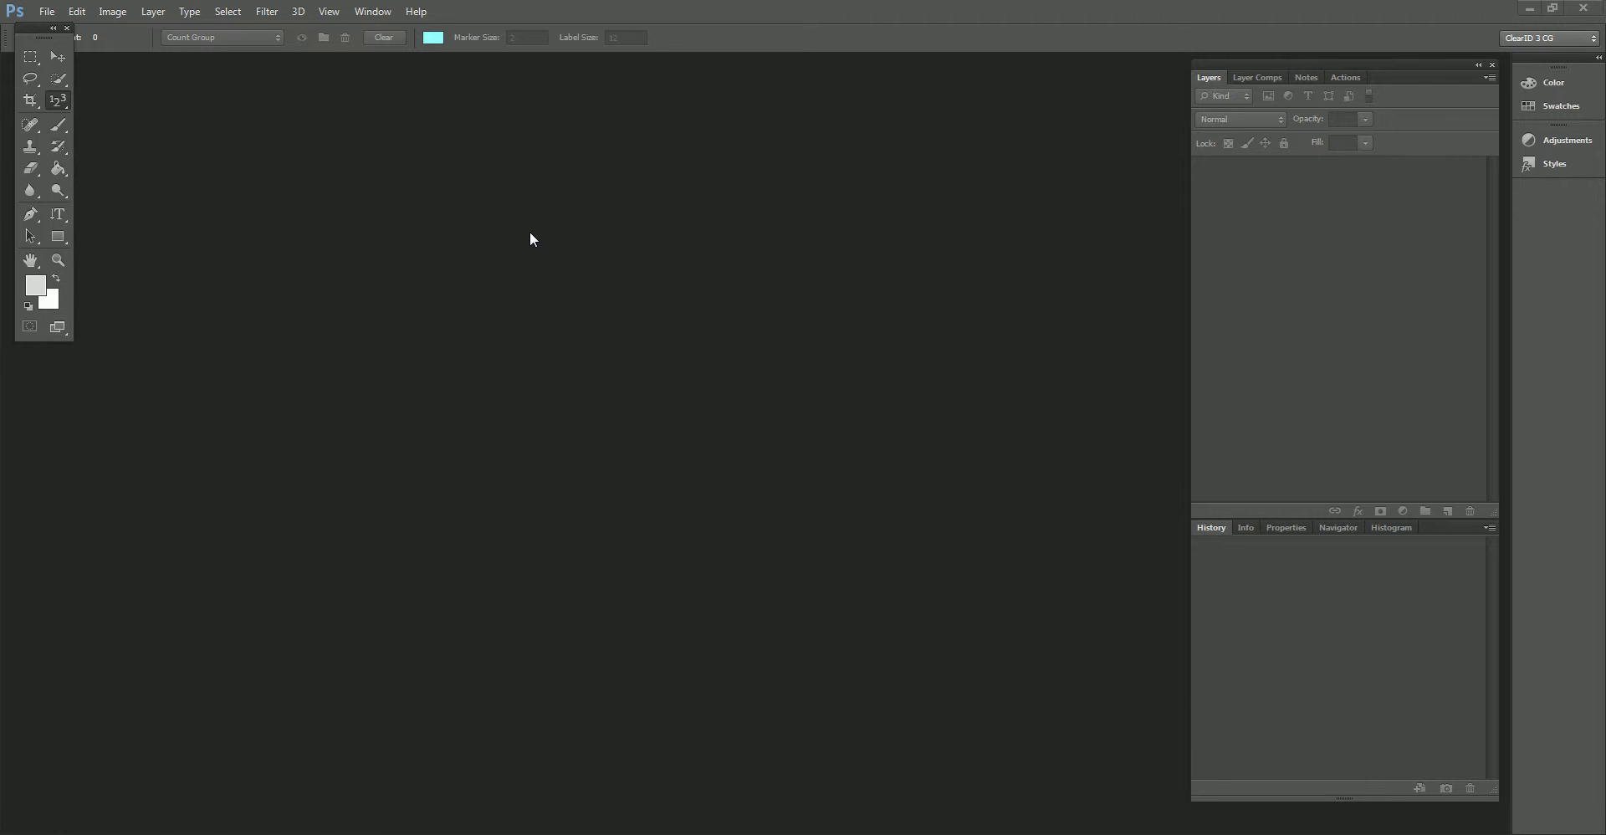
# Step: Open the Filter menu to show ClearID® Import Images (LS) and the ClearID workflow commands
pyautogui.click(272, 16)
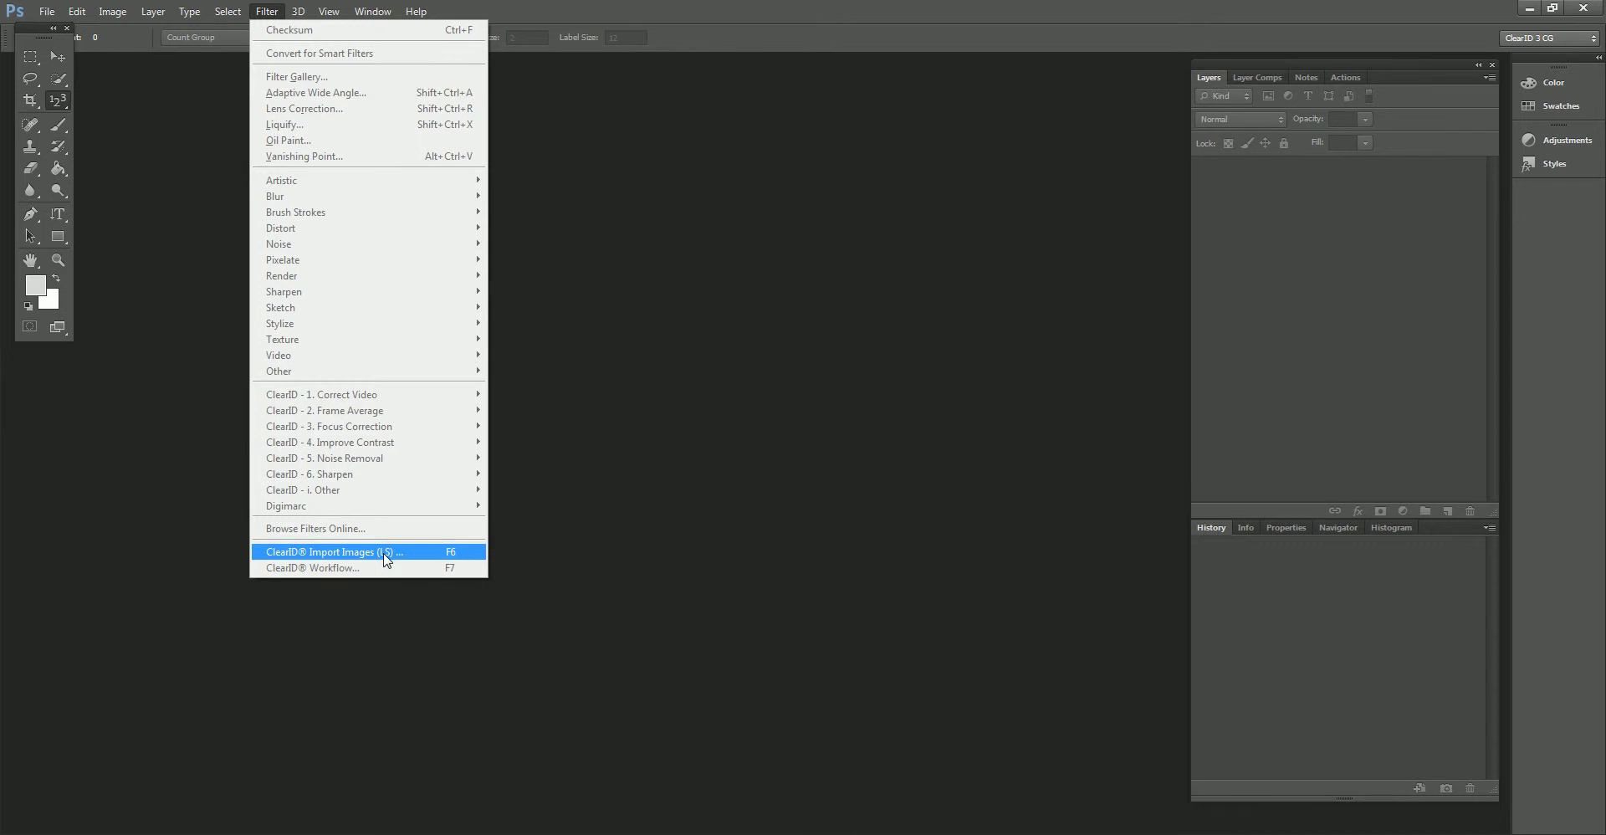
# Step: Inspect the Ocean Systems ClearID 3.0 action set in the Actions panel, its options menu and the Window menu
pyautogui.click(1344, 73)
pyautogui.click(1344, 74)
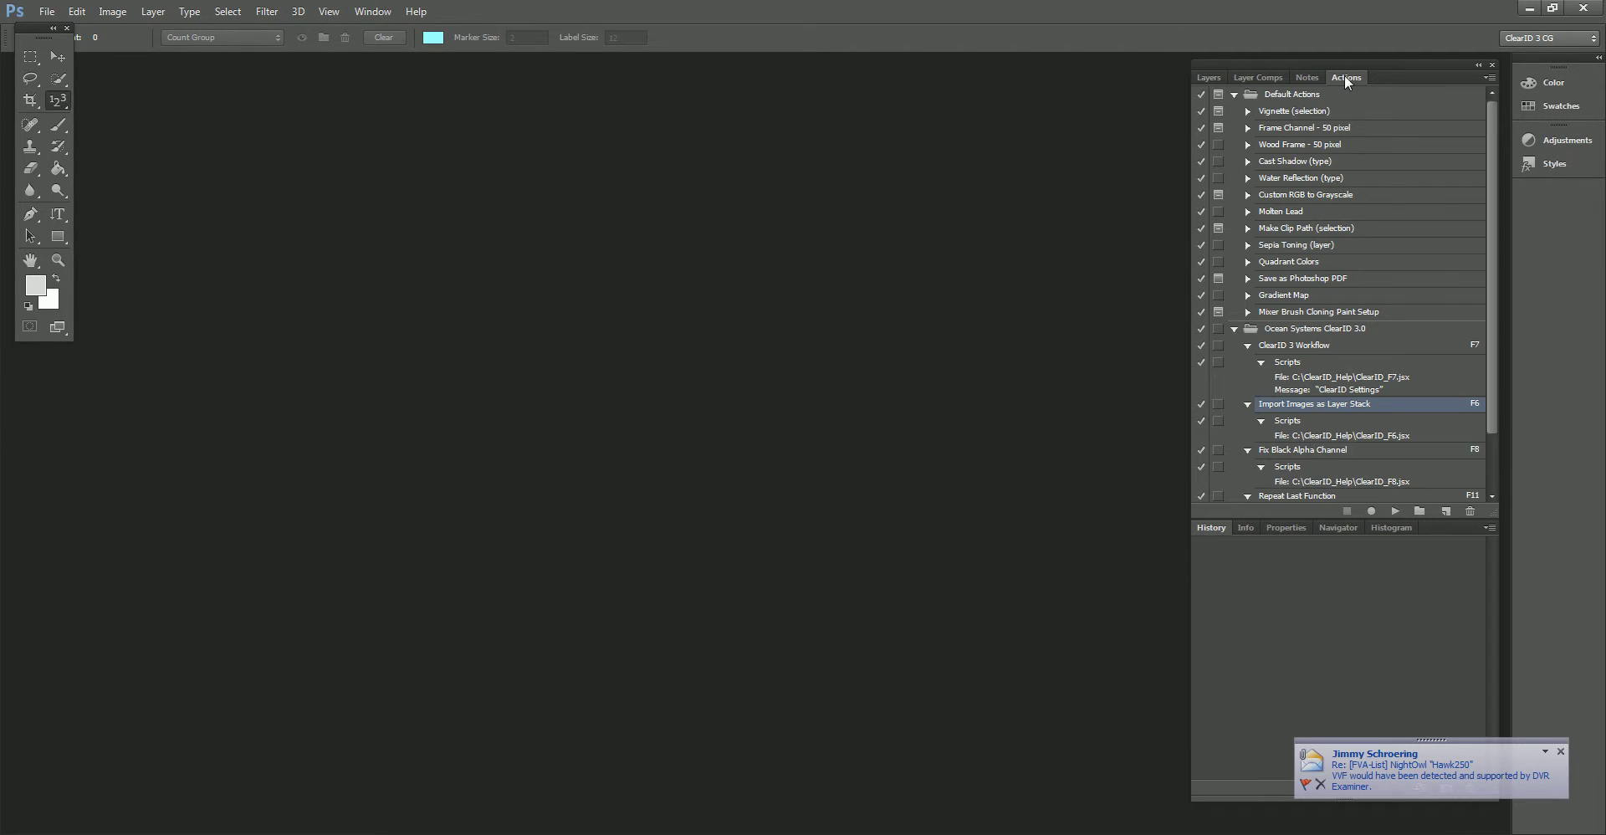
pyautogui.click(372, 11)
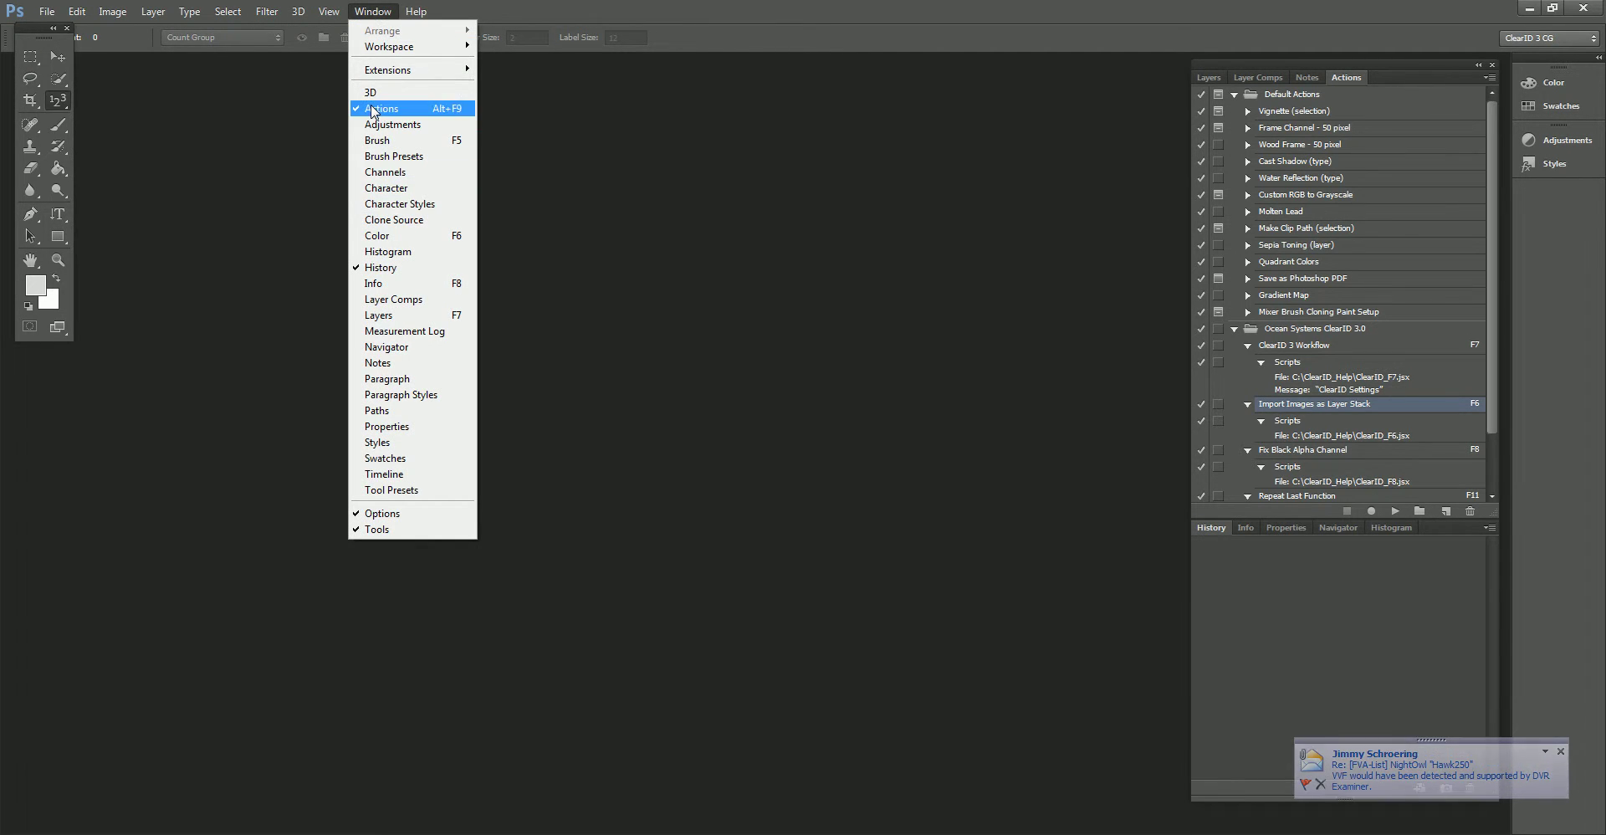
pyautogui.click(1345, 79)
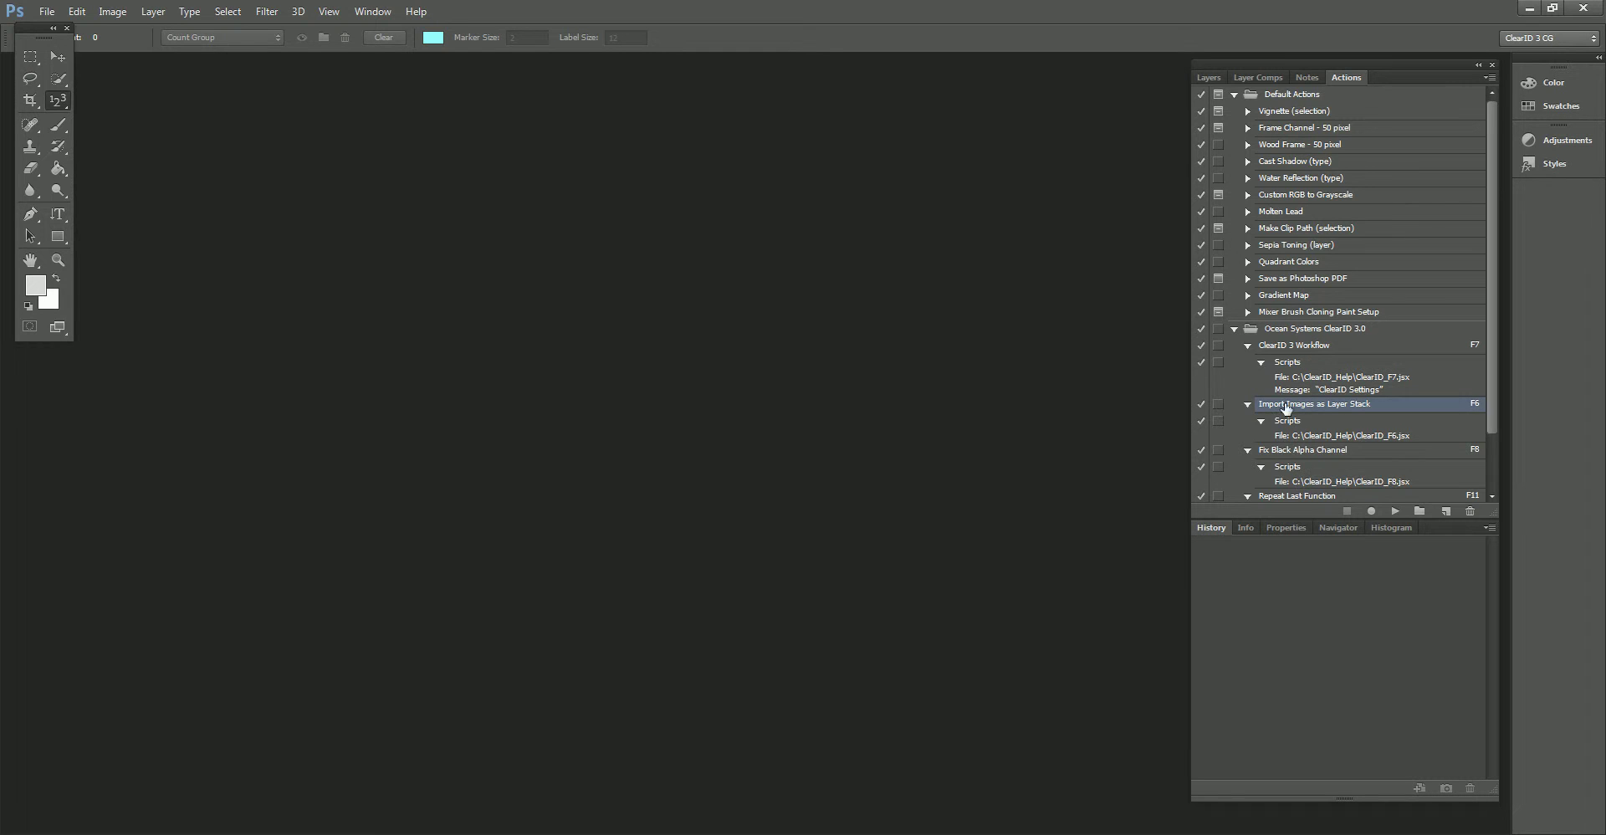
pyautogui.click(1490, 77)
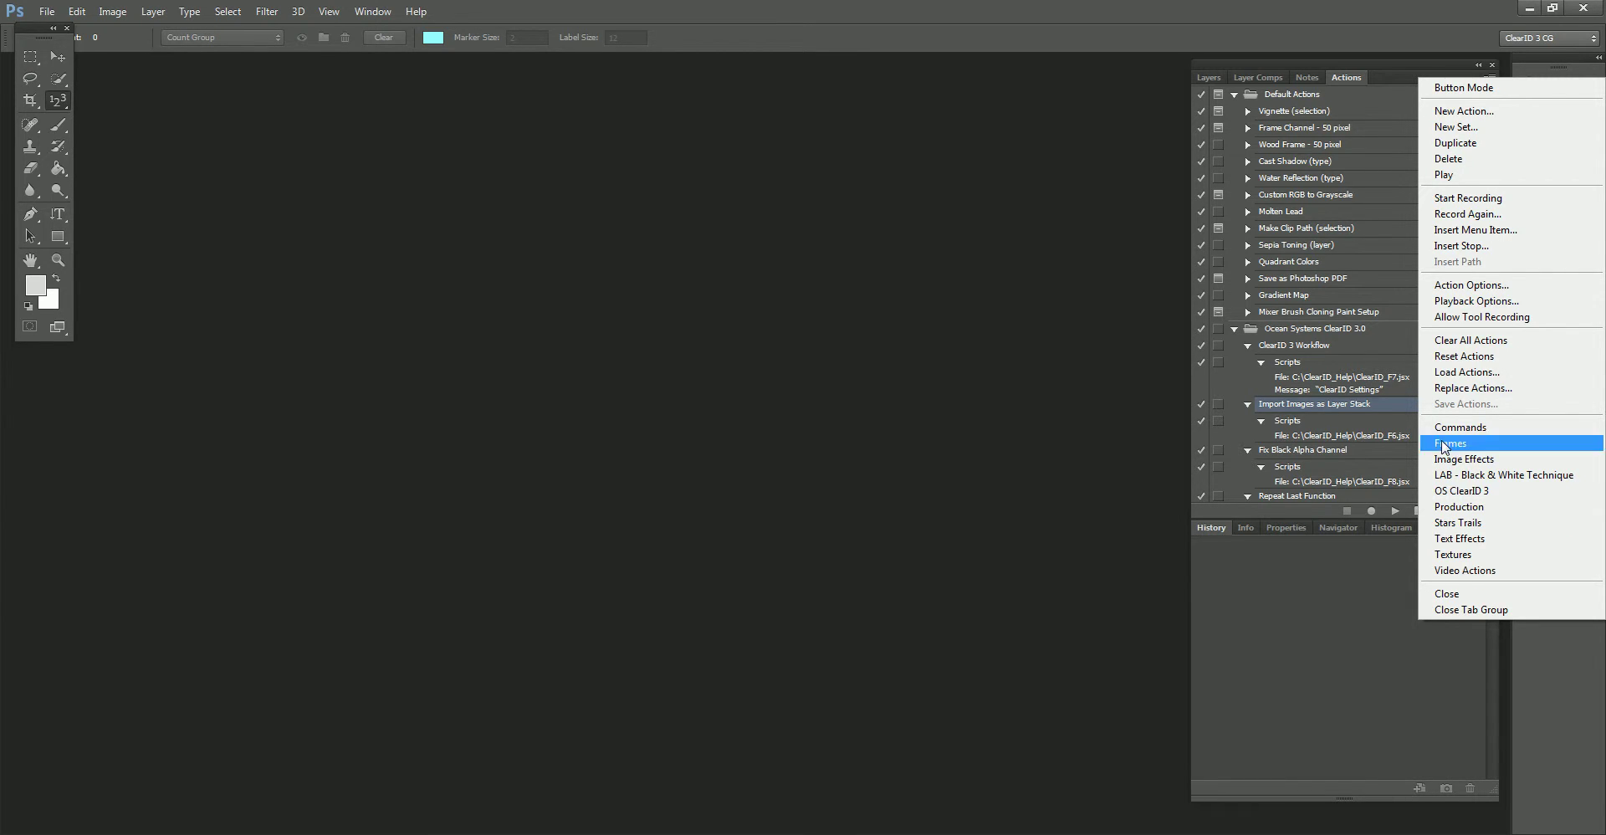
pyautogui.click(1344, 77)
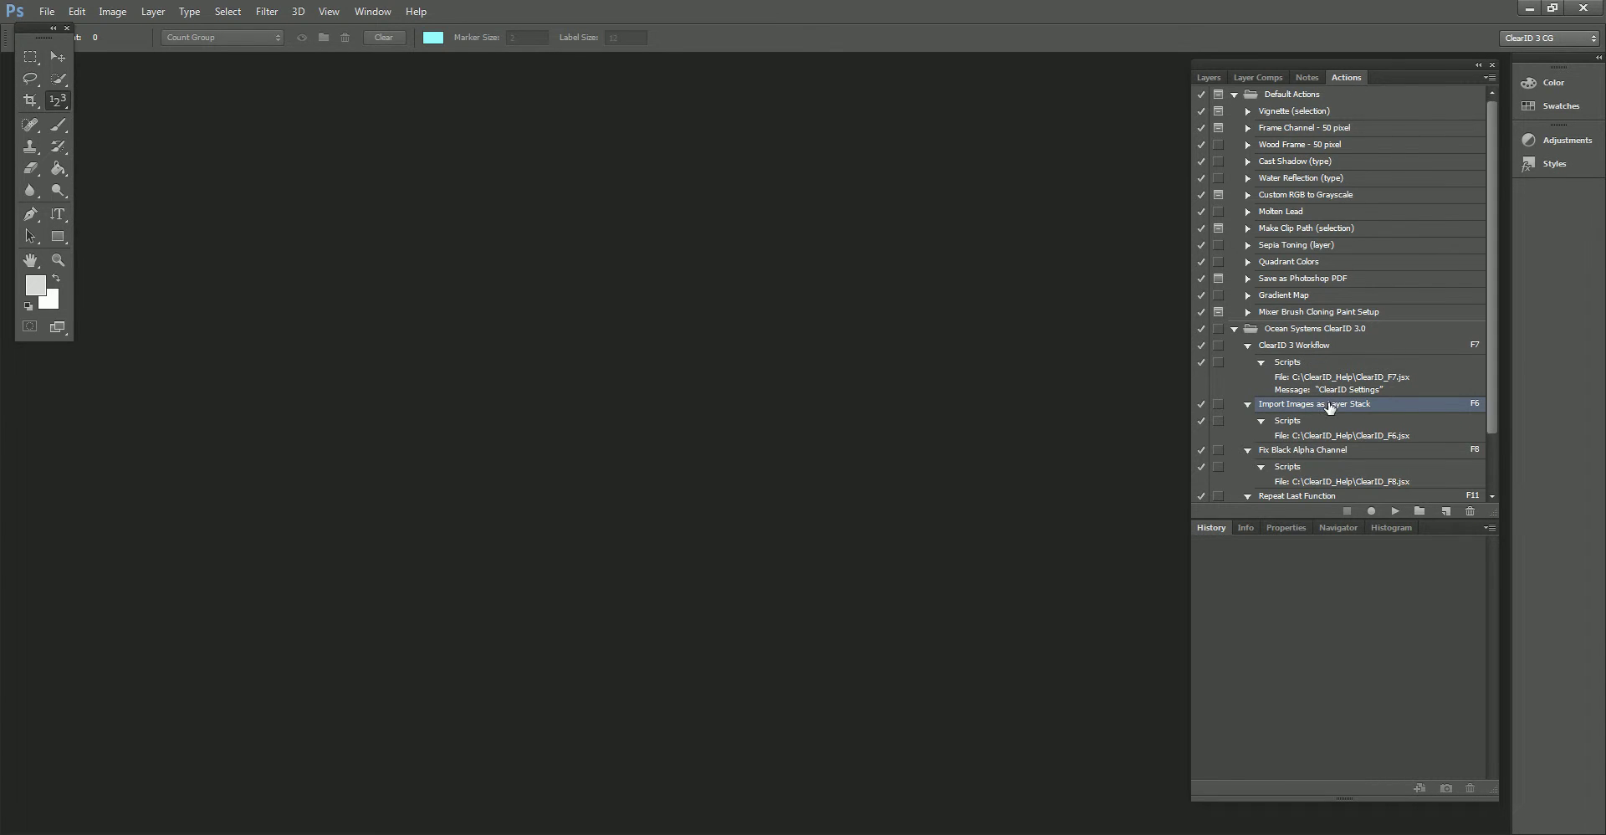
# Step: Back on the Layers panel, launch ClearID® Import Images (LS) and browse for individual image files
pyautogui.click(1210, 78)
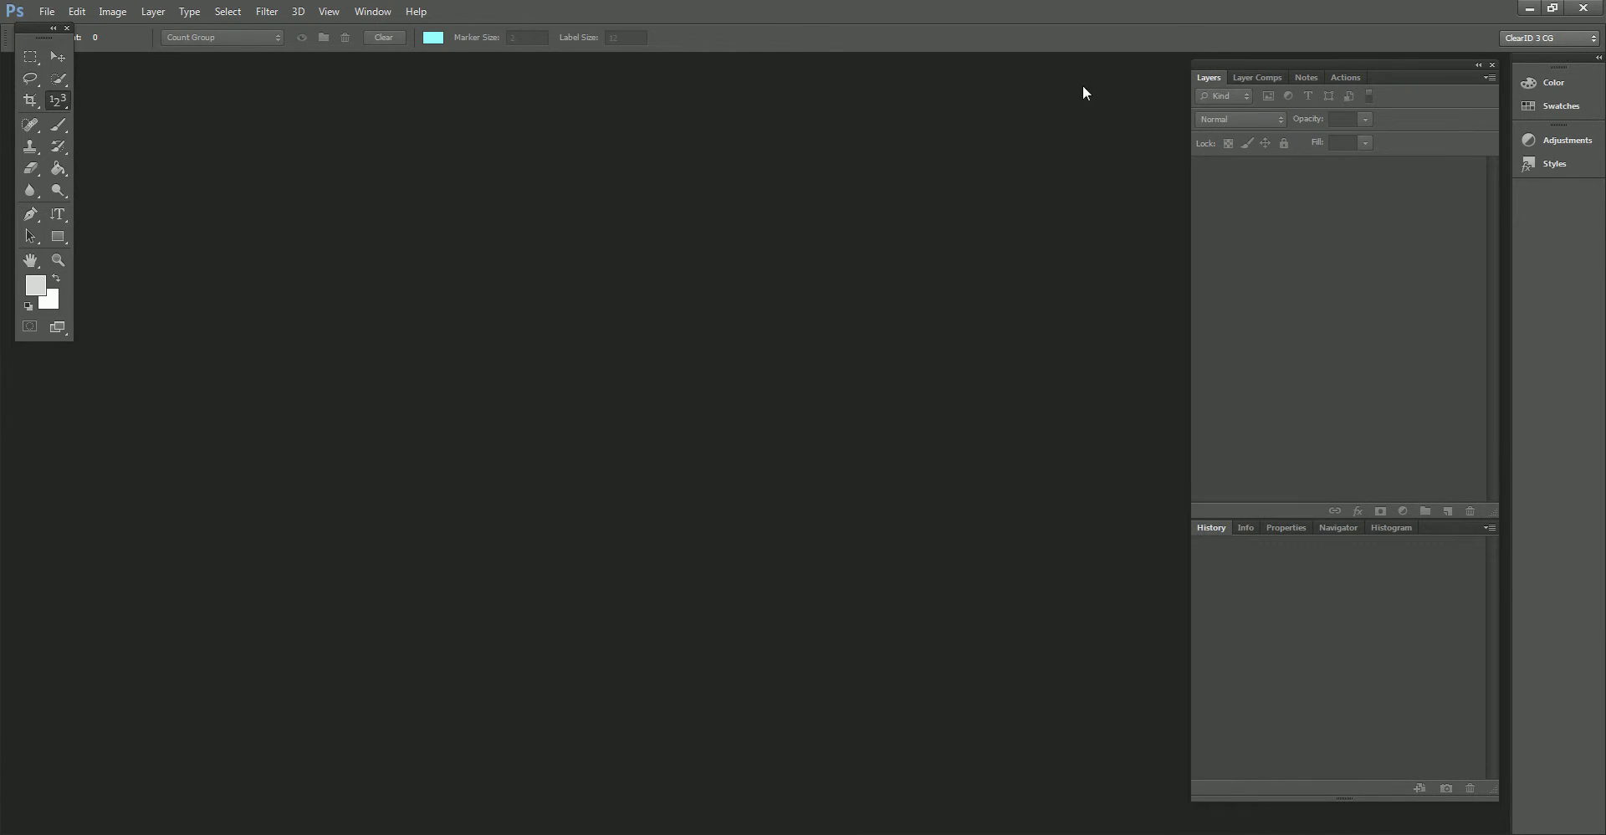
pyautogui.click(263, 12)
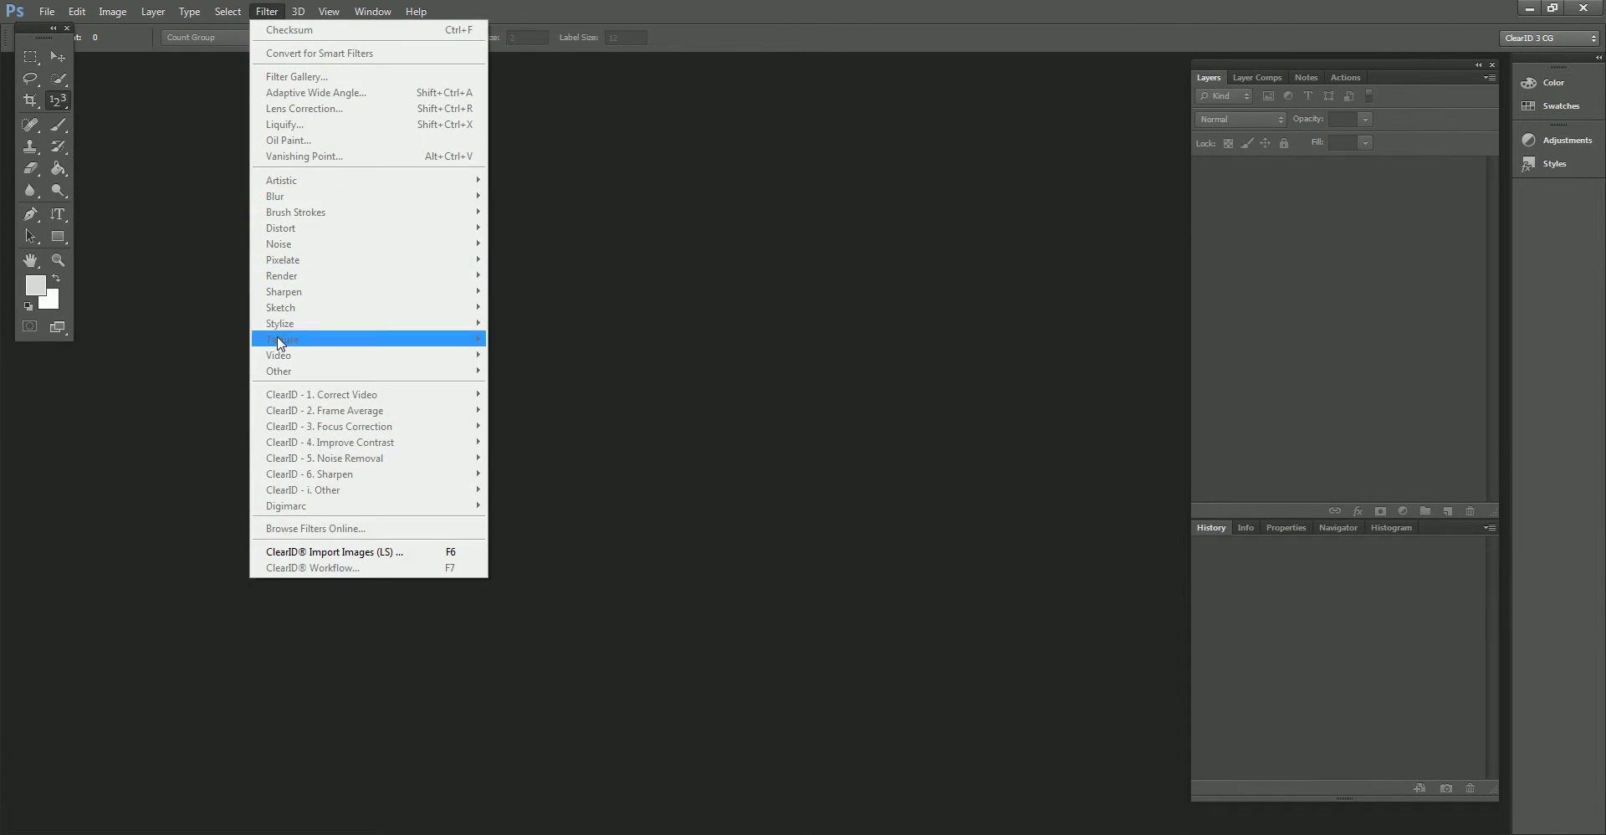
pyautogui.click(317, 552)
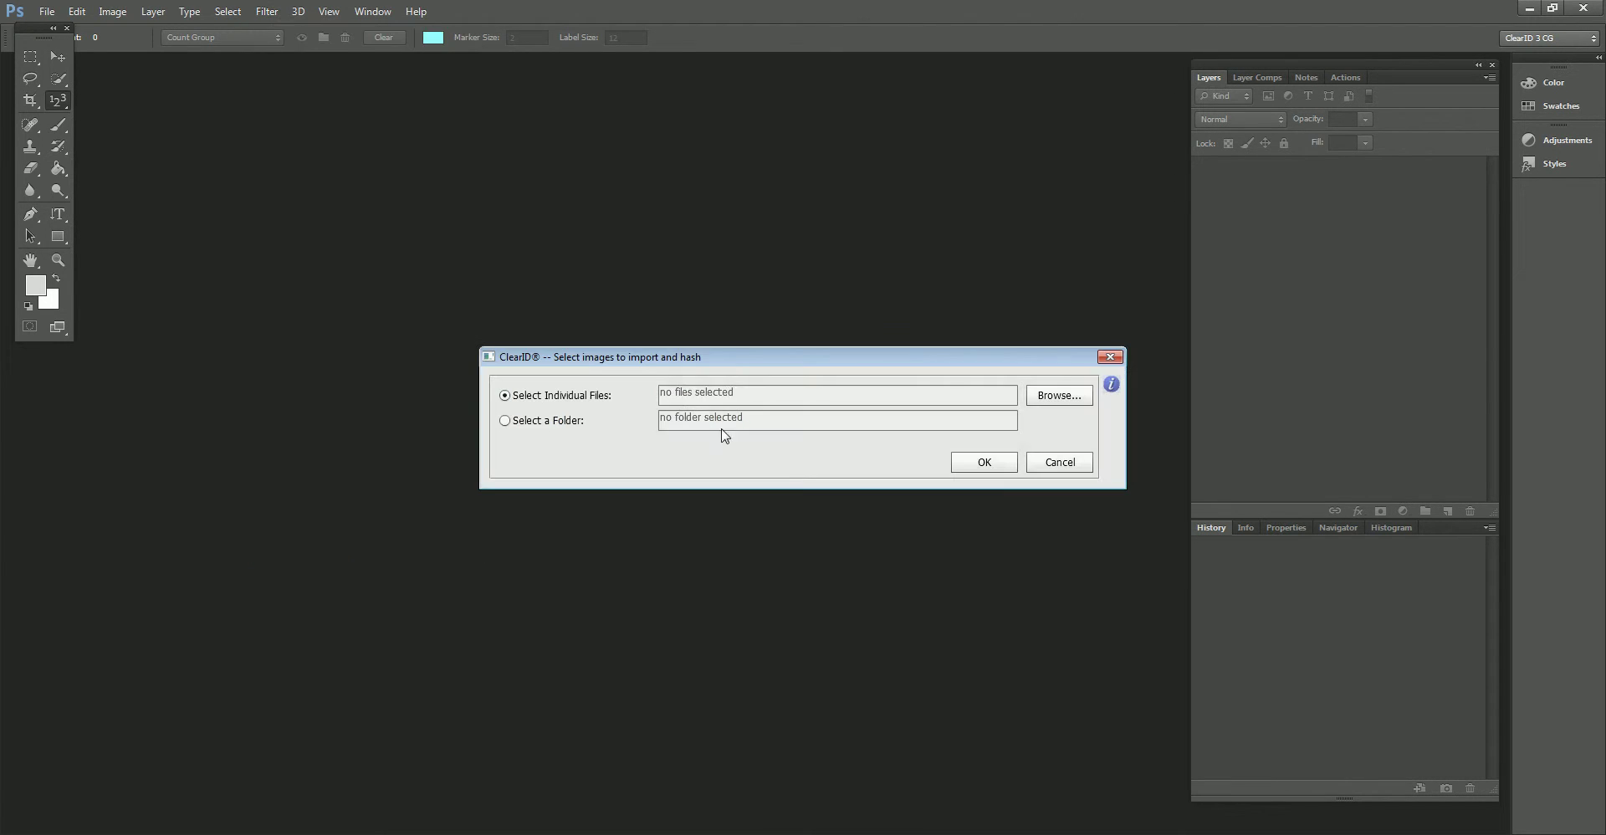
pyautogui.moveTo(732, 353); pyautogui.dragTo(562, 245)
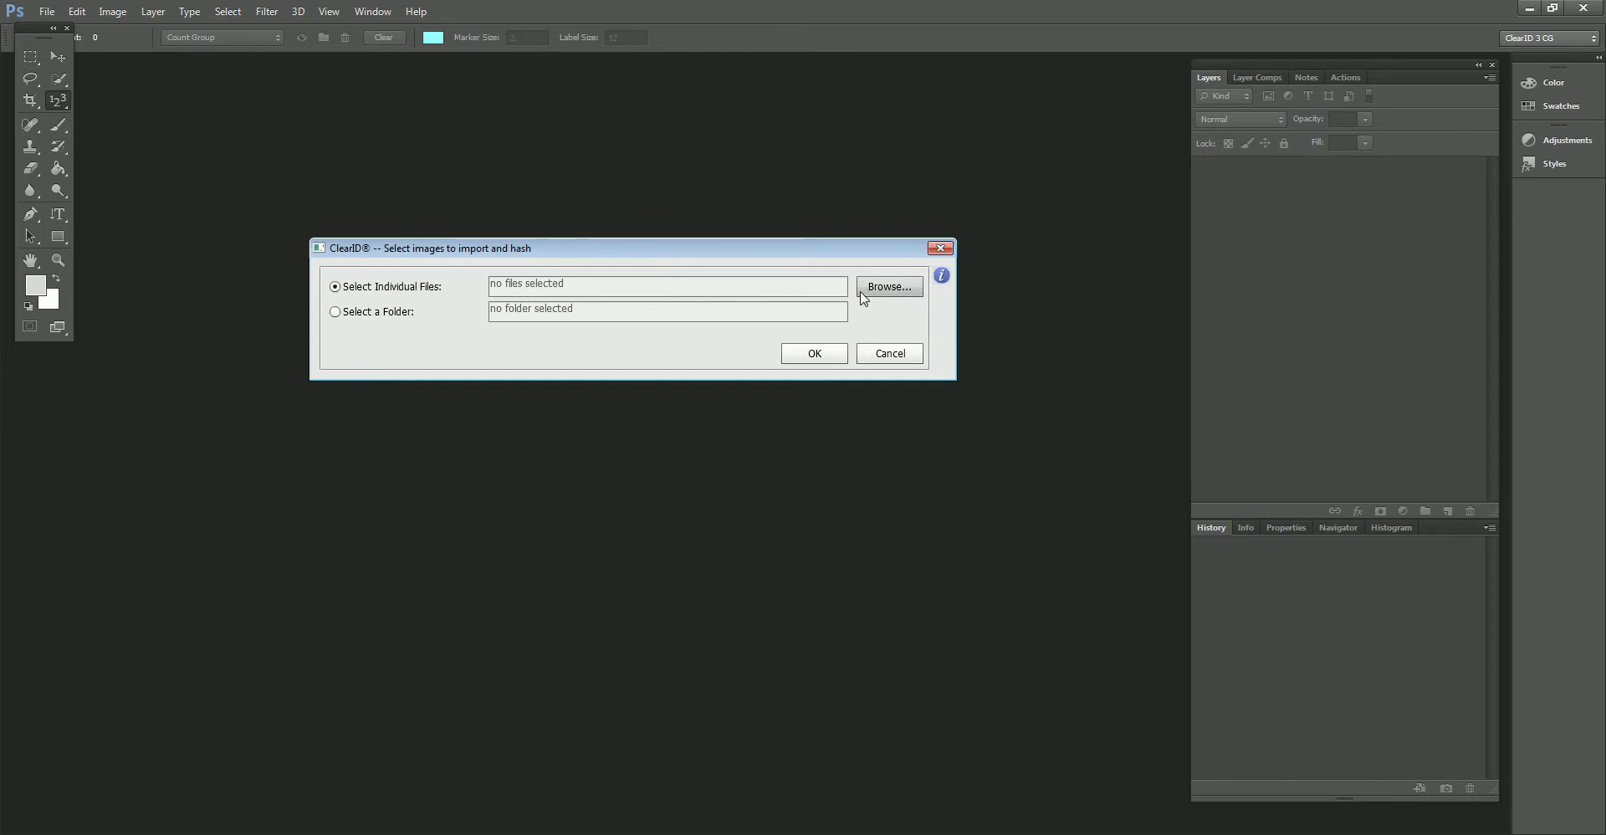
pyautogui.click(887, 287)
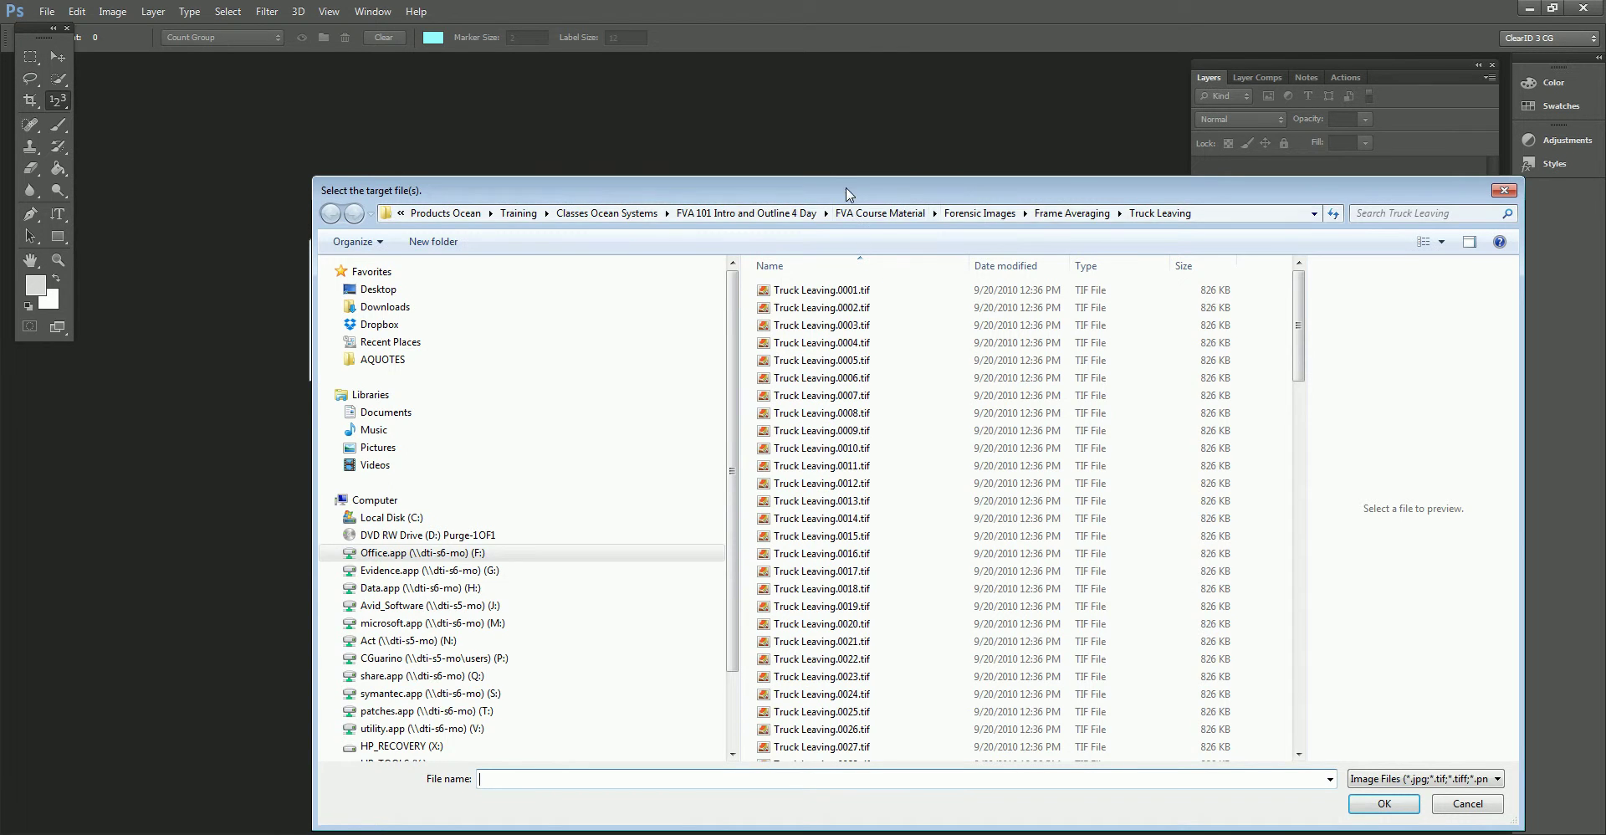
pyautogui.moveTo(836, 193); pyautogui.dragTo(626, 71)
# Step: Preview Truck Leaving frames 0006 through 0017 in the file chooser's detail view
pyautogui.click(615, 260)
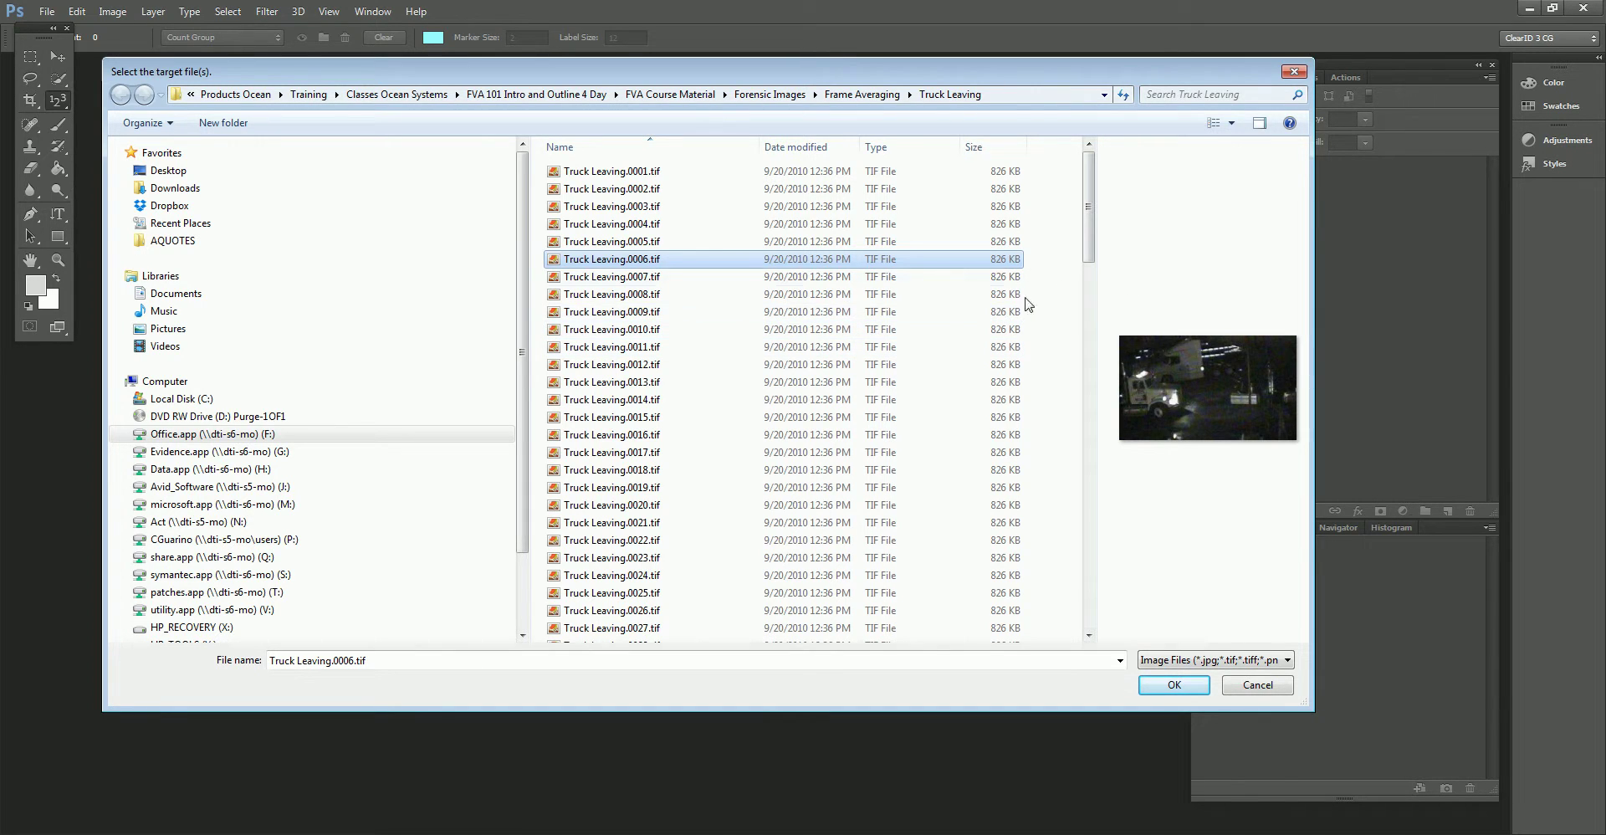
pyautogui.click(637, 278)
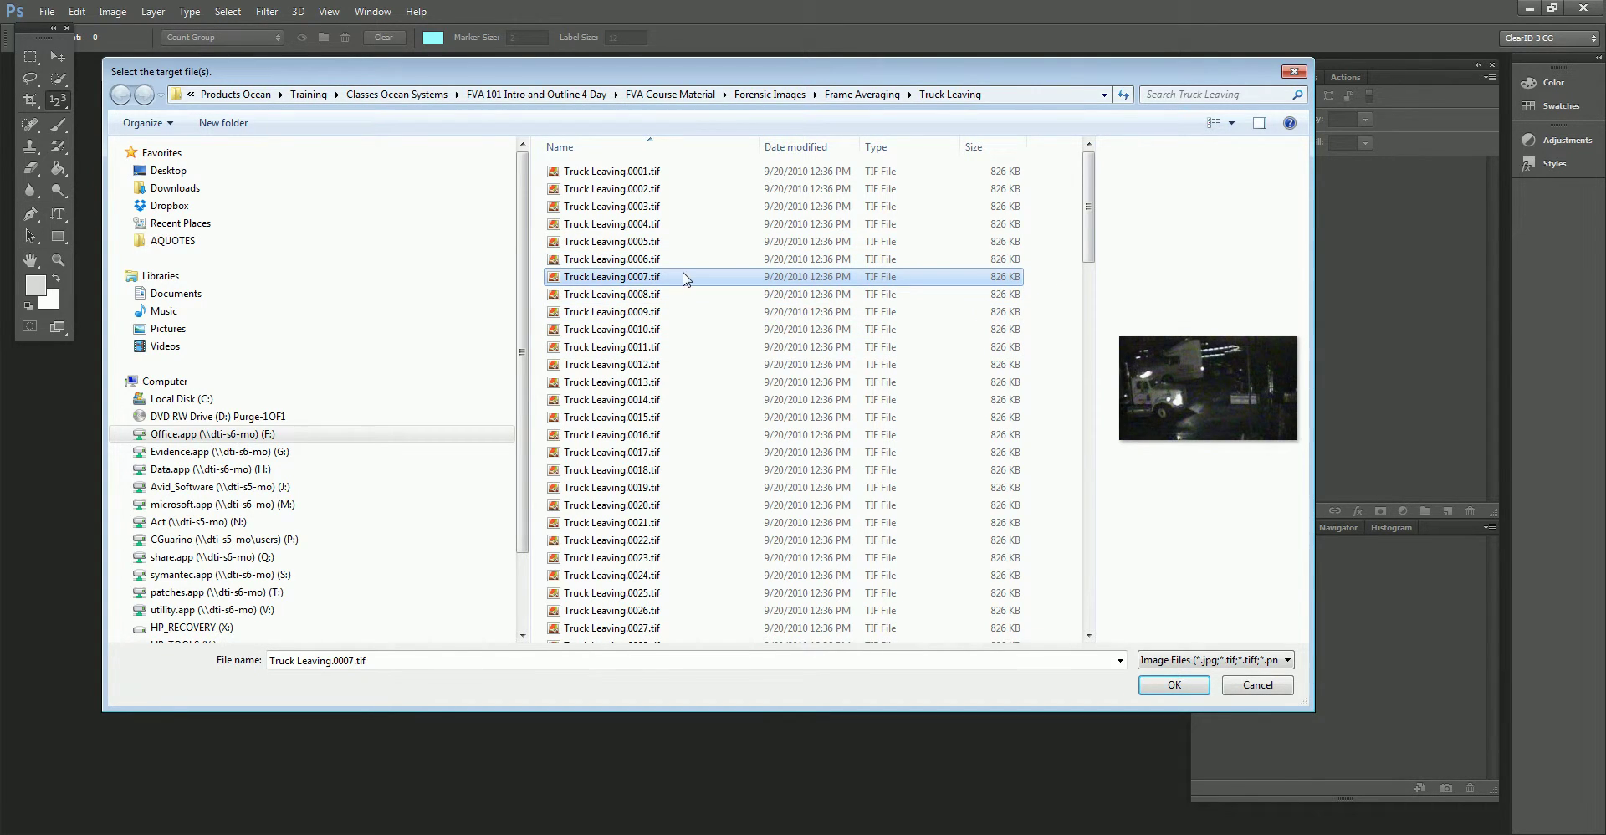
pyautogui.press('Down')
pyautogui.press('Down')
pyautogui.press('Down')
pyautogui.press('Down')
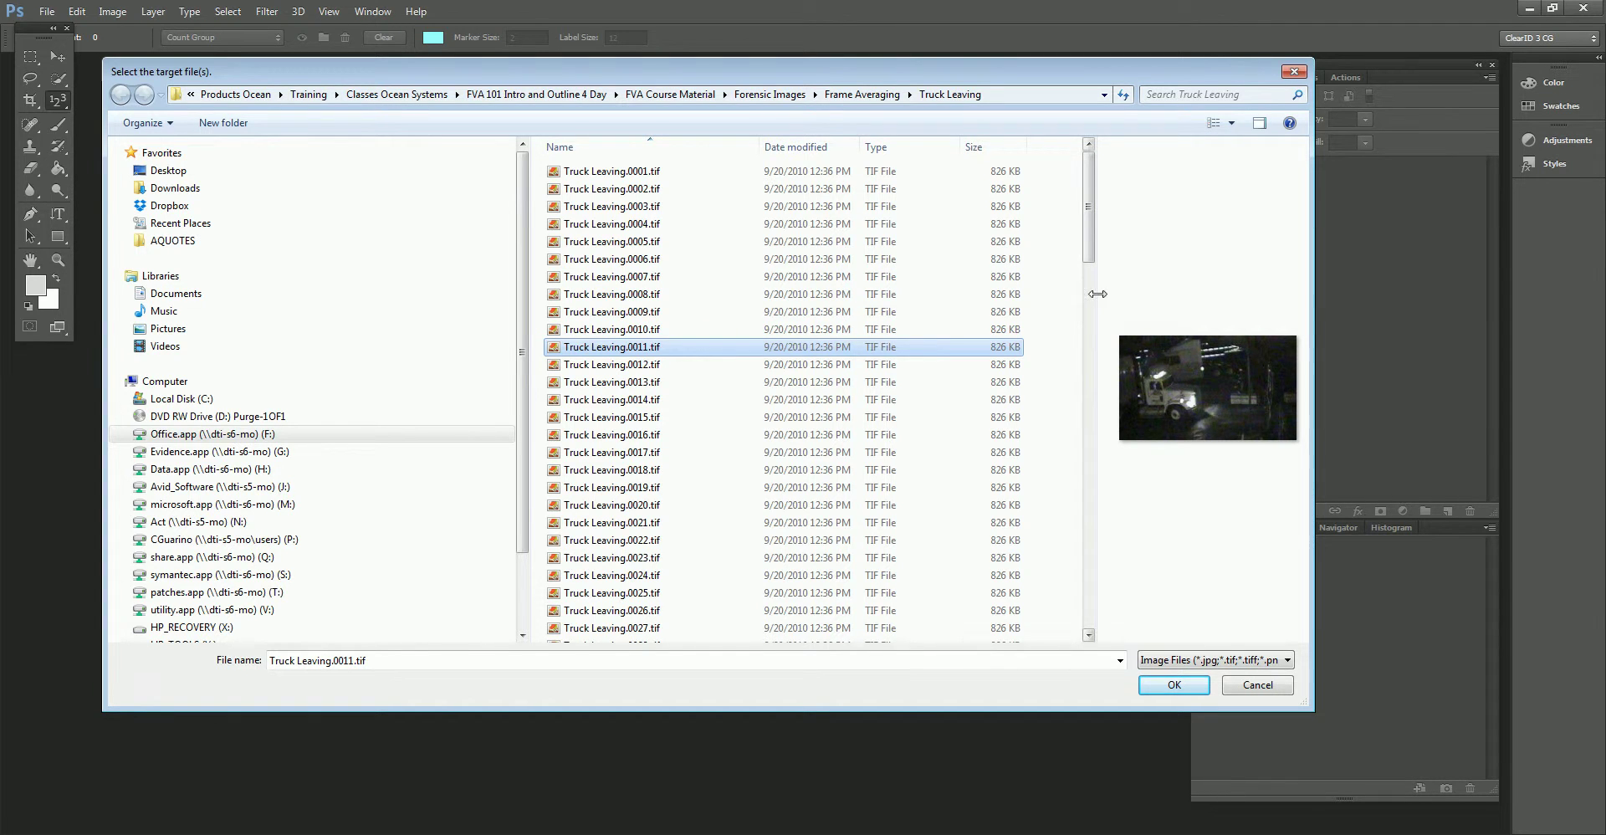
pyautogui.moveTo(1094, 289); pyautogui.dragTo(1072, 285)
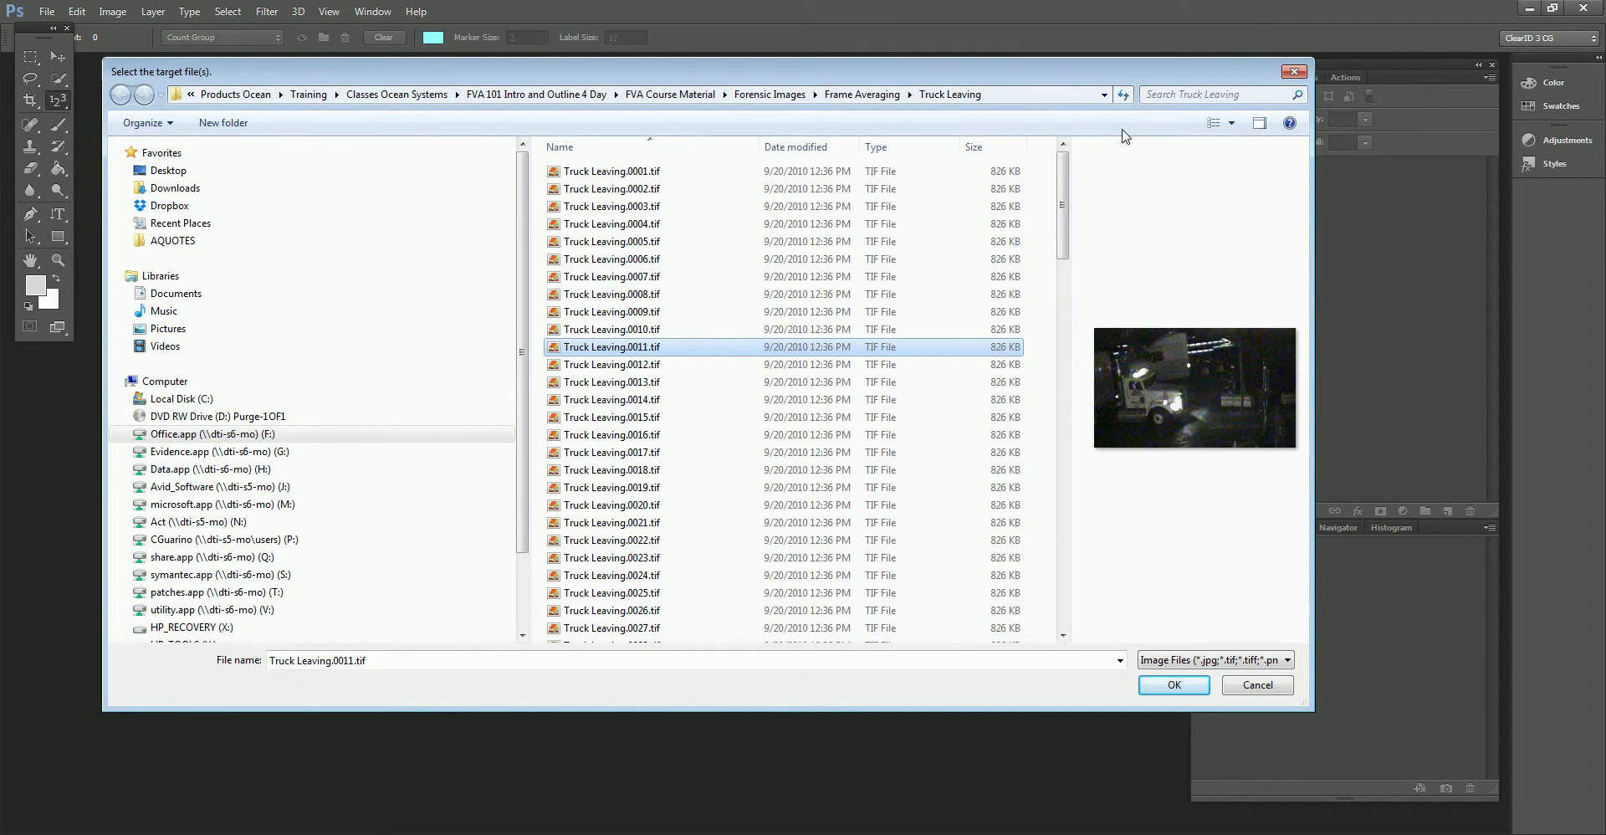
pyautogui.click(1231, 123)
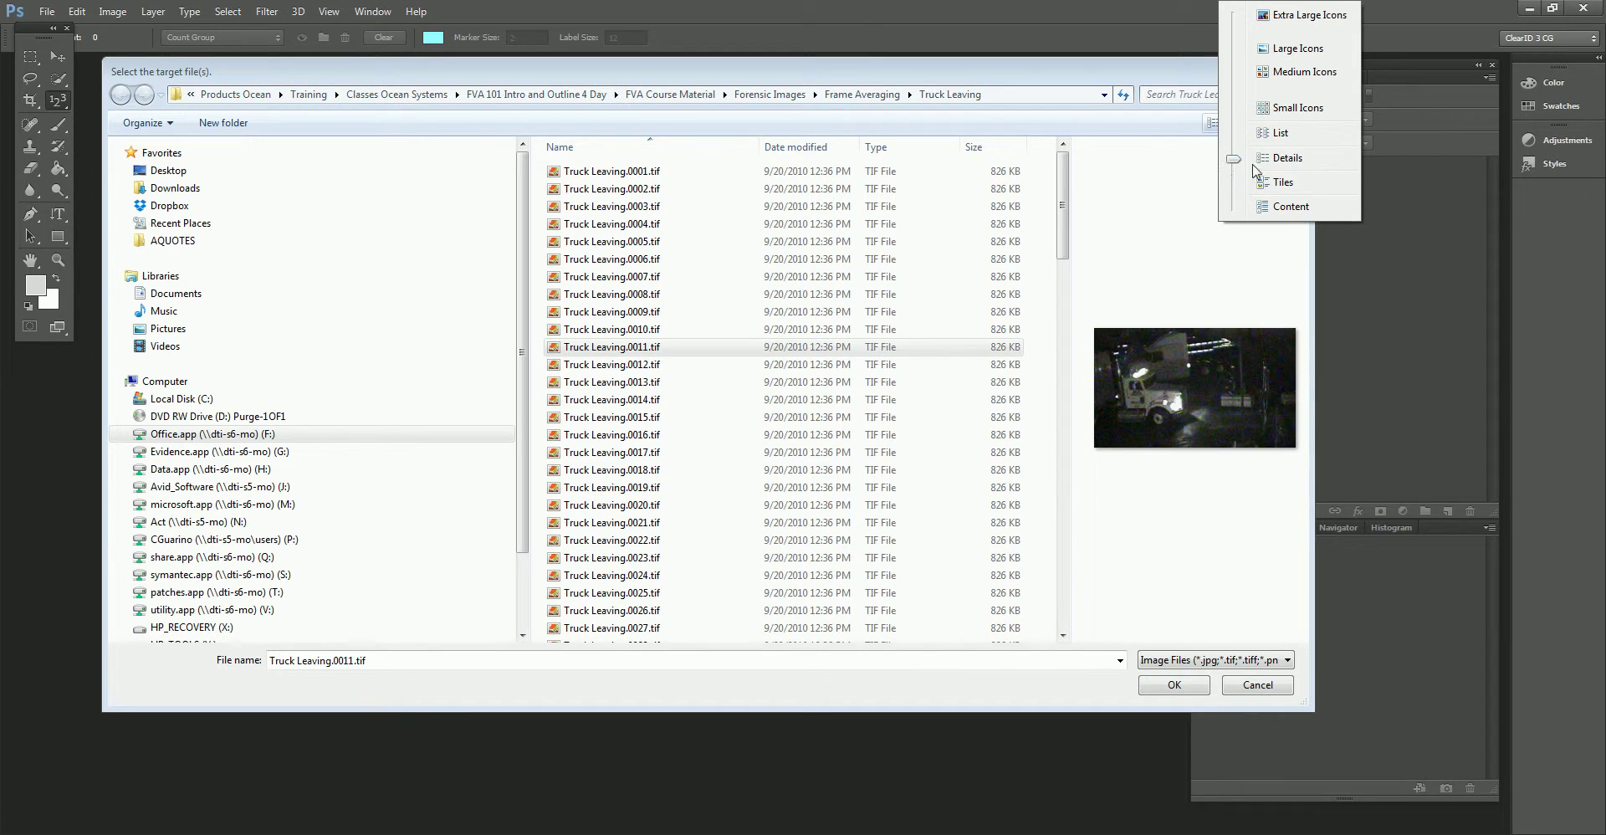
pyautogui.click(1289, 159)
pyautogui.press('Up')
pyautogui.press('Up')
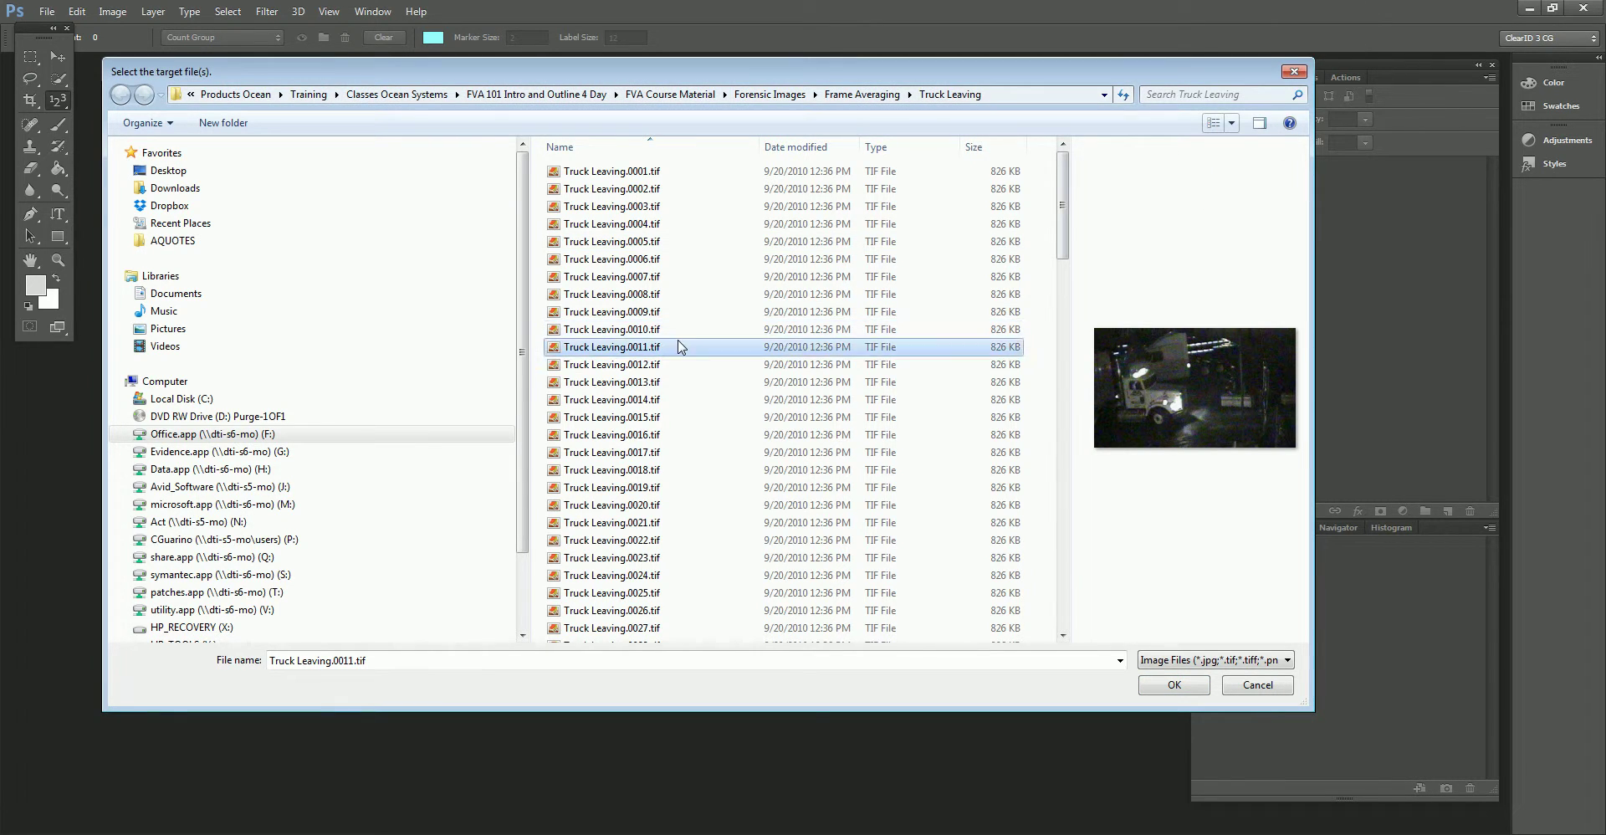
pyautogui.press('Up')
pyautogui.press('Up')
pyautogui.press('Up')
pyautogui.press('Up')
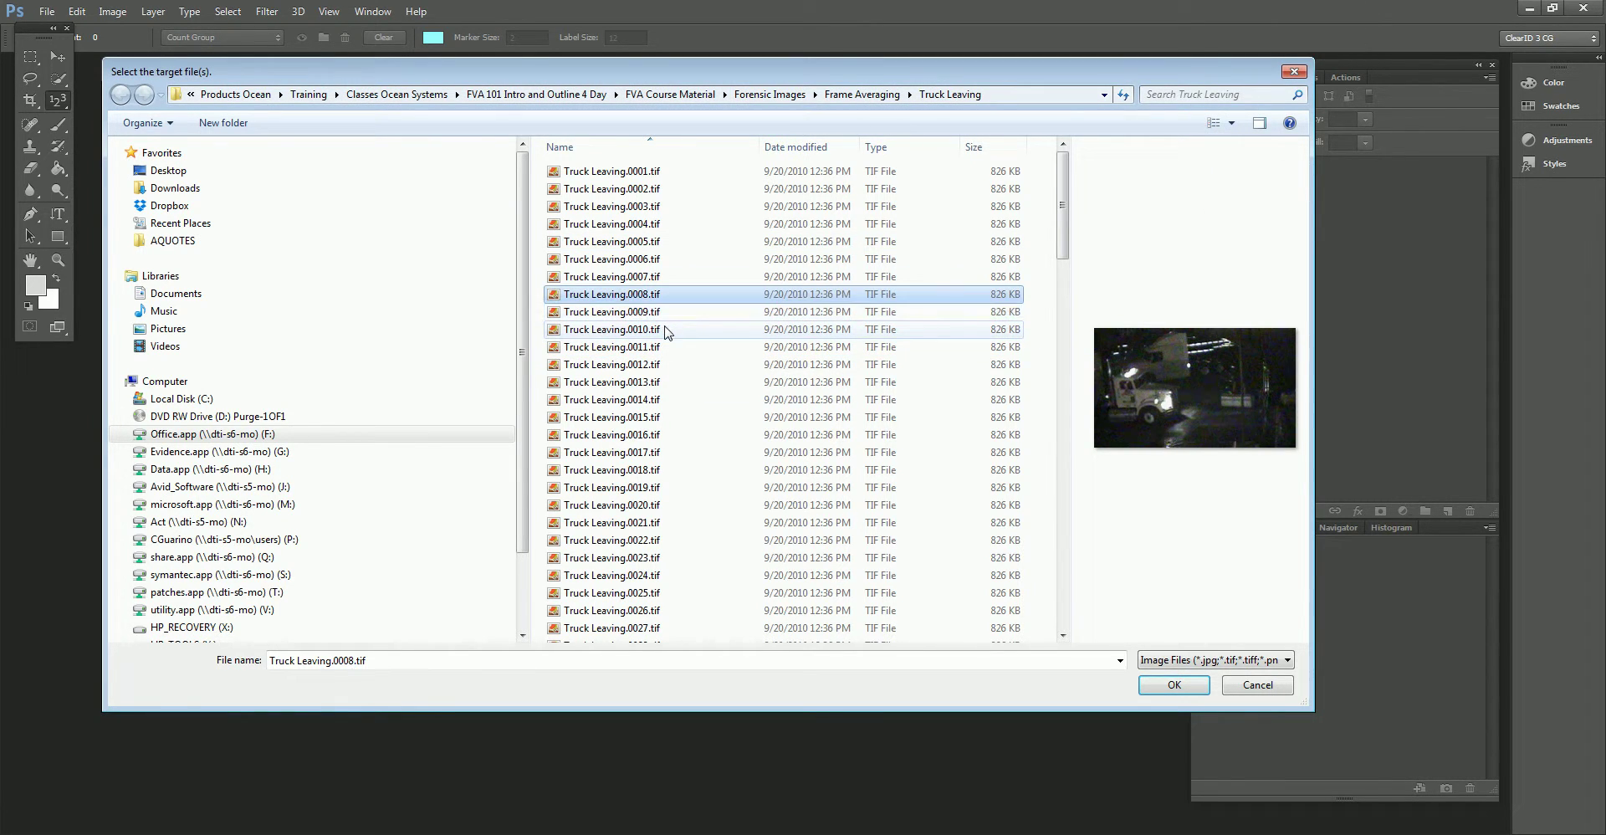
pyautogui.press('Down')
pyautogui.press('Down')
pyautogui.press('Down')
pyautogui.press('Down')
pyautogui.press('Down')
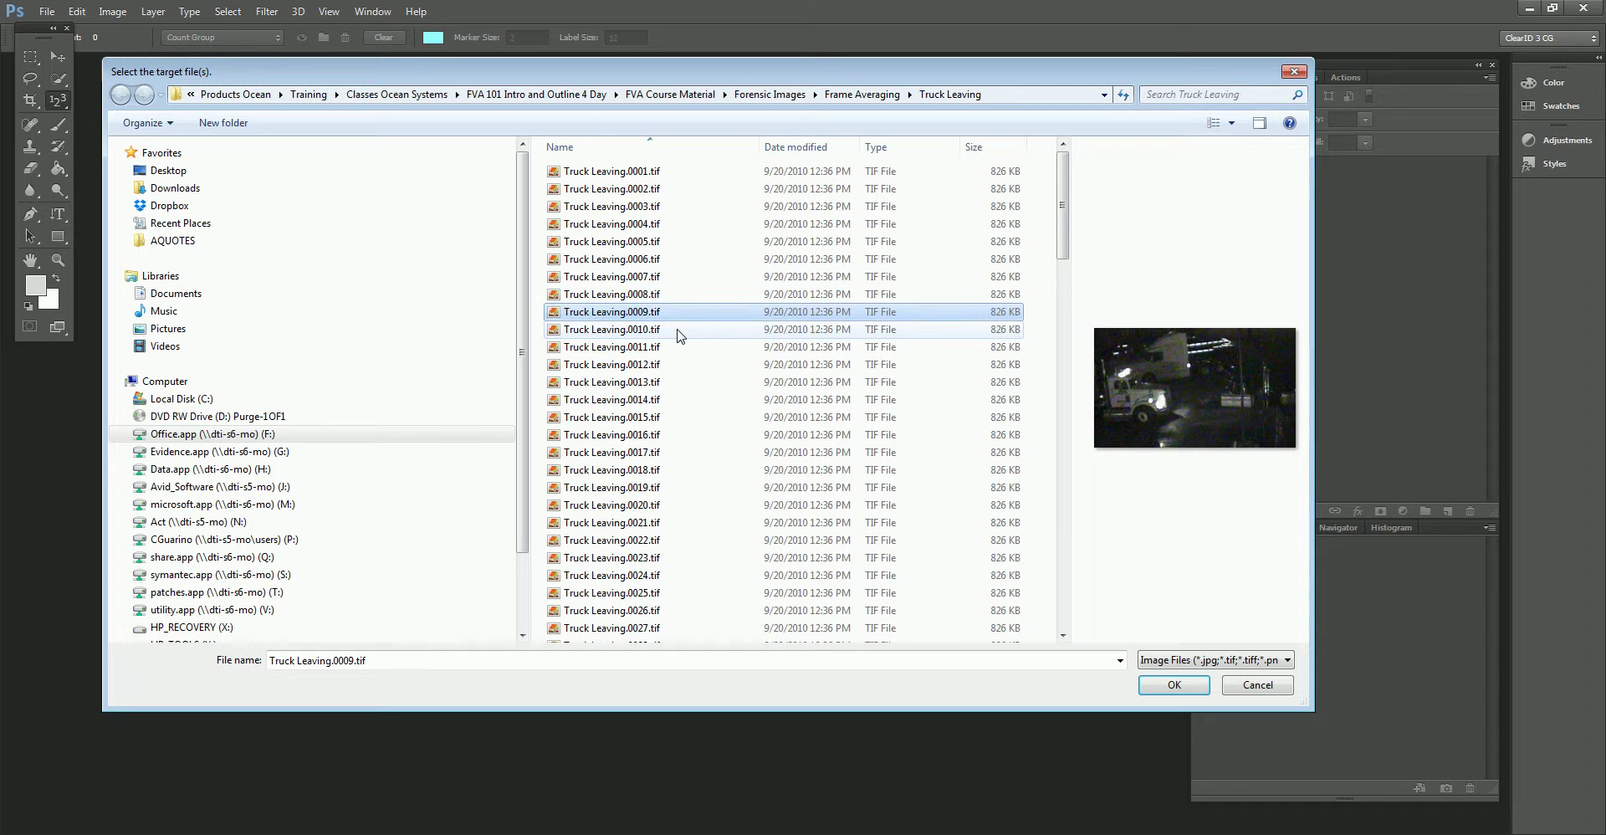
pyautogui.press('Down')
pyautogui.press('Down')
pyautogui.press('Down')
pyautogui.press('Down')
pyautogui.press('Down')
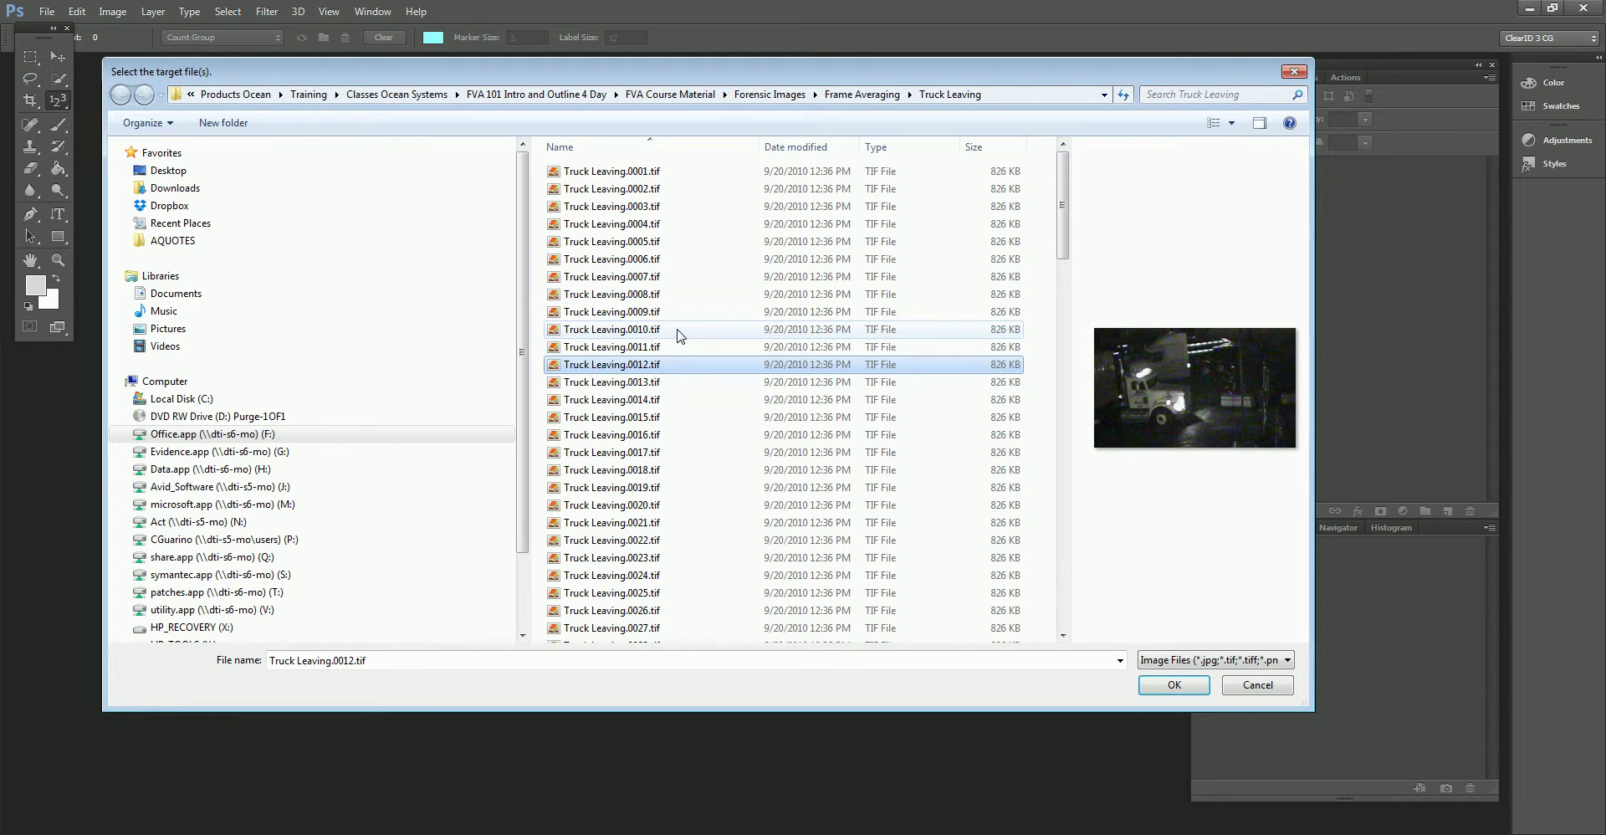
pyautogui.press('Down')
pyautogui.press('Down')
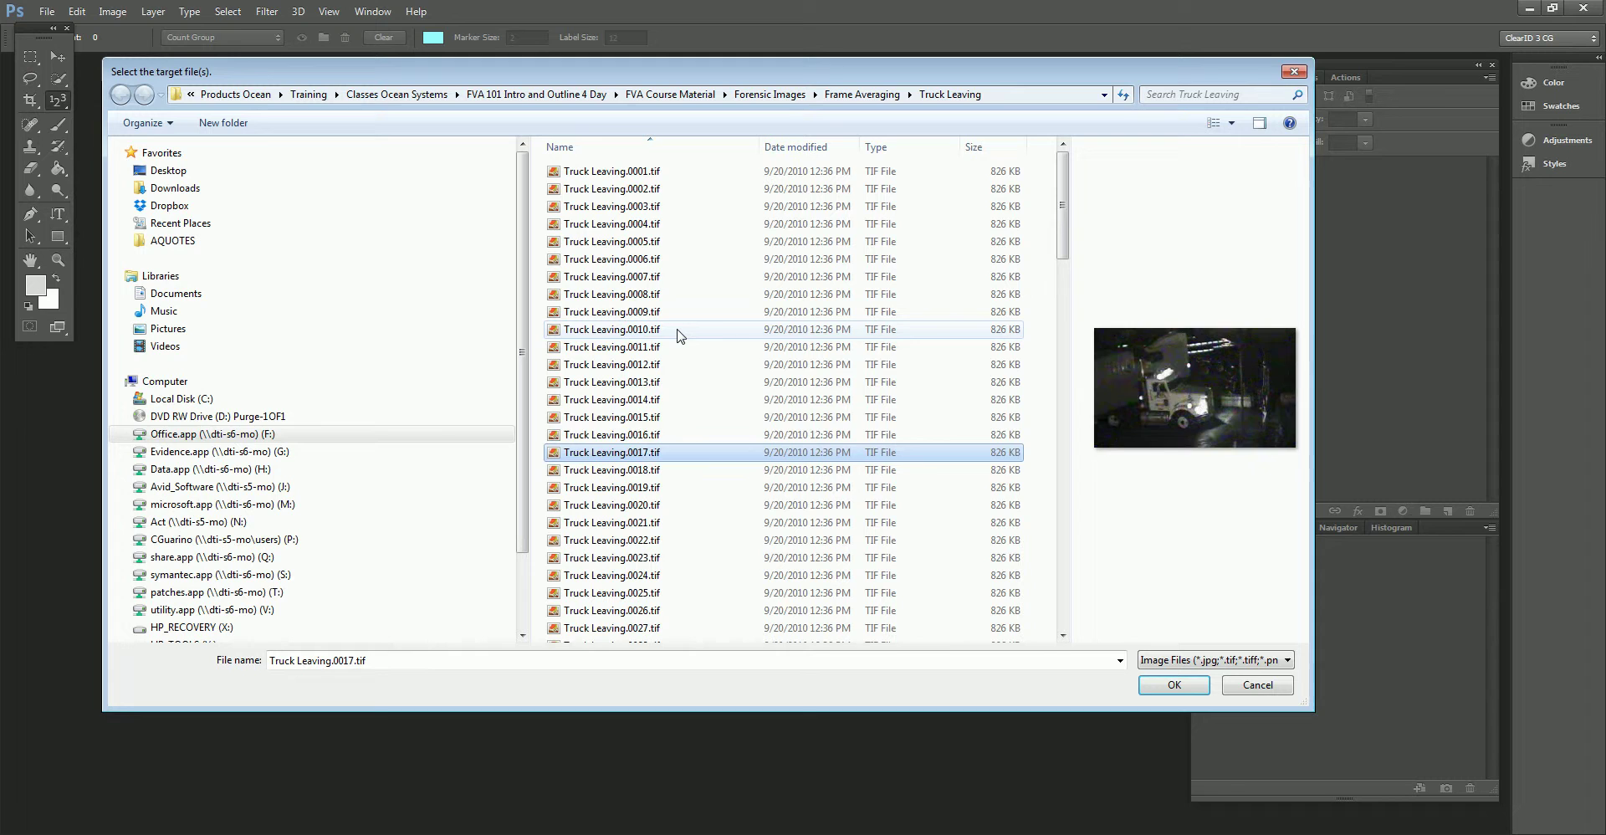
pyautogui.press('Up')
pyautogui.press('Up')
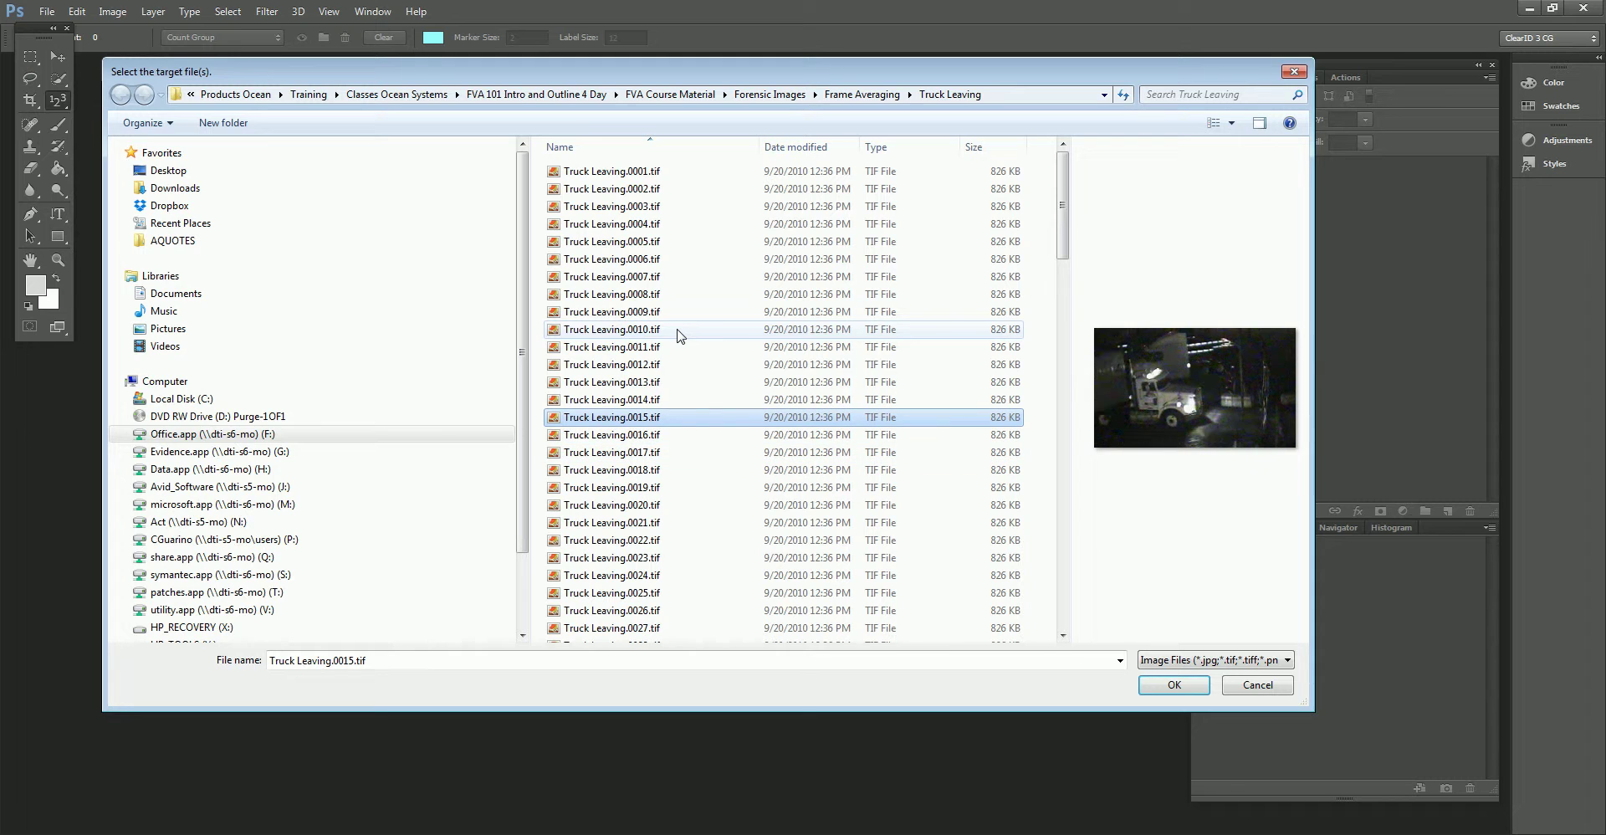
# Step: Select Truck Leaving.0007 through 0013.tif and confirm the seven files
pyautogui.keyDown('shift'); pyautogui.click(627, 280); pyautogui.keyUp('shift')
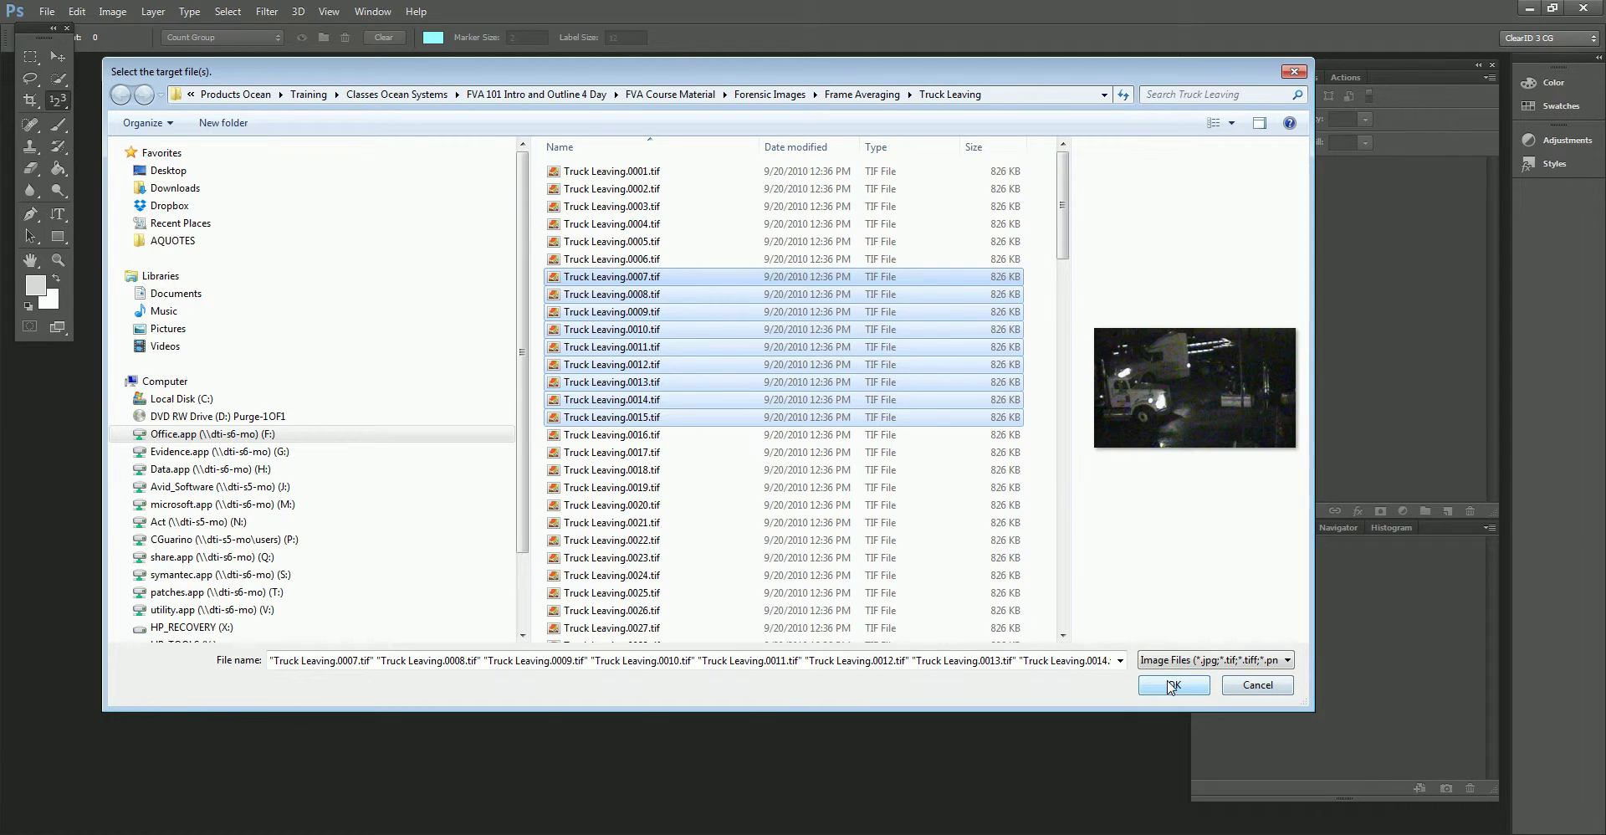
pyautogui.click(619, 279)
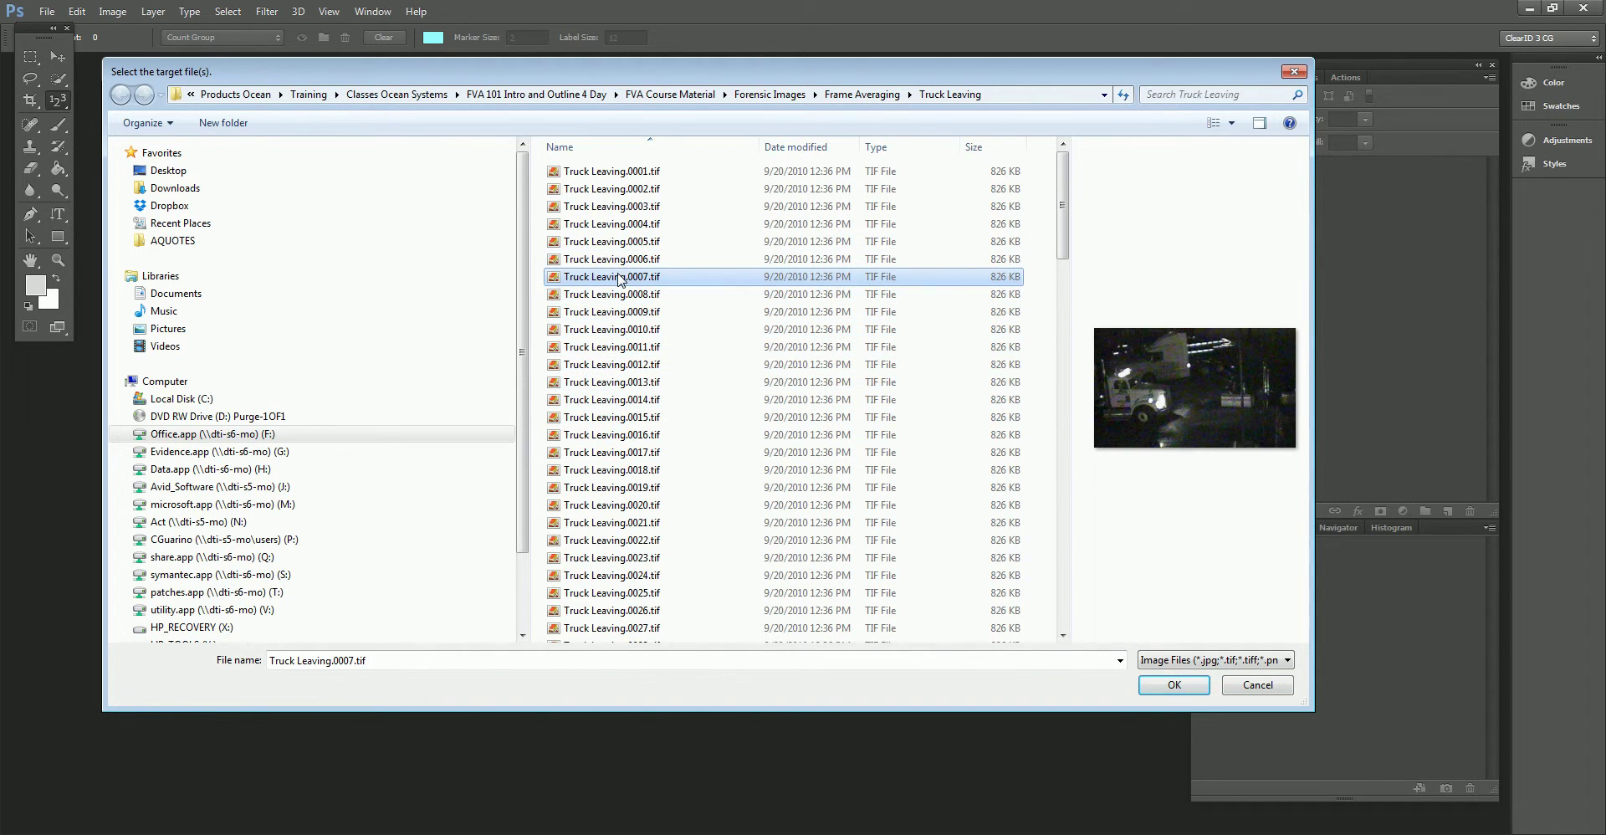
pyautogui.keyDown('shift'); pyautogui.click(615, 383); pyautogui.keyUp('shift')
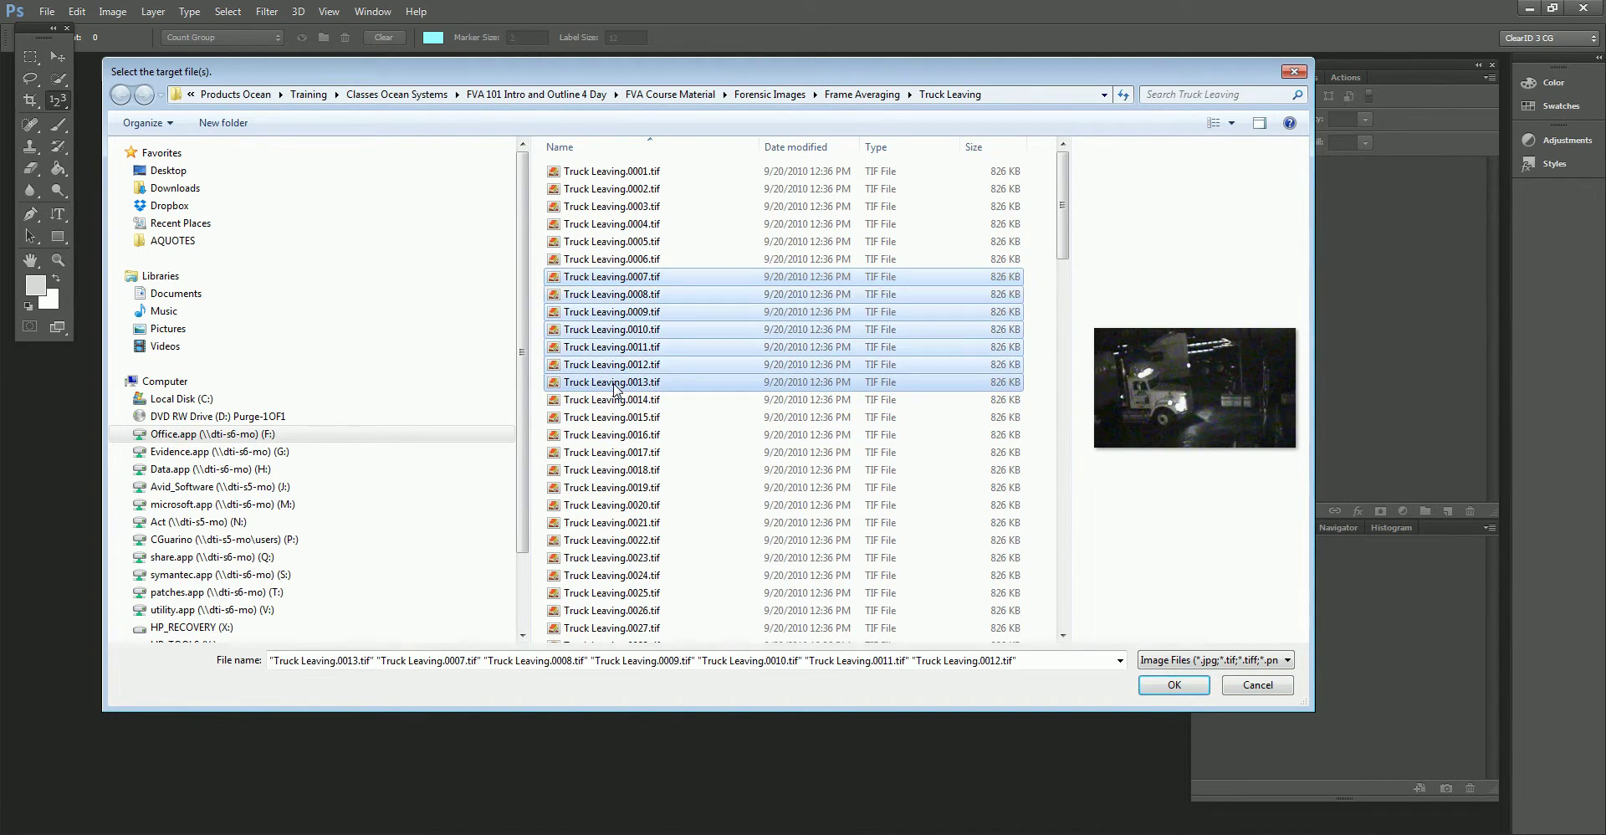
pyautogui.click(1173, 686)
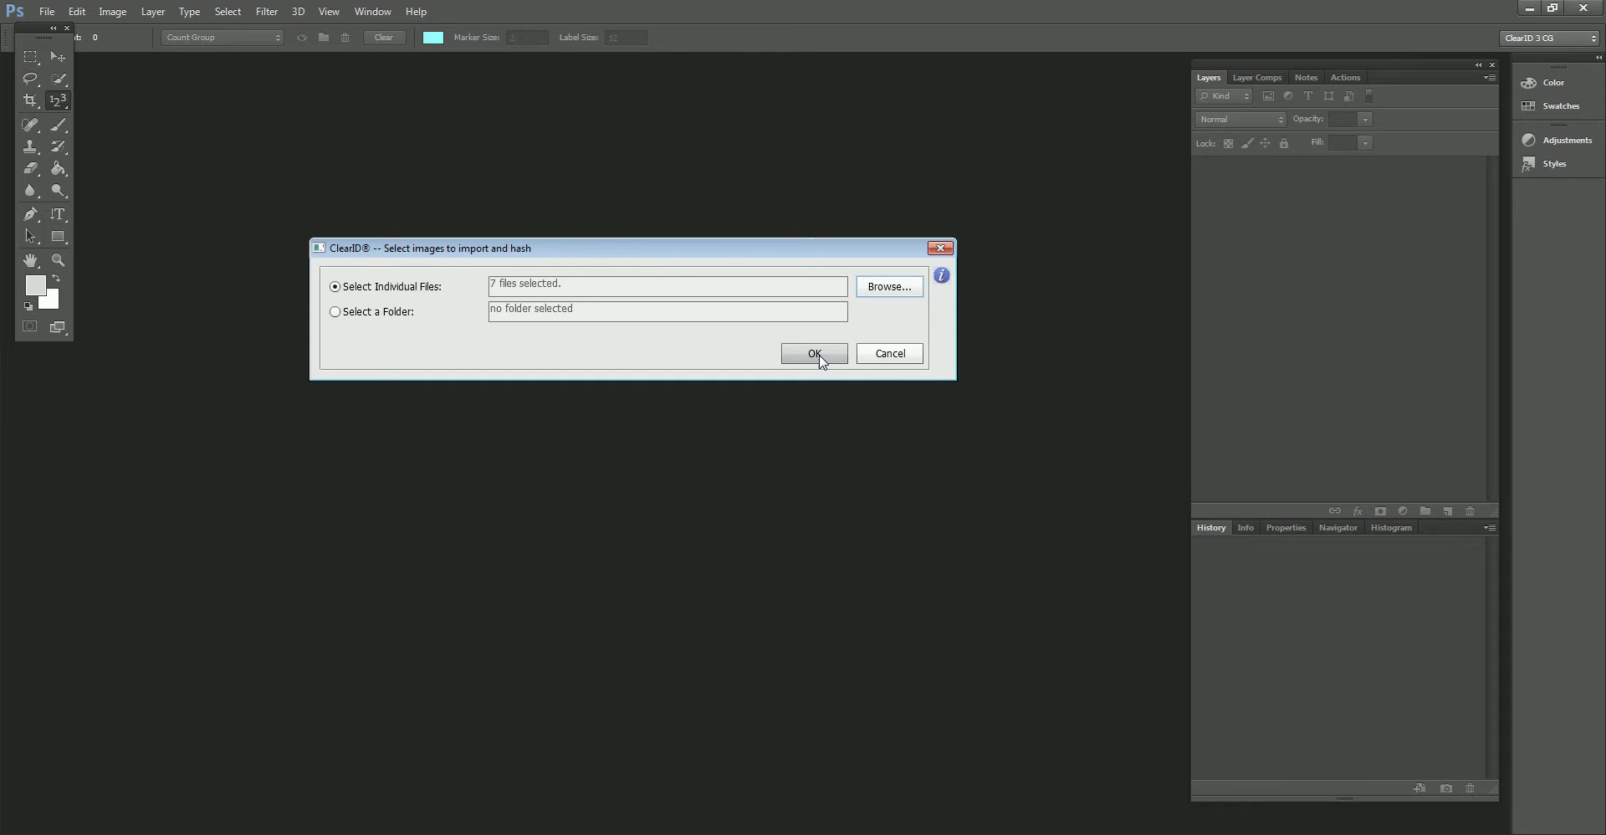
# Step: Import frames 0007–0013 as a layer stack, then step through layers 0008 and 0009 to 0010
pyautogui.click(820, 355)
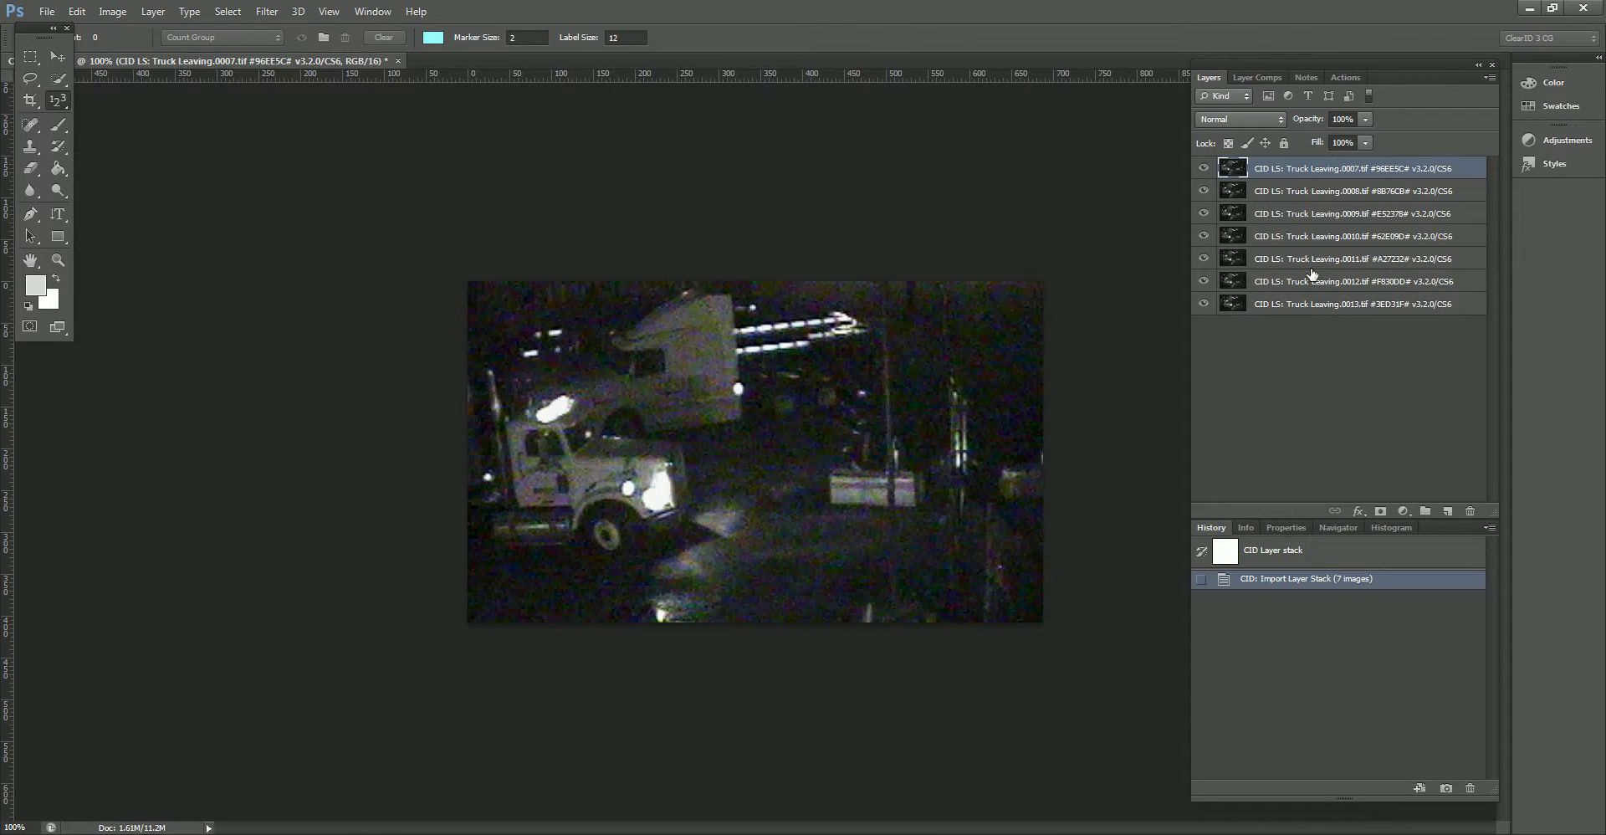
pyautogui.click(1302, 192)
pyautogui.click(1310, 220)
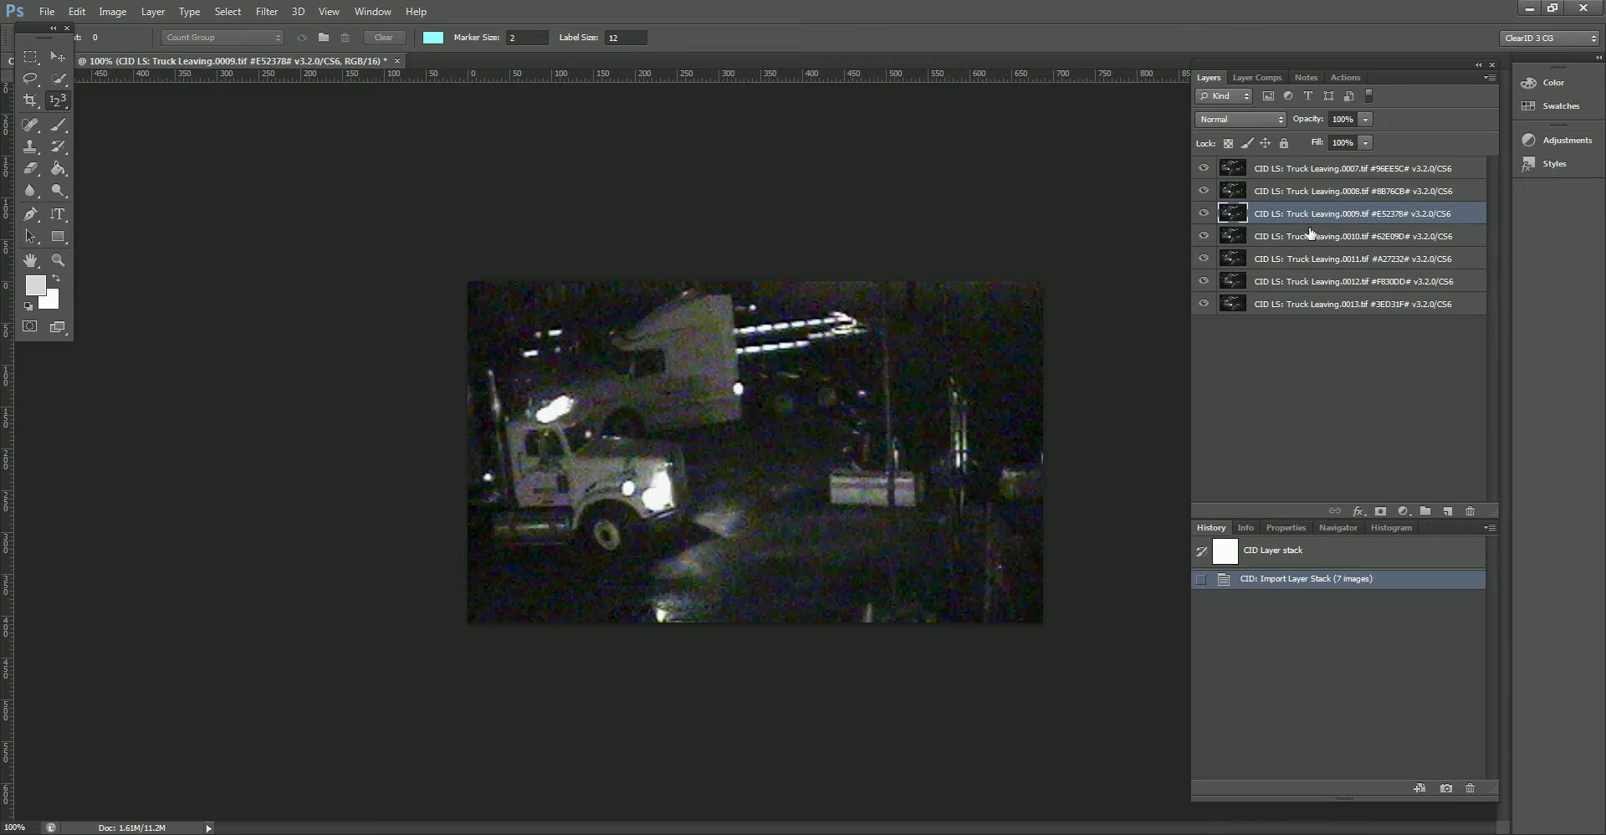
pyautogui.click(1310, 239)
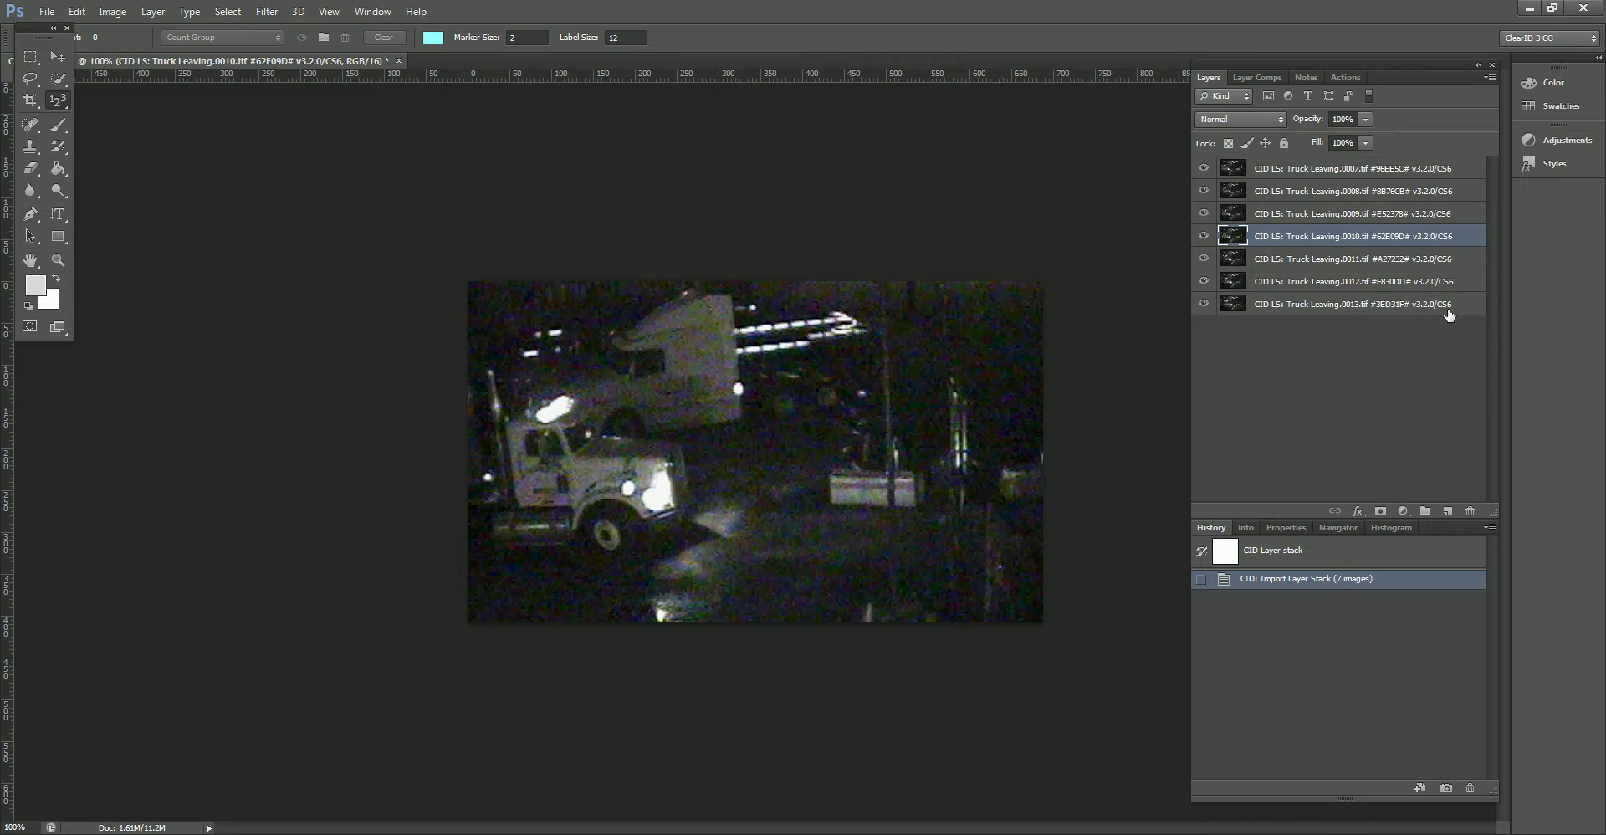
# Step: Run ClearID Workflow's Align Layers and Average (FAAS) and shift the Stack Alignment dialog left
pyautogui.click(268, 12)
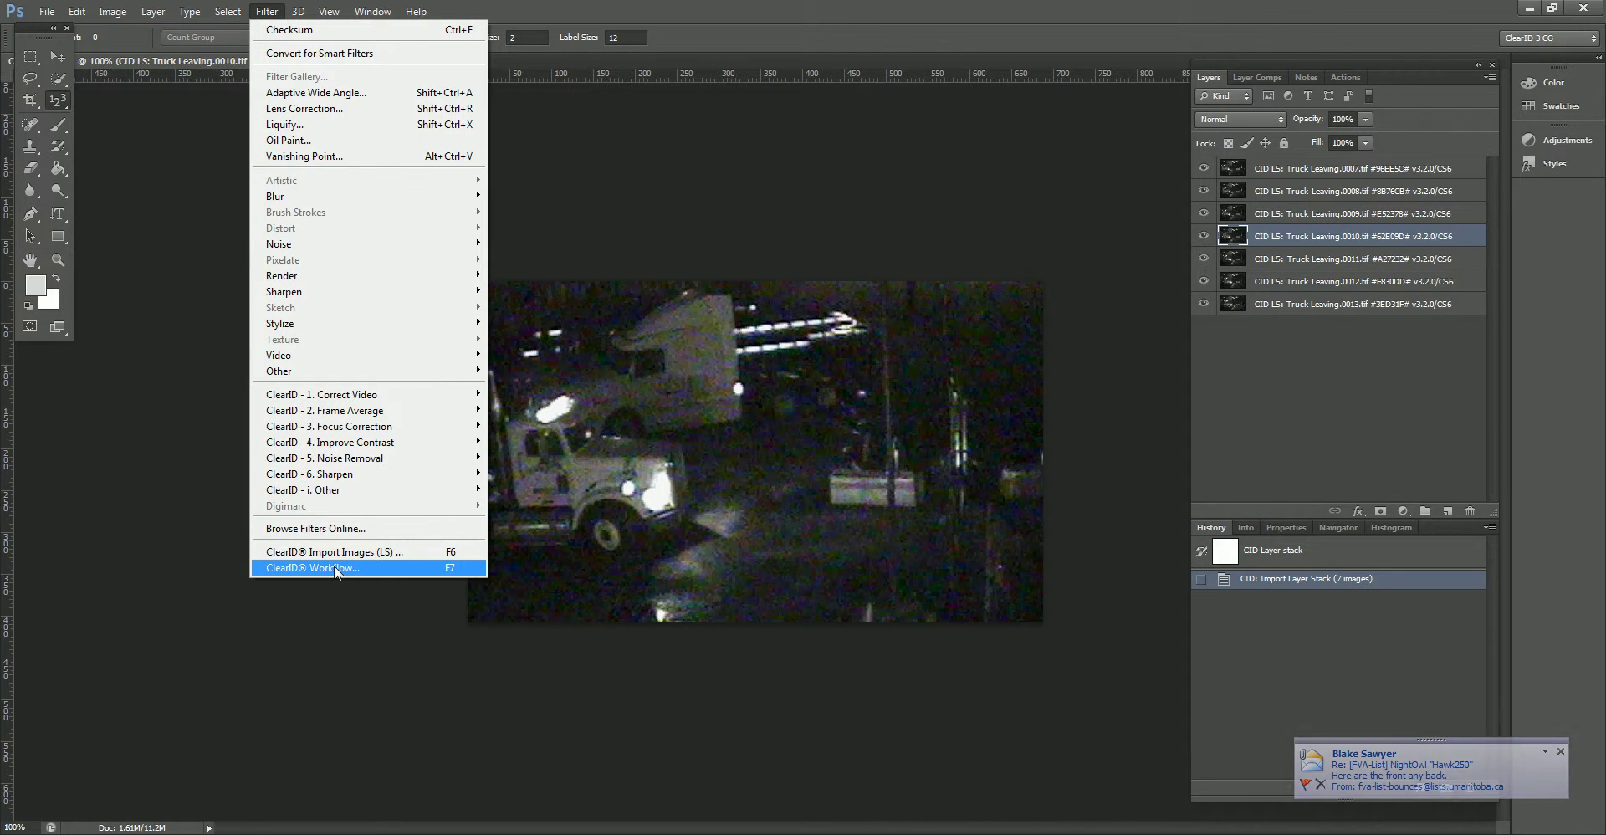
pyautogui.click(335, 569)
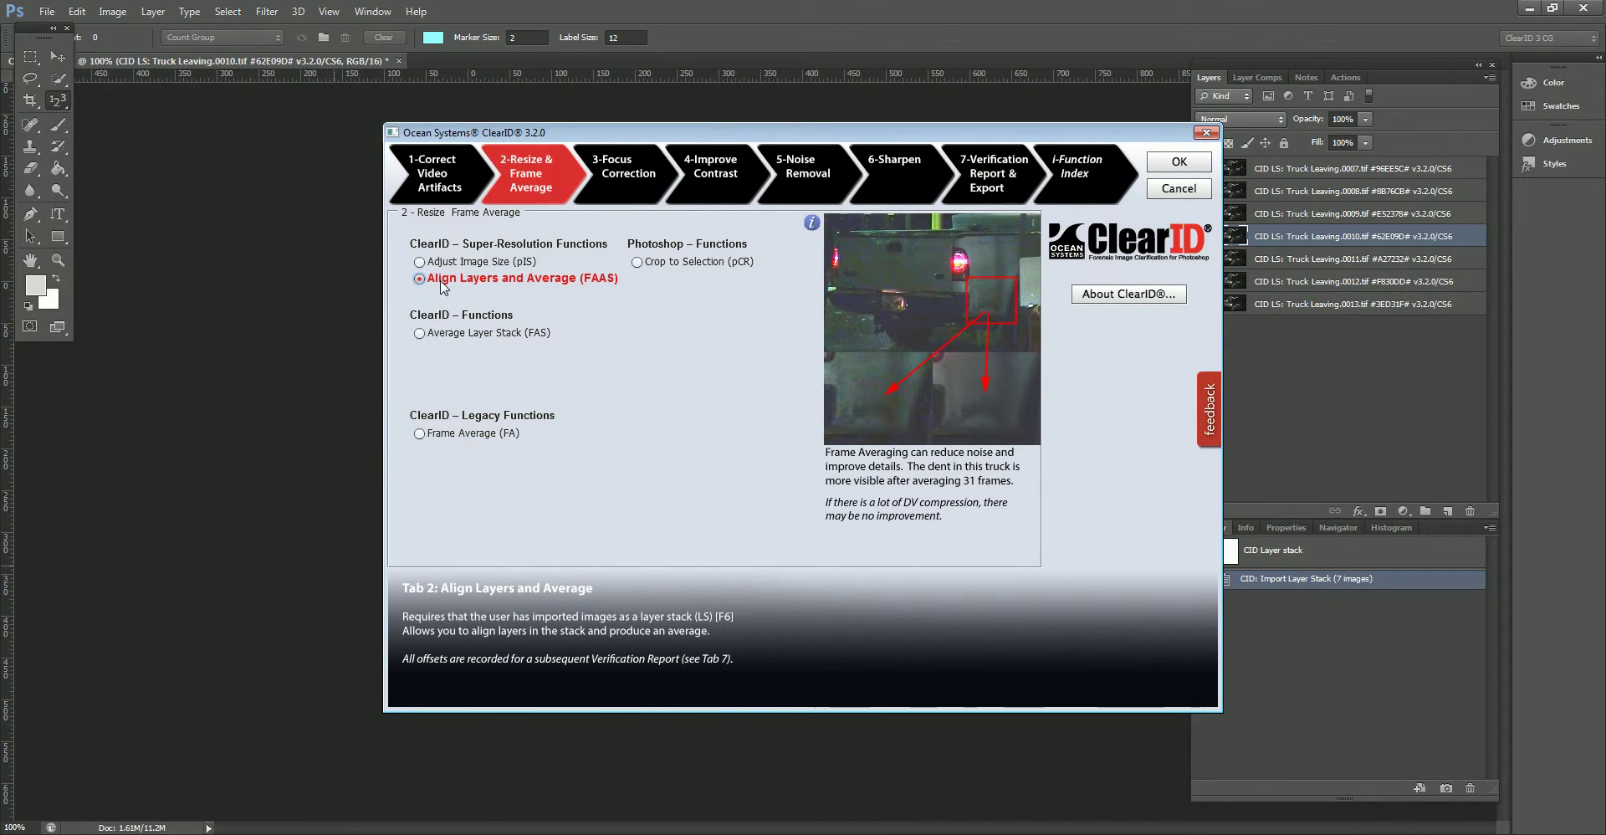
pyautogui.click(1180, 162)
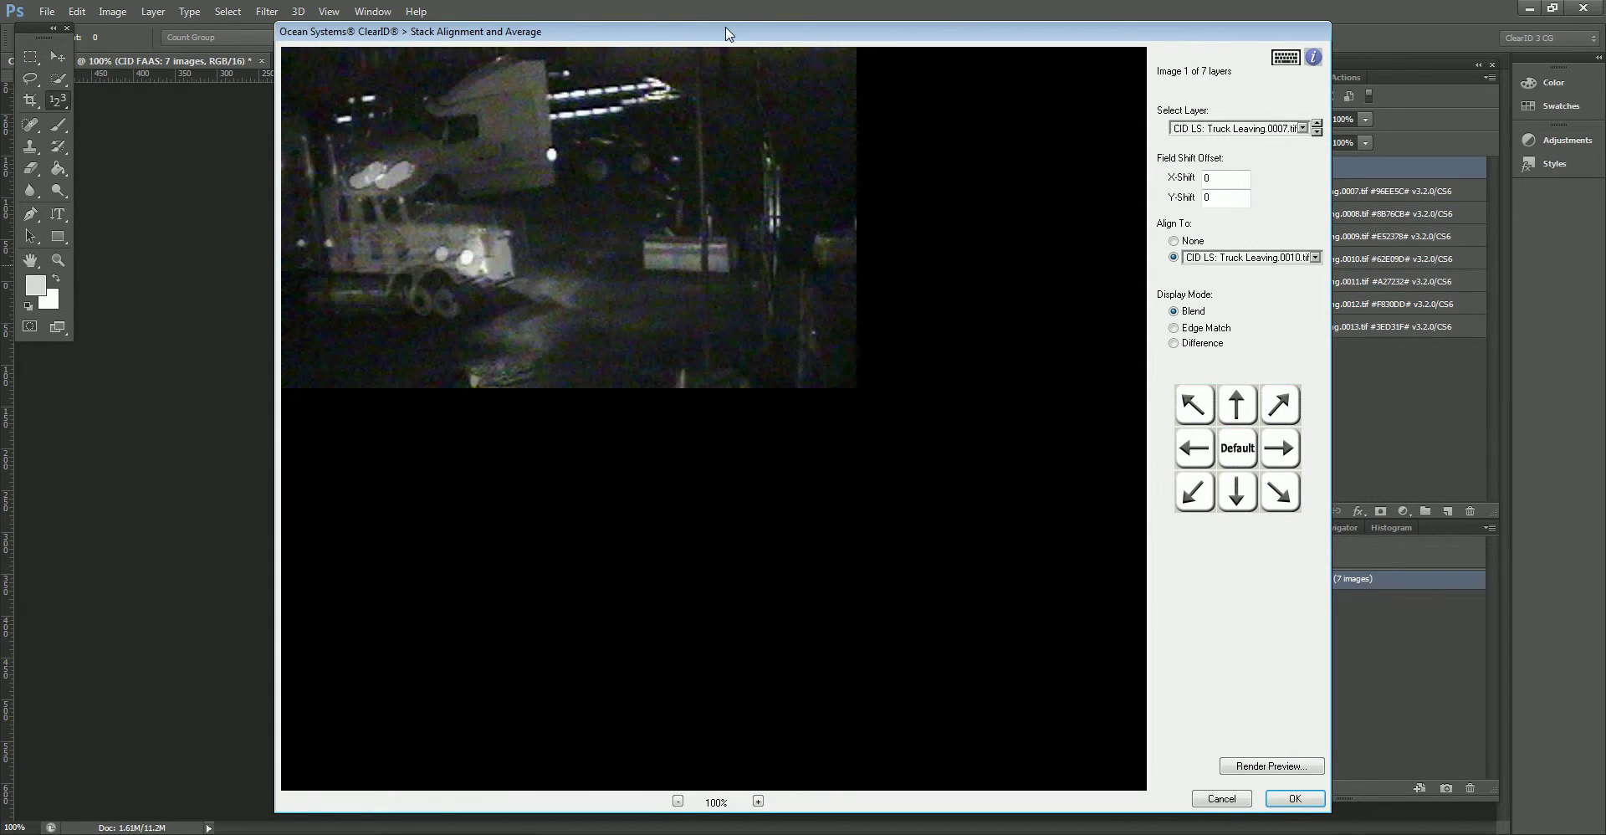
pyautogui.moveTo(725, 33); pyautogui.dragTo(637, 37)
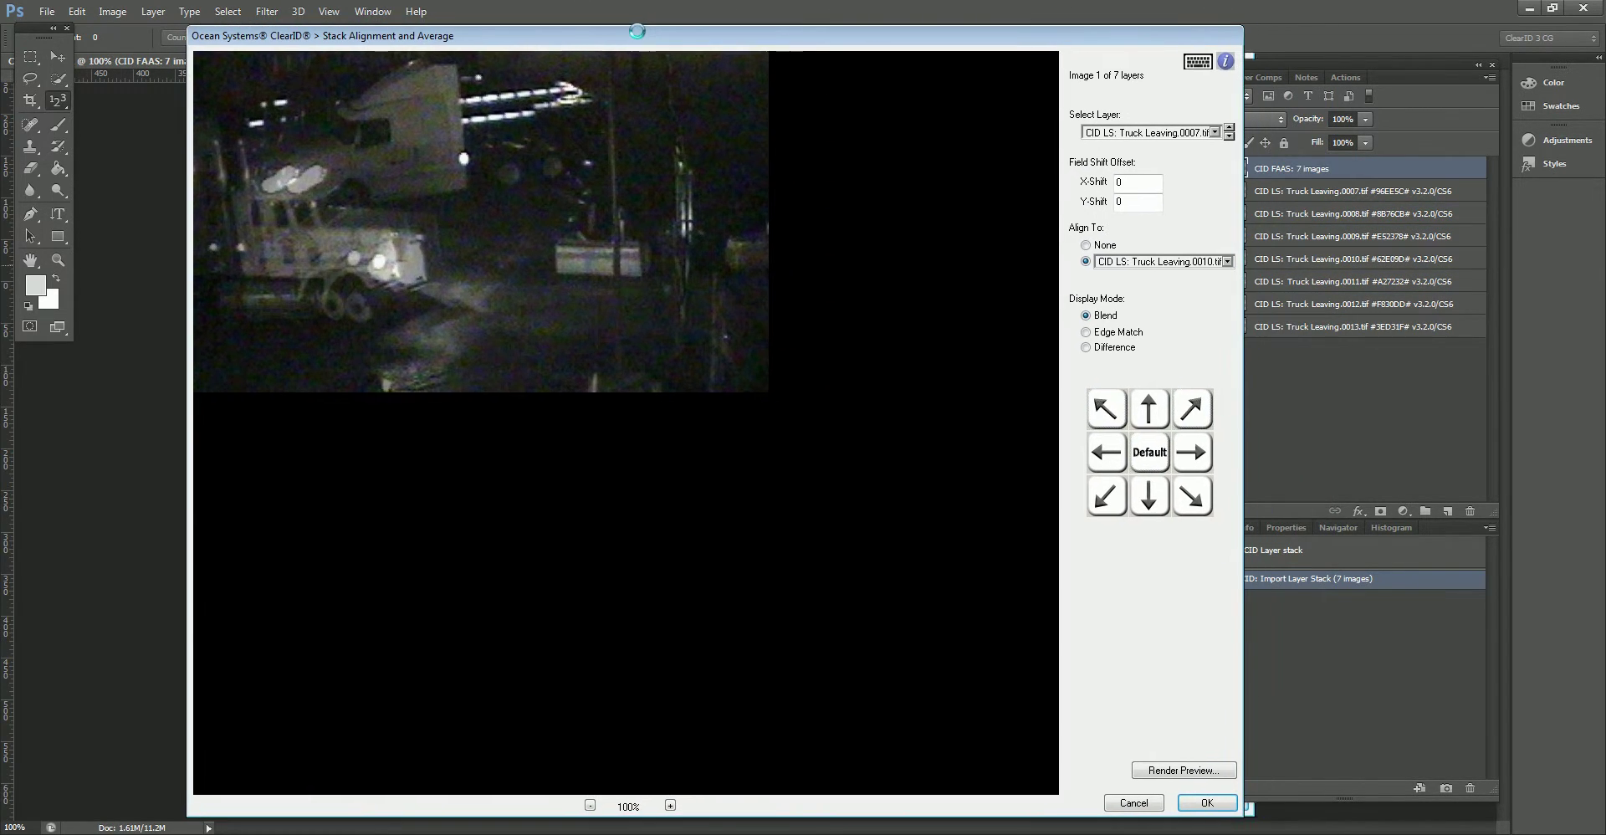
# Step: Open the Keyboard Shortcuts guide from the Stack Alignment dialog's keyboard icon
pyautogui.click(1200, 64)
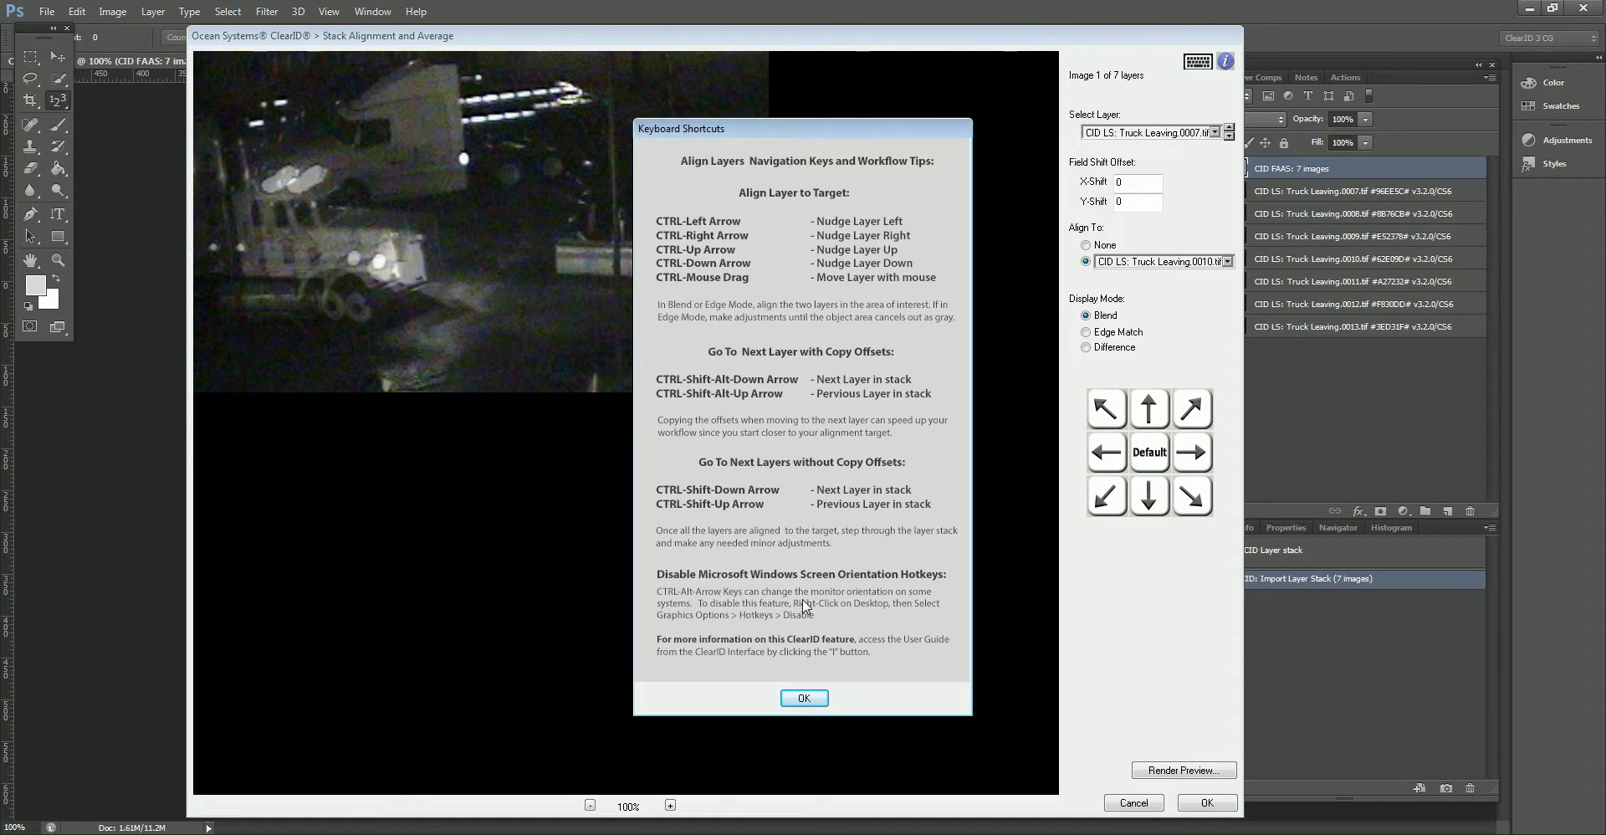
# Step: Close the shortcuts guide, choose Edge Match preview and keep frame 0010 as the Align To layer
pyautogui.click(804, 697)
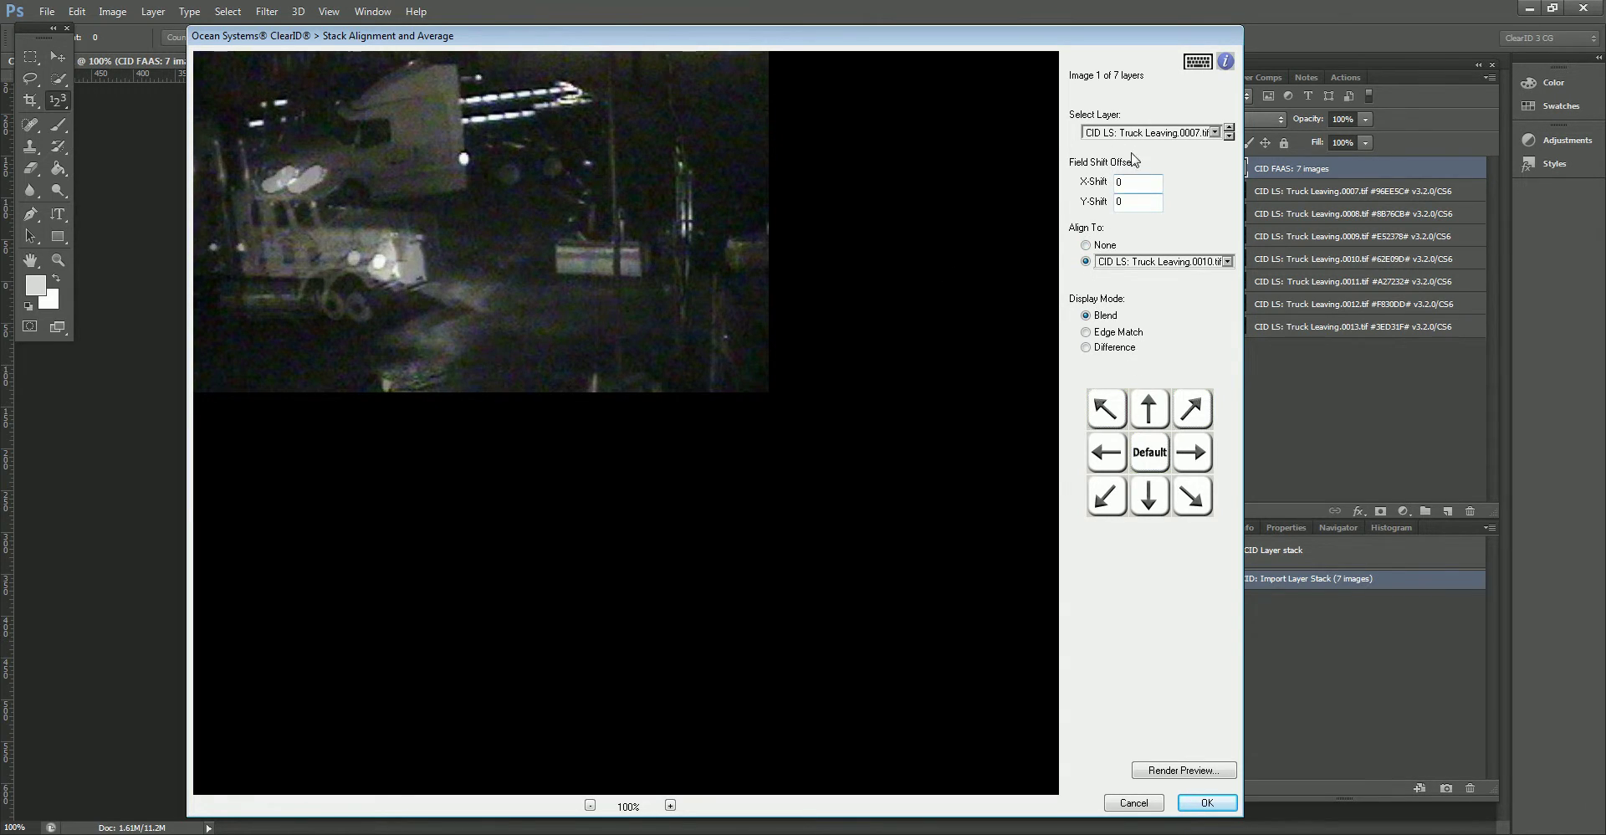
pyautogui.click(1087, 245)
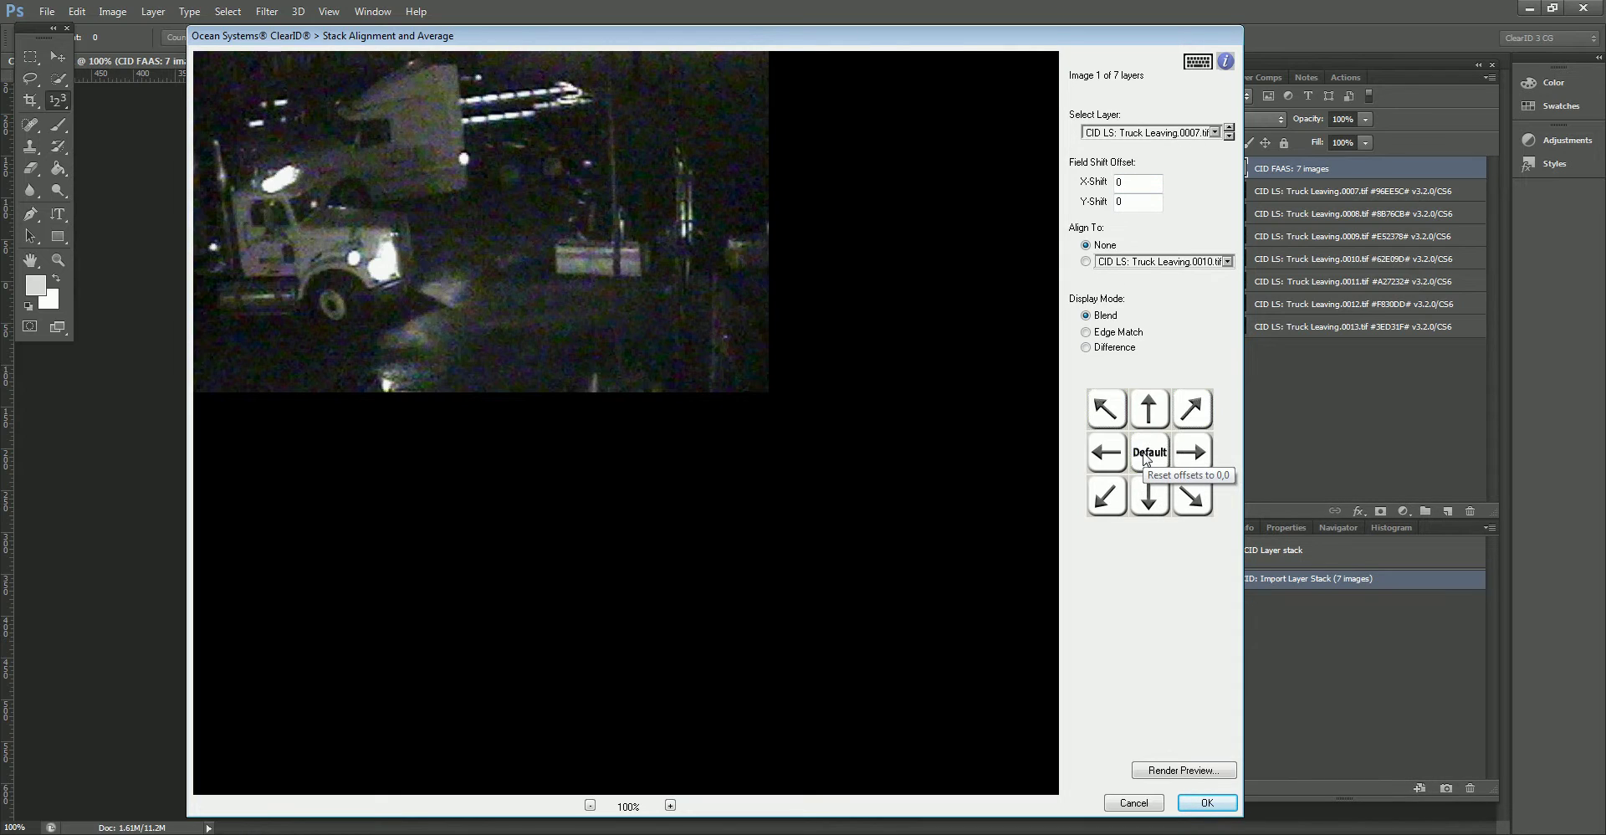
pyautogui.click(1087, 332)
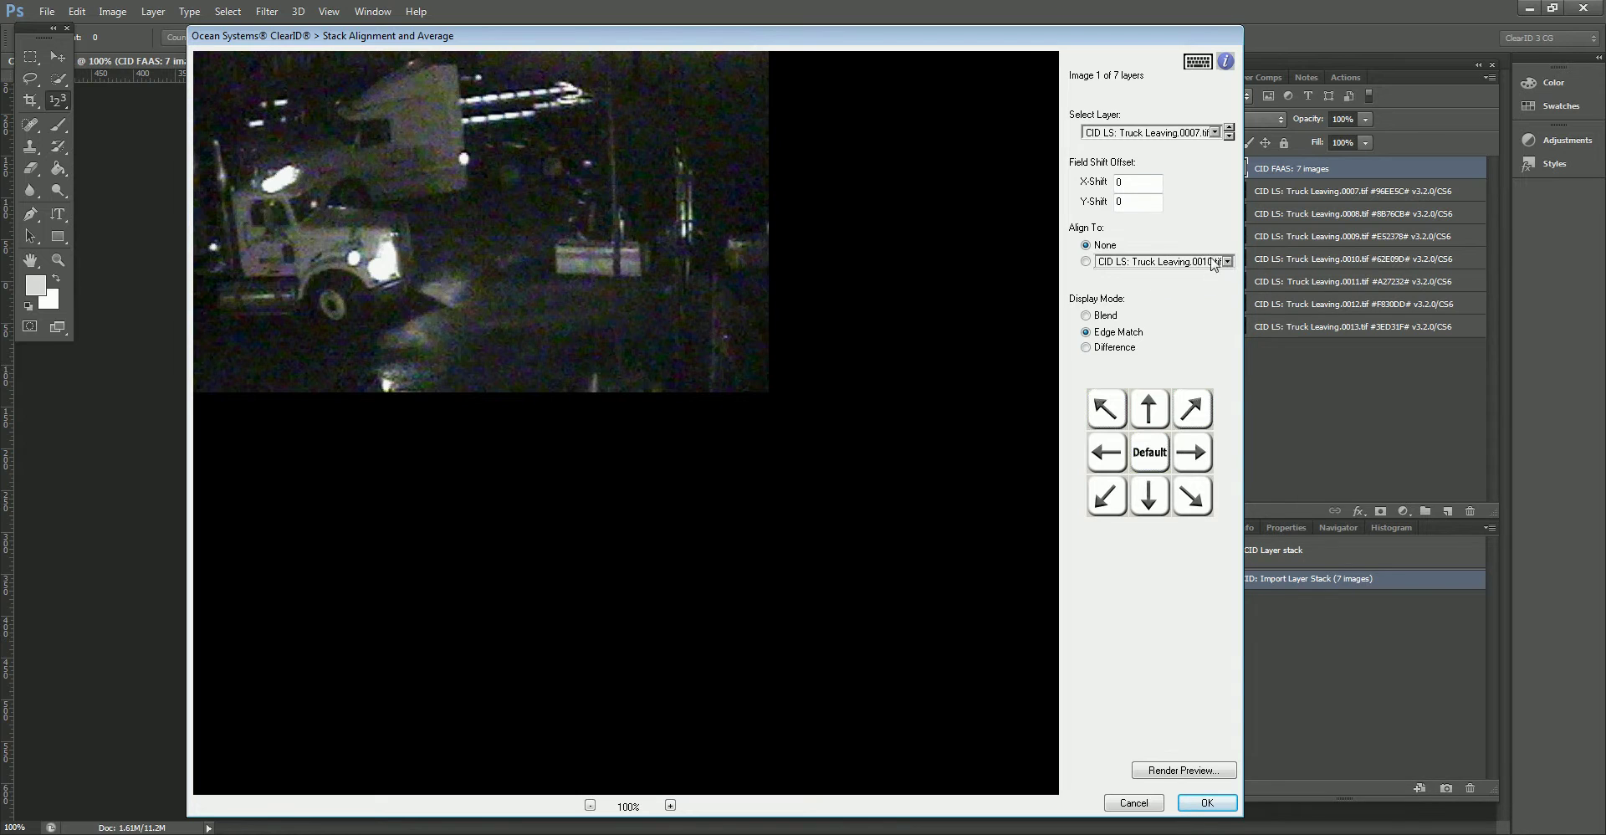
pyautogui.click(1103, 265)
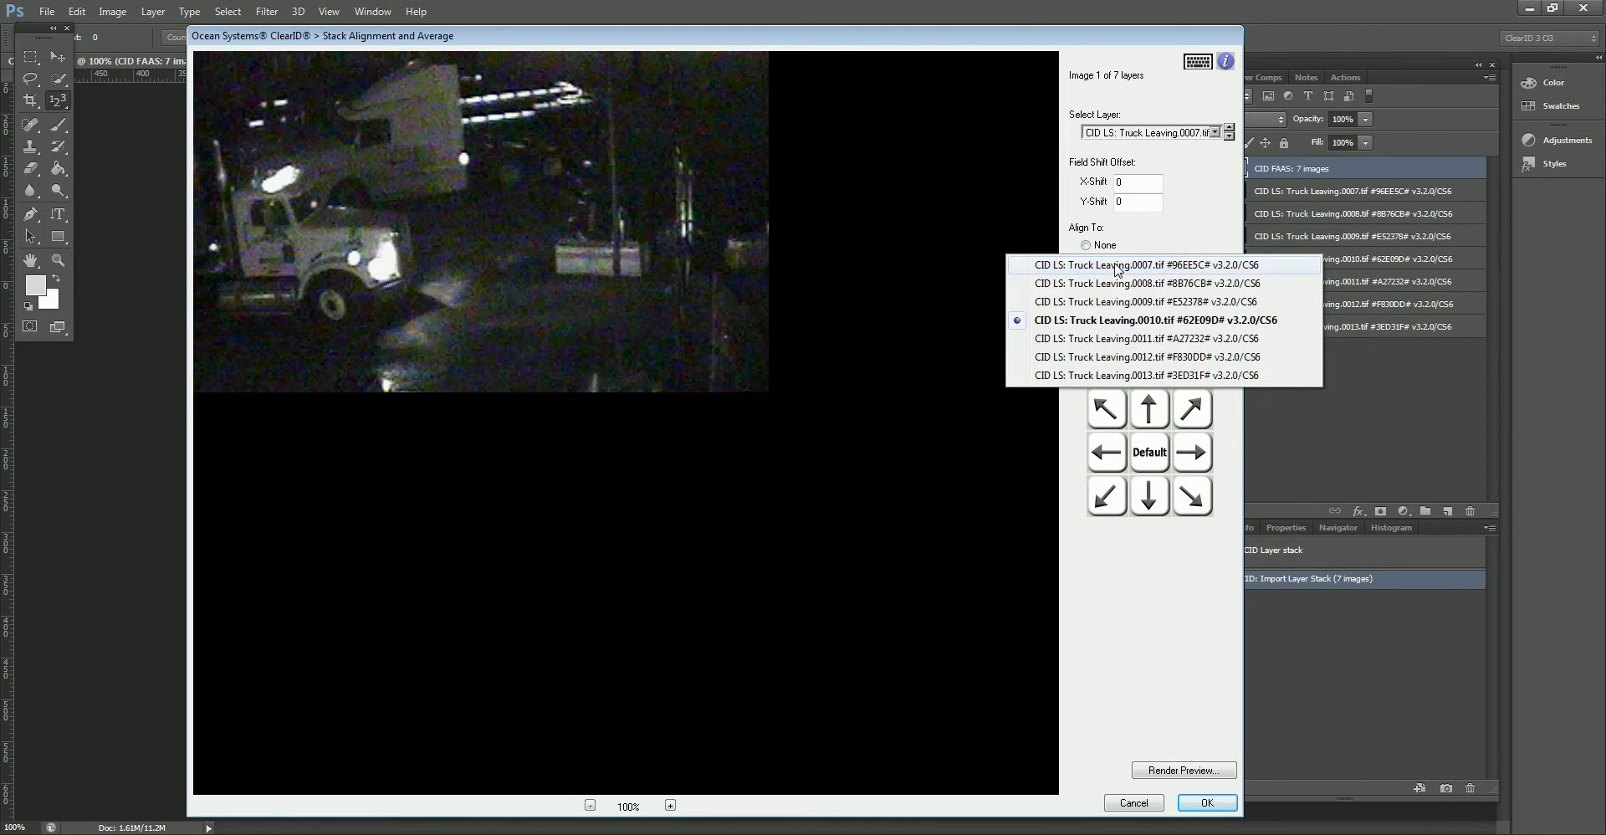
pyautogui.click(1171, 234)
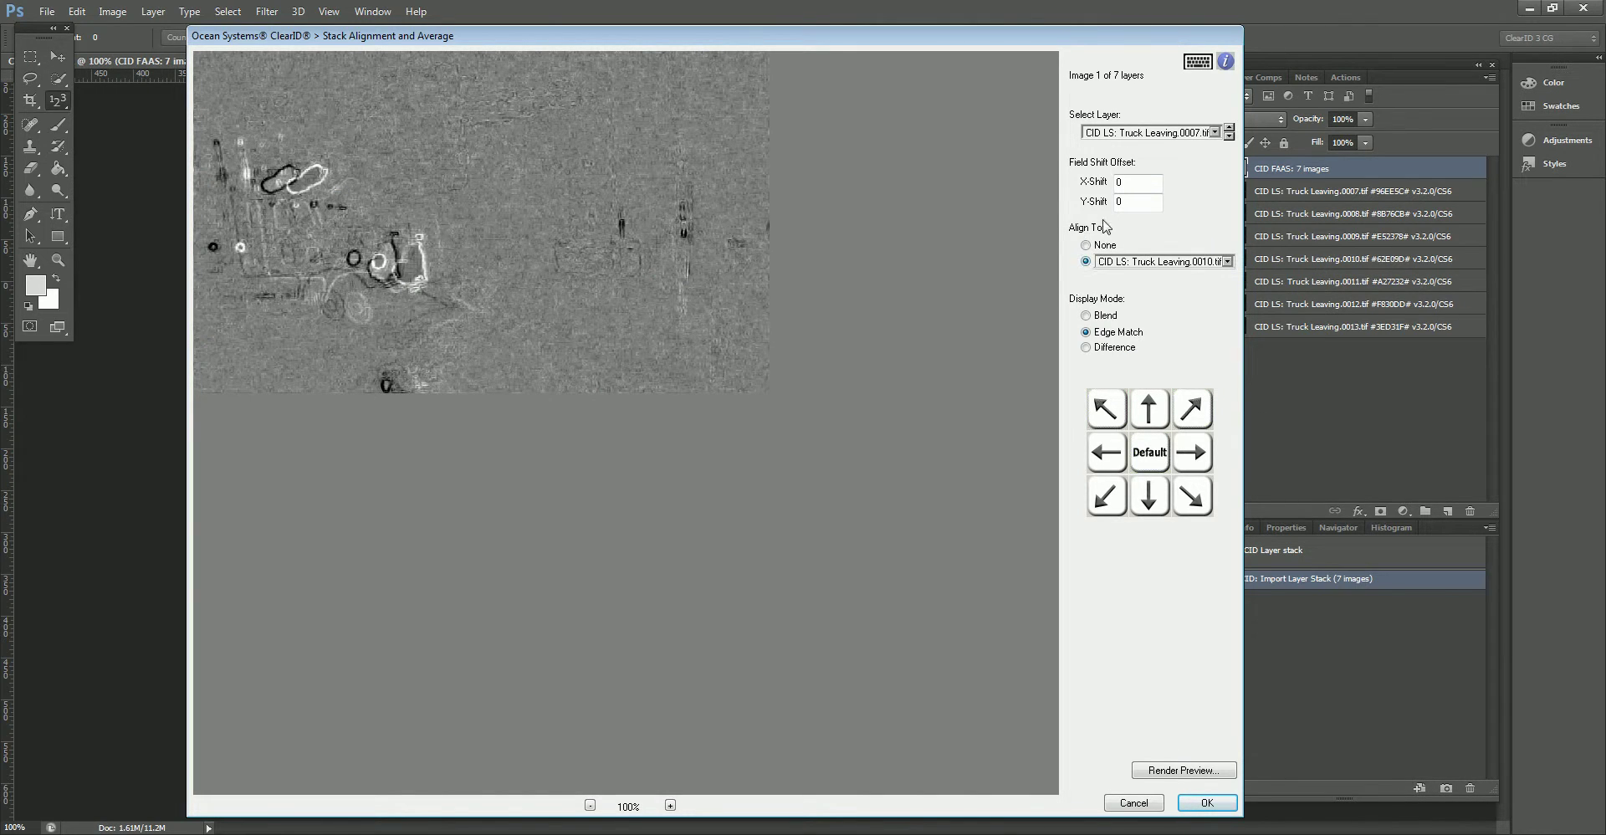
pyautogui.click(1170, 263)
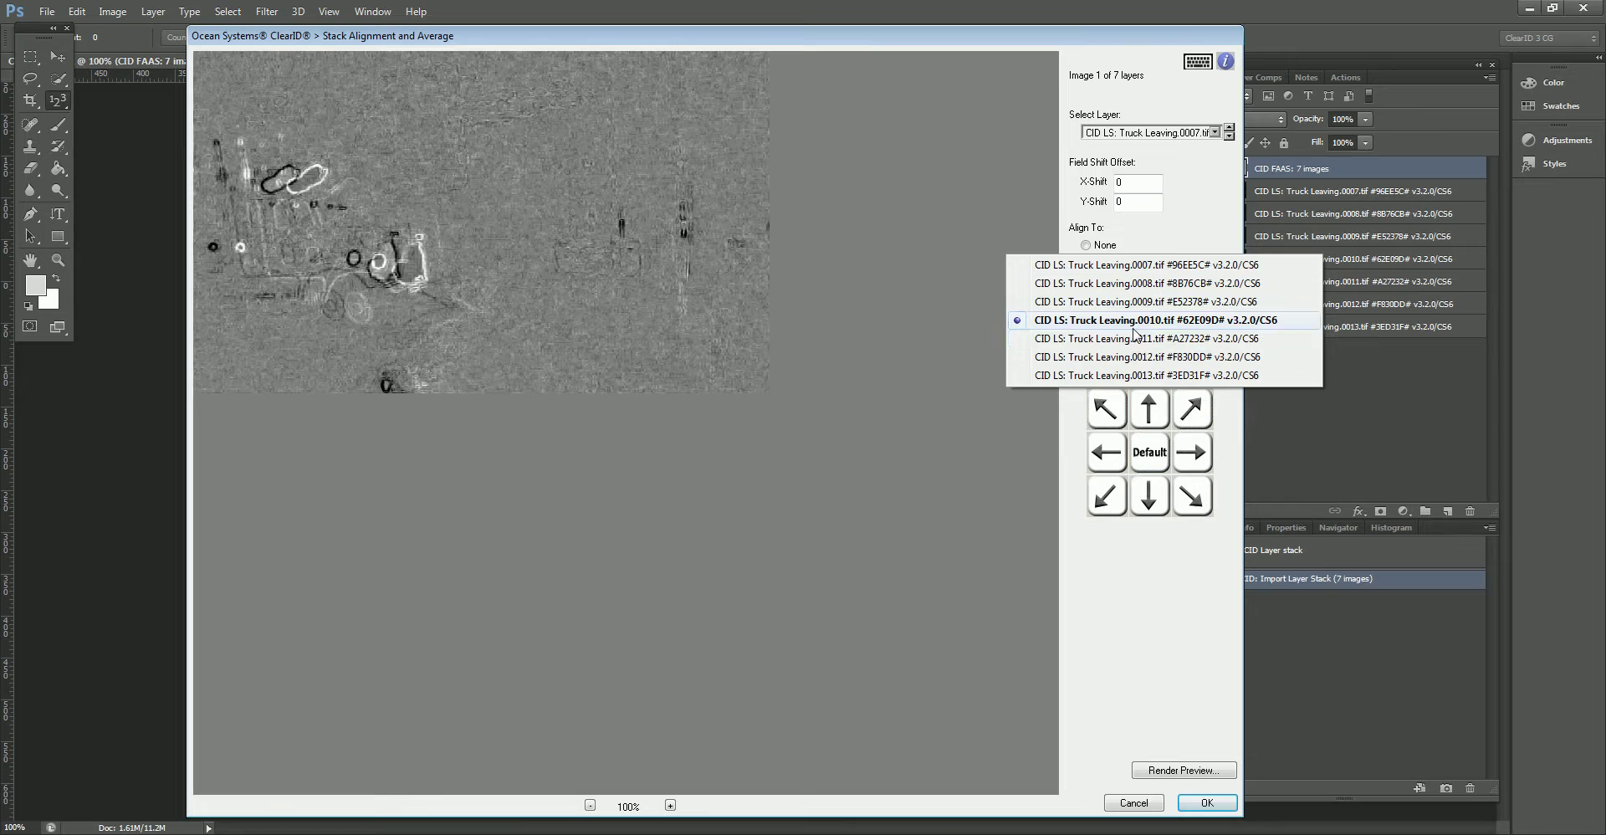
pyautogui.click(1177, 217)
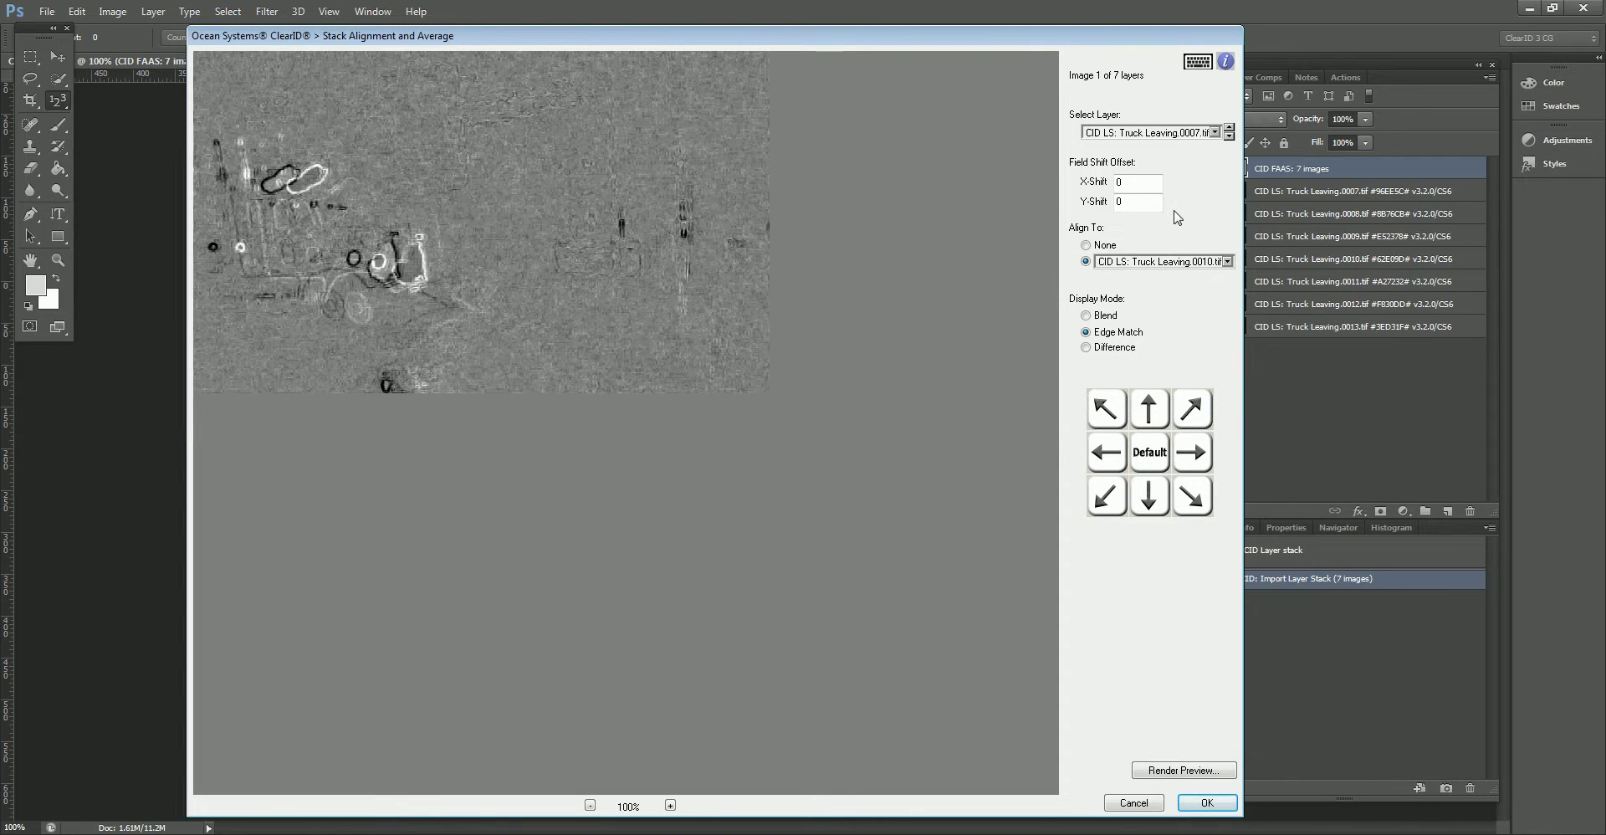
# Step: Compare the Difference and Edge Match previews, ending in Edge Match
pyautogui.click(1087, 348)
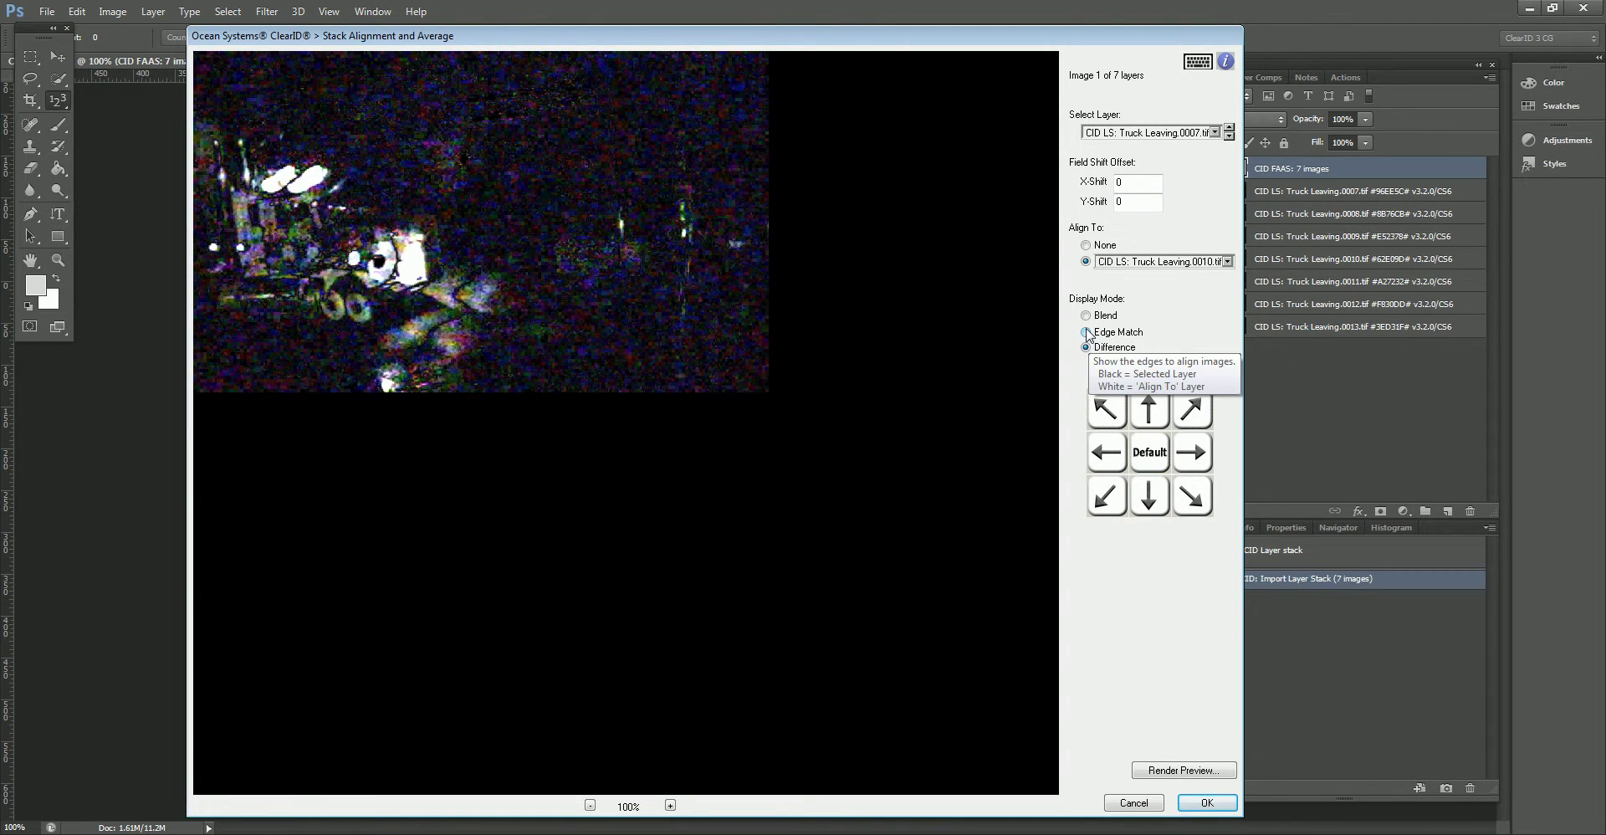
pyautogui.click(1087, 332)
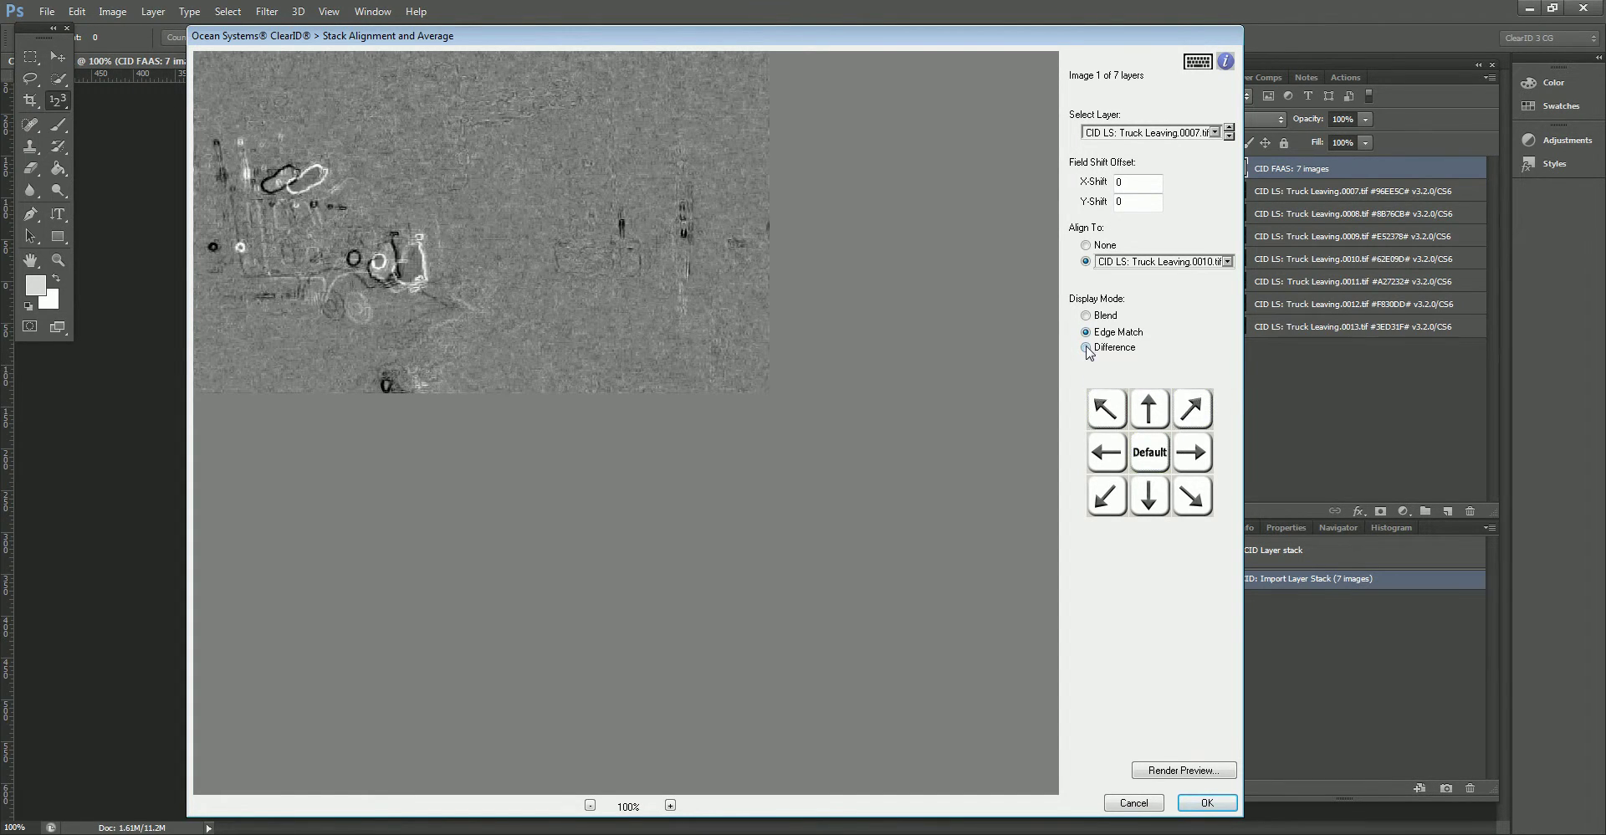
pyautogui.click(1087, 348)
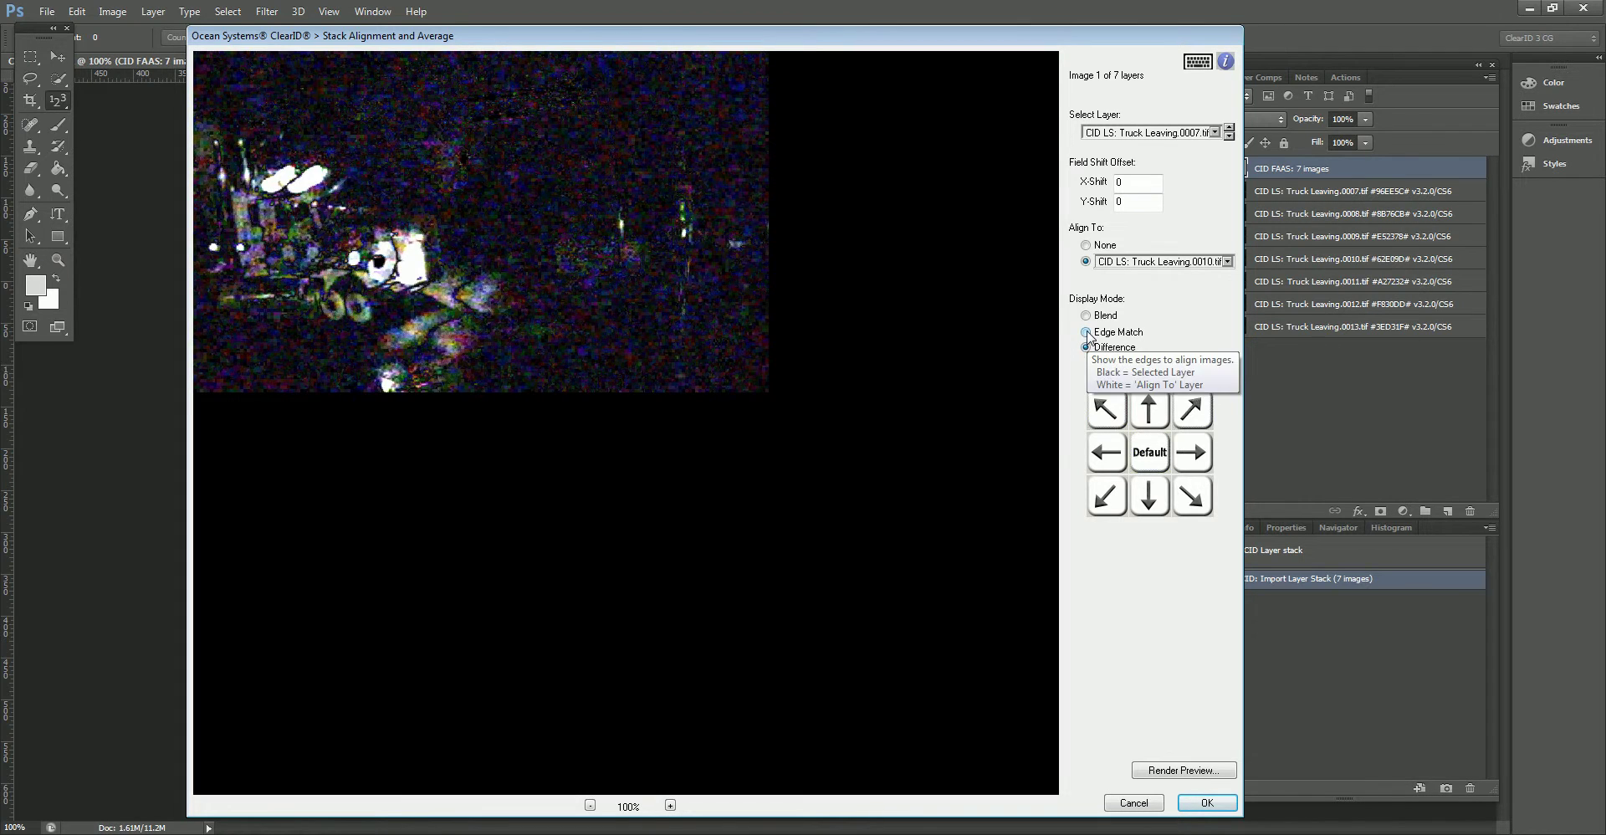
pyautogui.click(1087, 332)
pyautogui.click(1086, 348)
pyautogui.click(1086, 333)
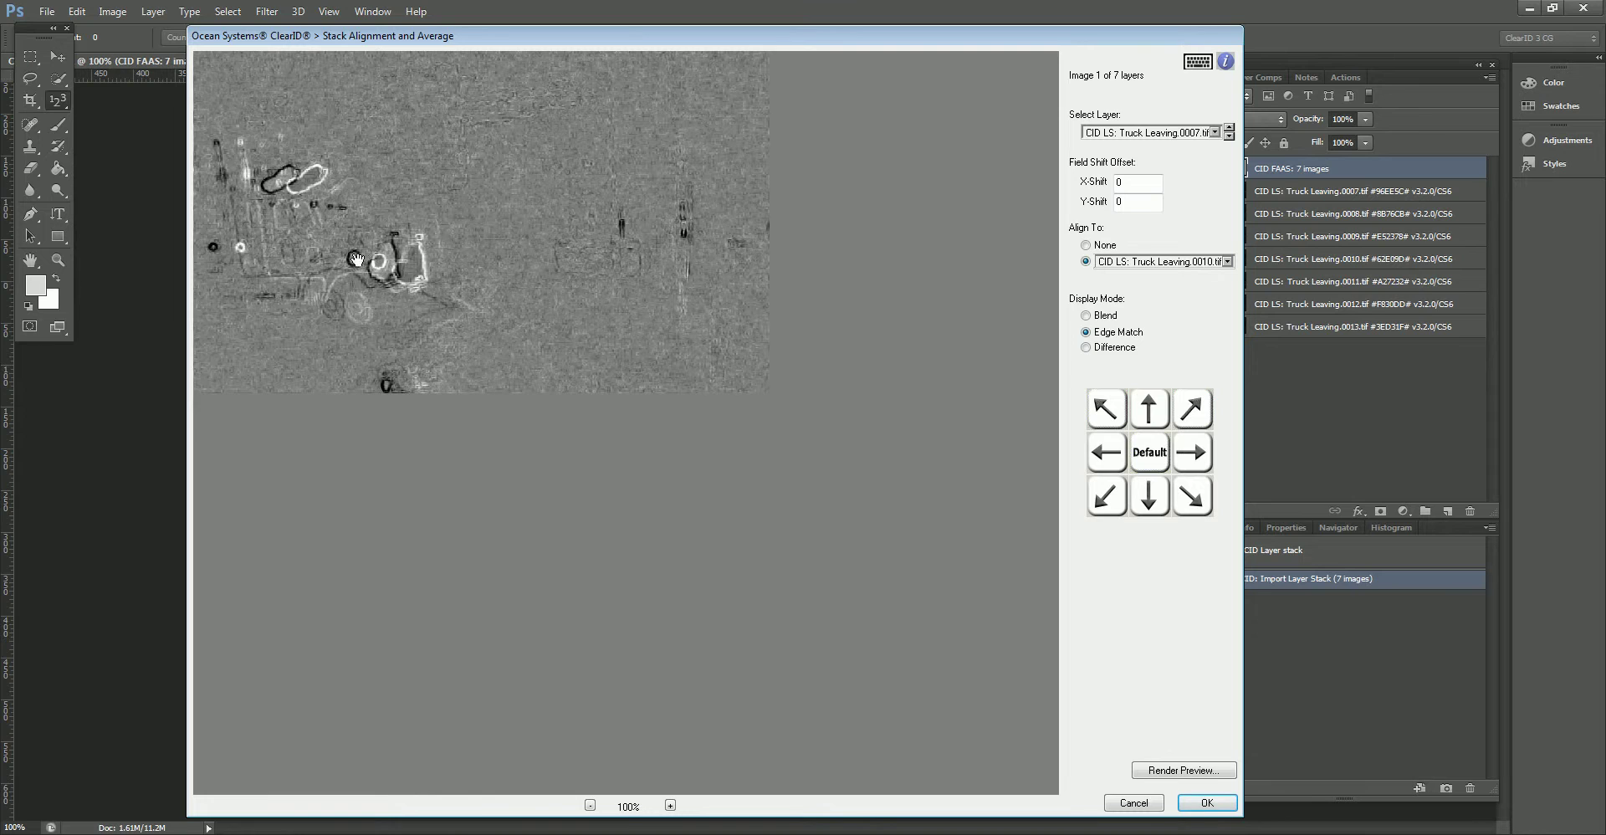
# Step: Nudge frame 0007 right and left against frame 0010 until X-Shift reads 7, Y-Shift 0
pyautogui.click(1197, 455)
pyautogui.click(1195, 455)
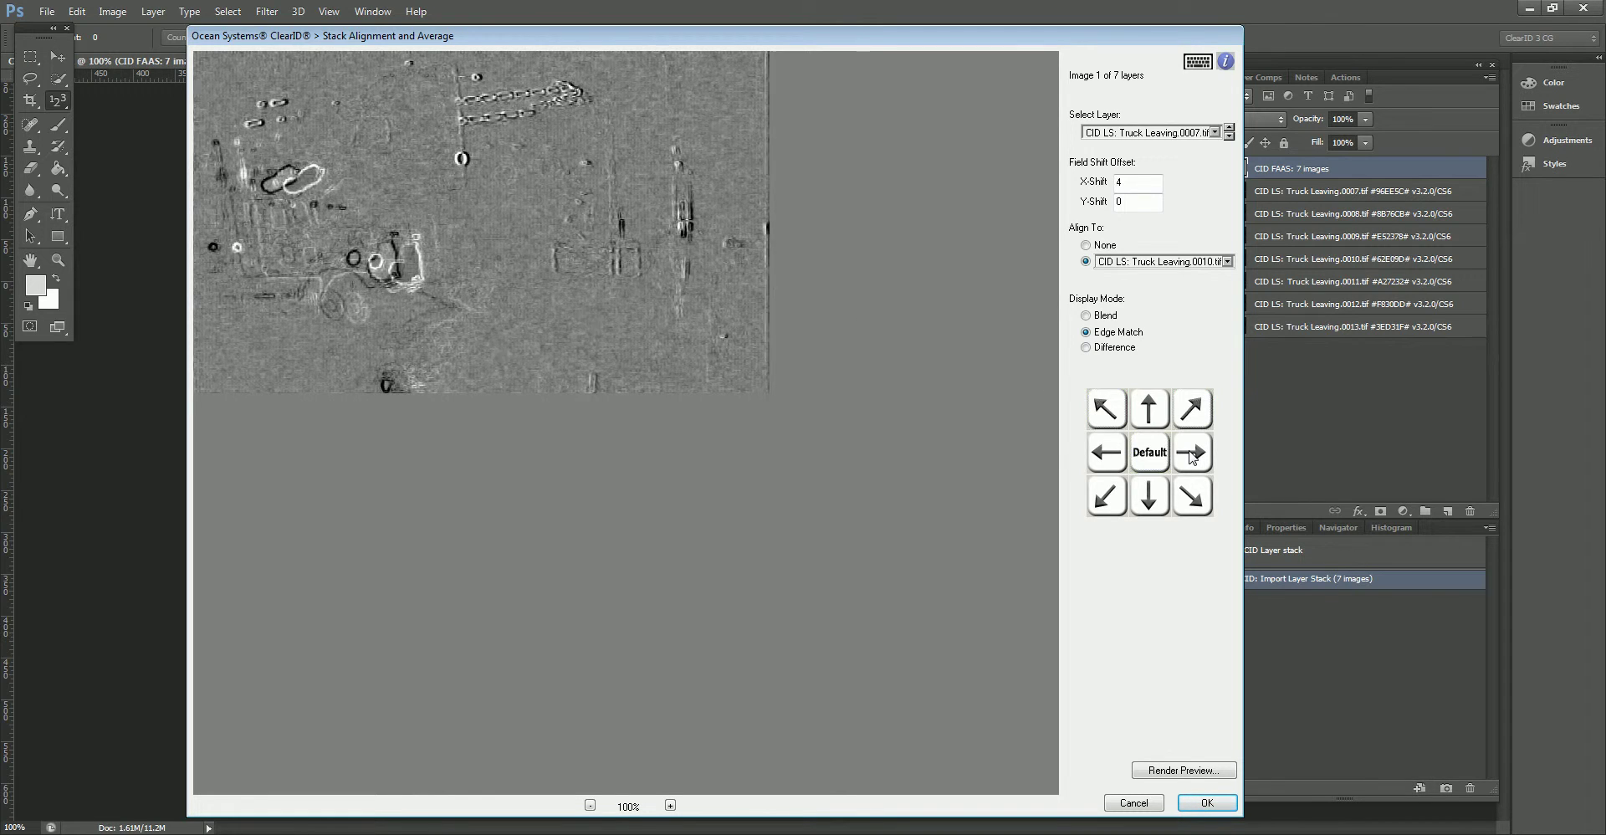
pyautogui.click(1192, 455)
pyautogui.click(1189, 454)
pyautogui.click(1109, 454)
pyautogui.click(1109, 455)
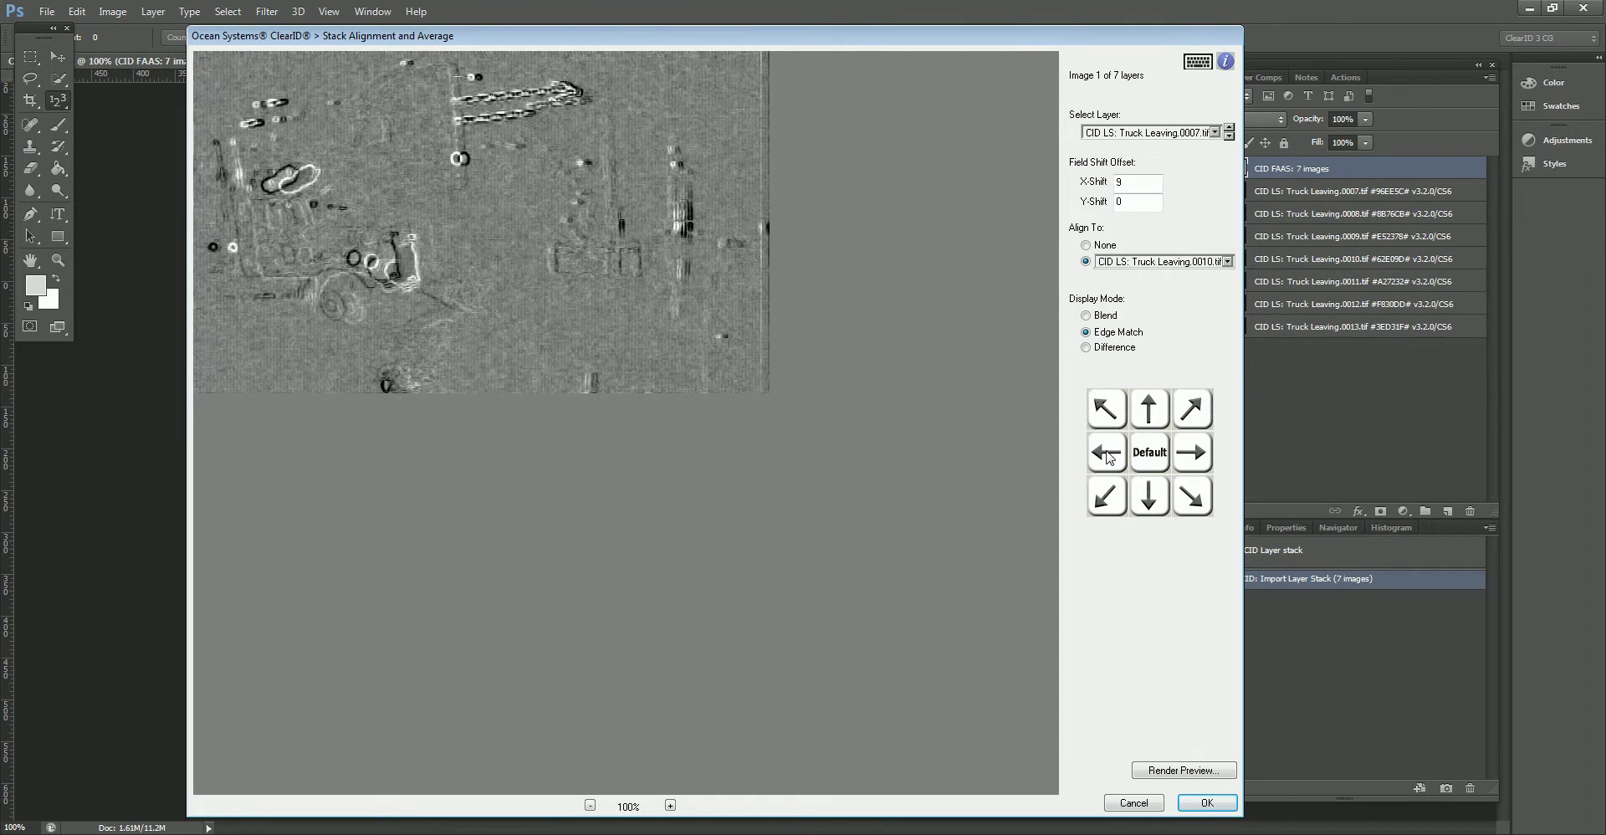
pyautogui.click(1108, 454)
pyautogui.click(1108, 454)
pyautogui.click(1109, 456)
pyautogui.click(1110, 456)
pyautogui.click(1110, 457)
pyautogui.click(1111, 457)
pyautogui.click(1111, 456)
pyautogui.click(1111, 457)
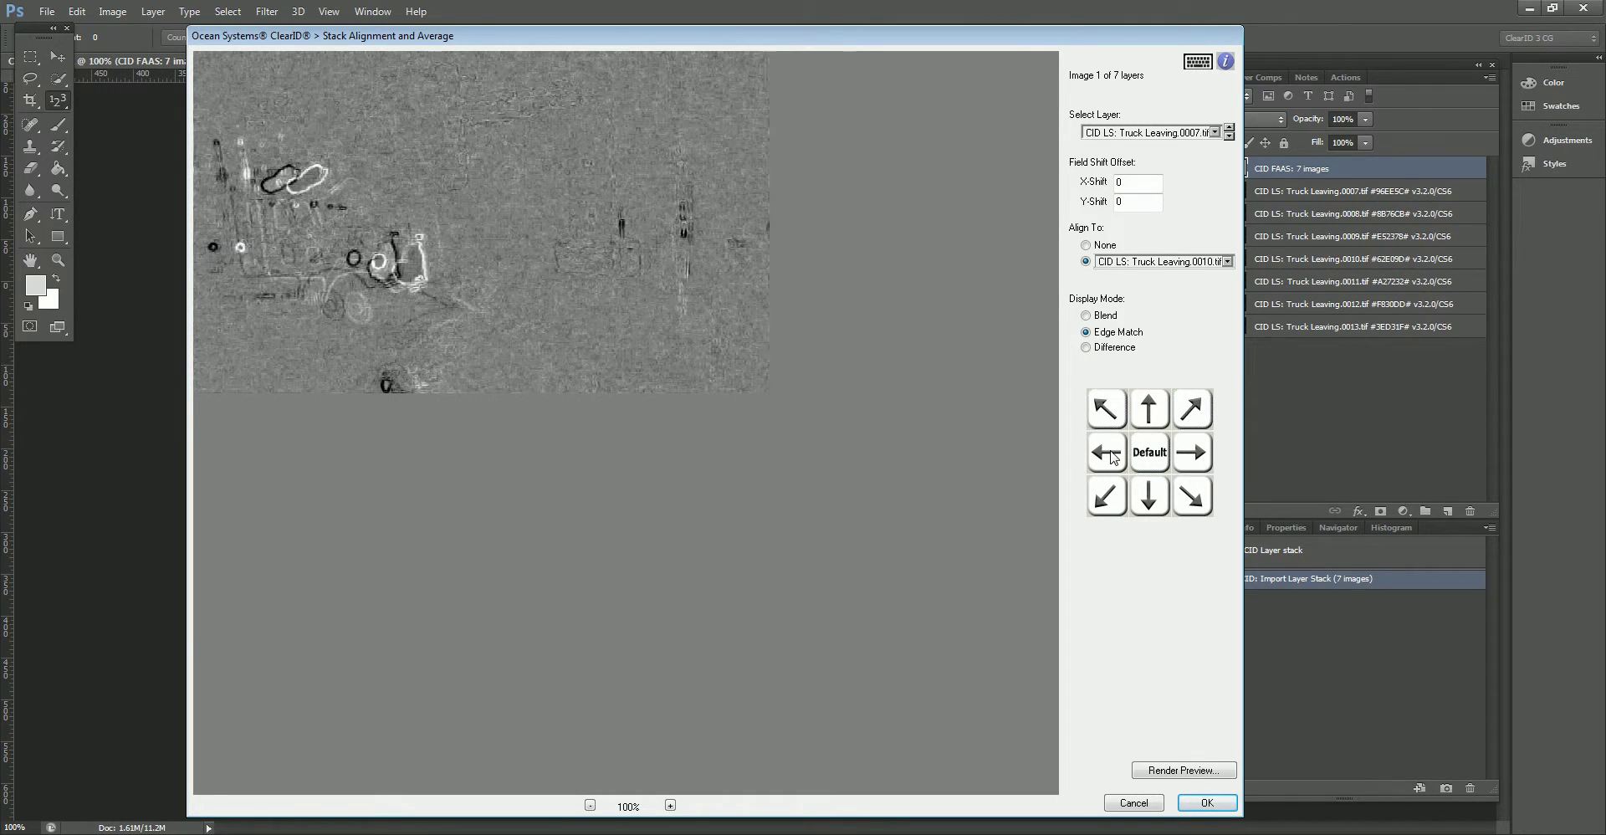
pyautogui.click(1111, 458)
pyautogui.click(1112, 458)
pyautogui.click(1113, 458)
pyautogui.click(1114, 457)
pyautogui.click(1113, 458)
pyautogui.click(1114, 457)
pyautogui.click(1113, 458)
pyautogui.click(1114, 457)
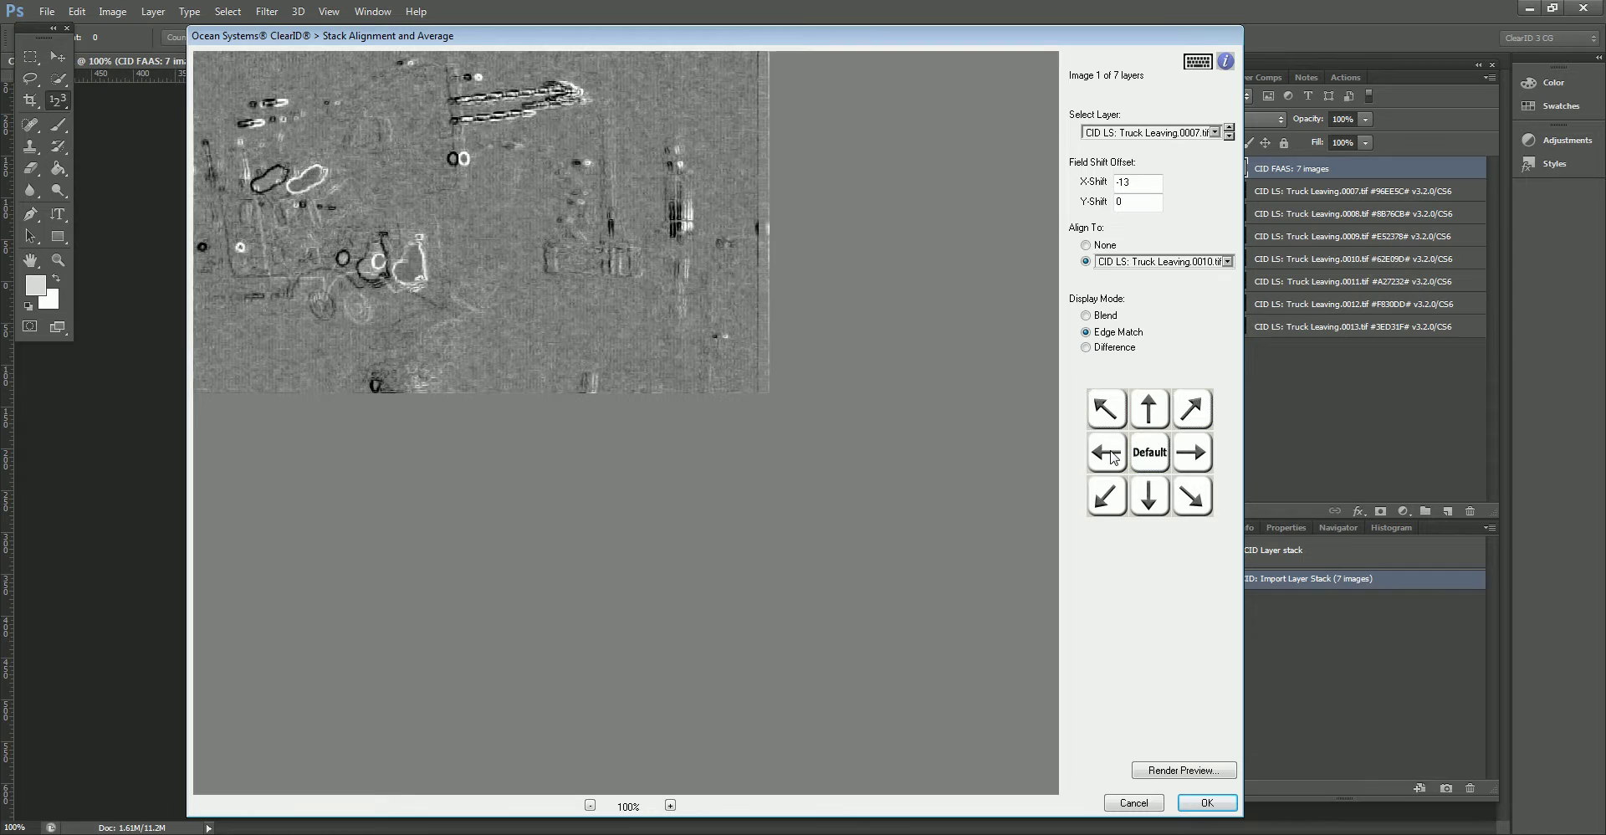
pyautogui.click(1114, 458)
pyautogui.click(1115, 458)
pyautogui.click(1115, 456)
pyautogui.click(1116, 457)
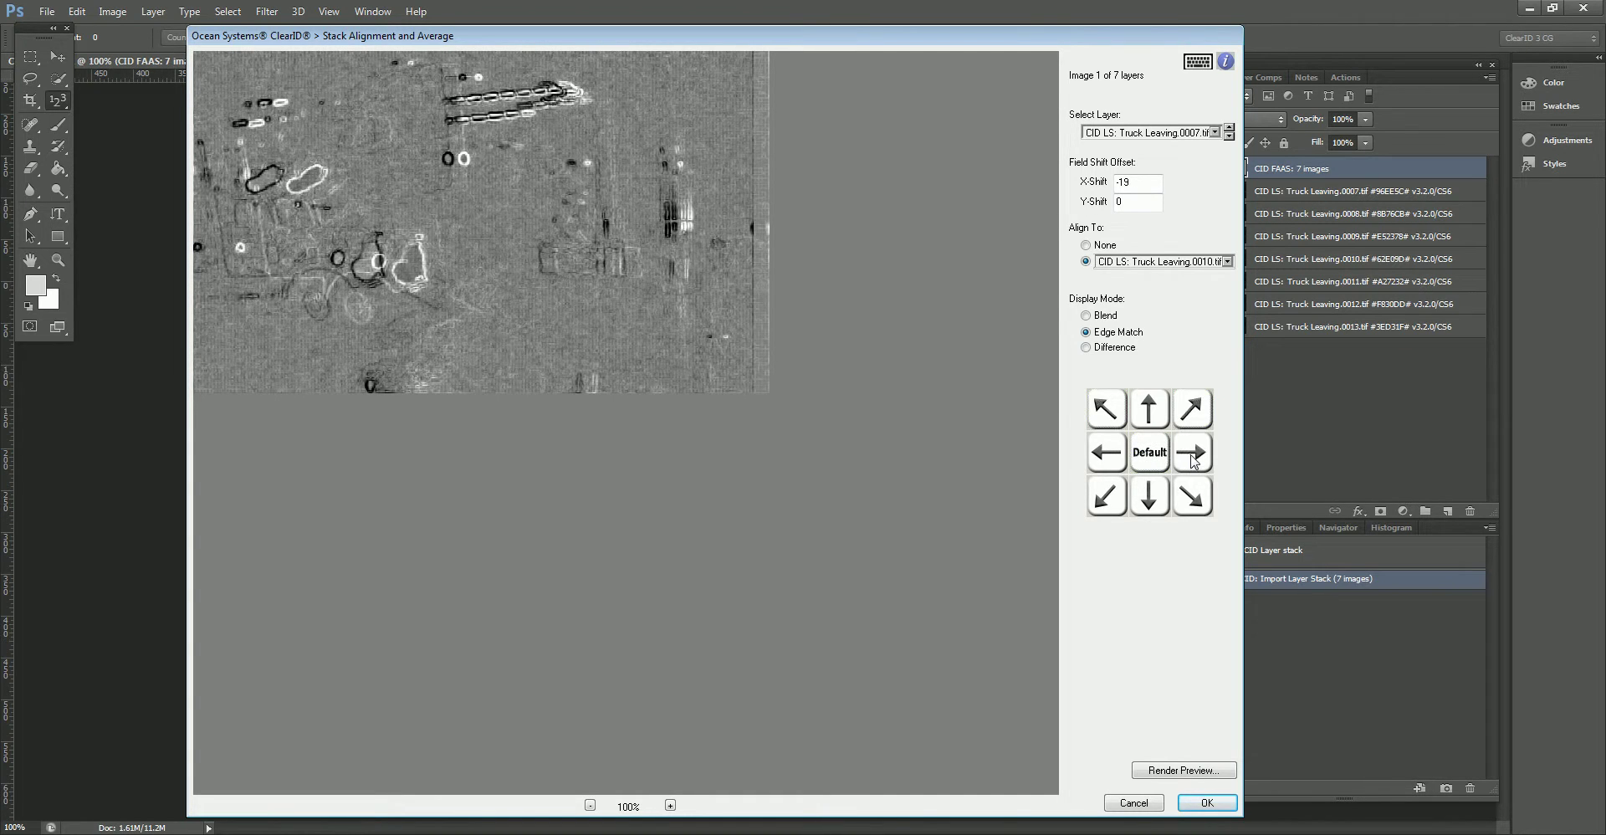
pyautogui.click(1193, 456)
pyautogui.click(1192, 456)
pyautogui.click(1192, 456)
pyautogui.click(1192, 456)
pyautogui.click(1192, 456)
pyautogui.click(1192, 456)
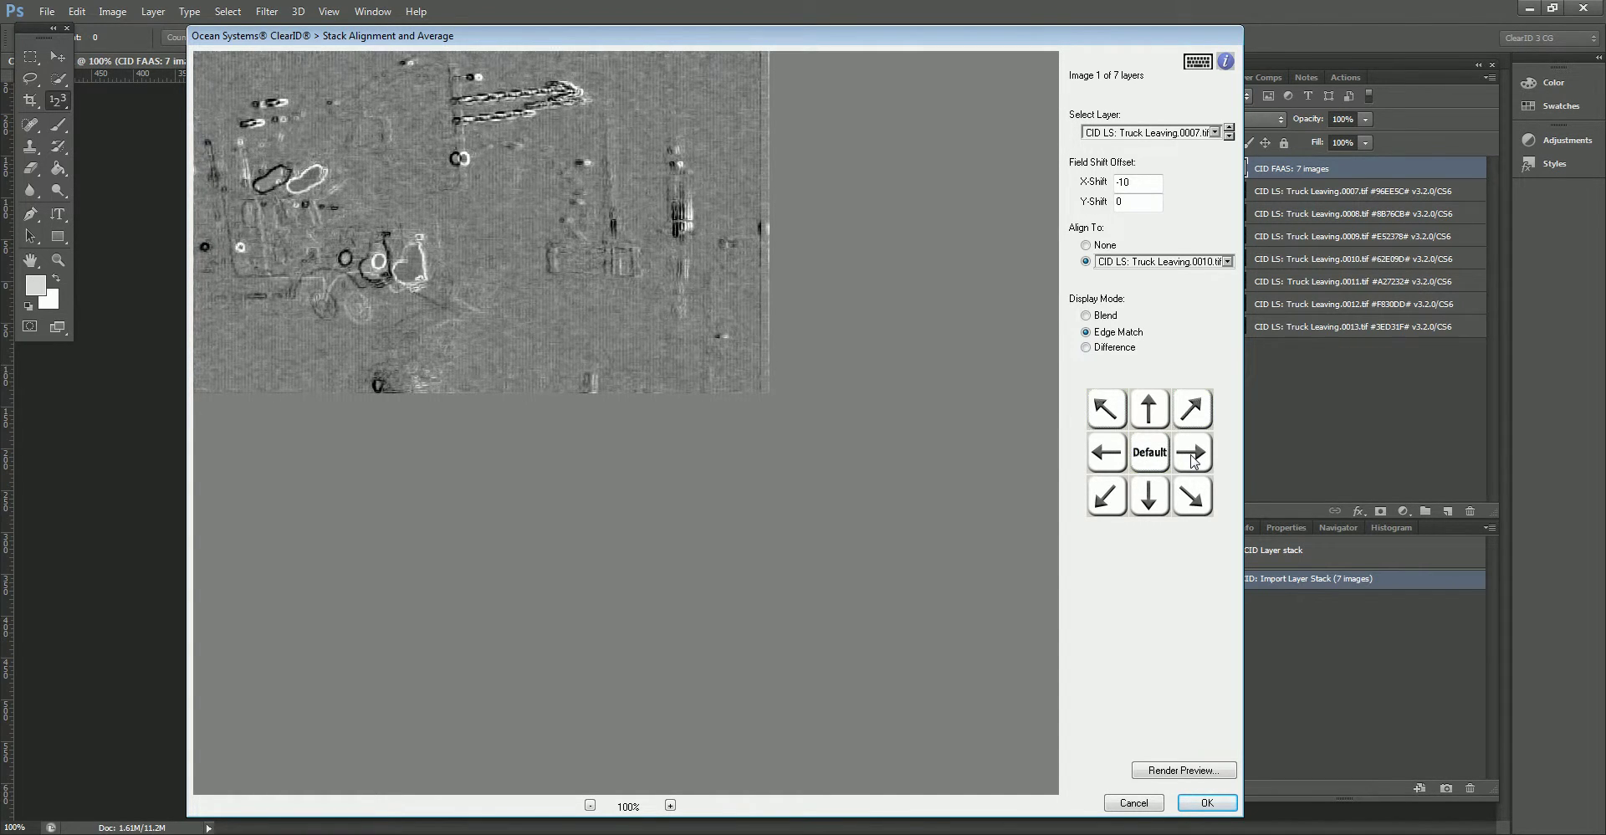
pyautogui.click(1192, 456)
pyautogui.click(1193, 456)
pyautogui.click(1192, 456)
pyautogui.click(1192, 456)
pyautogui.click(1192, 456)
pyautogui.click(1192, 456)
pyautogui.click(1192, 456)
pyautogui.click(1192, 456)
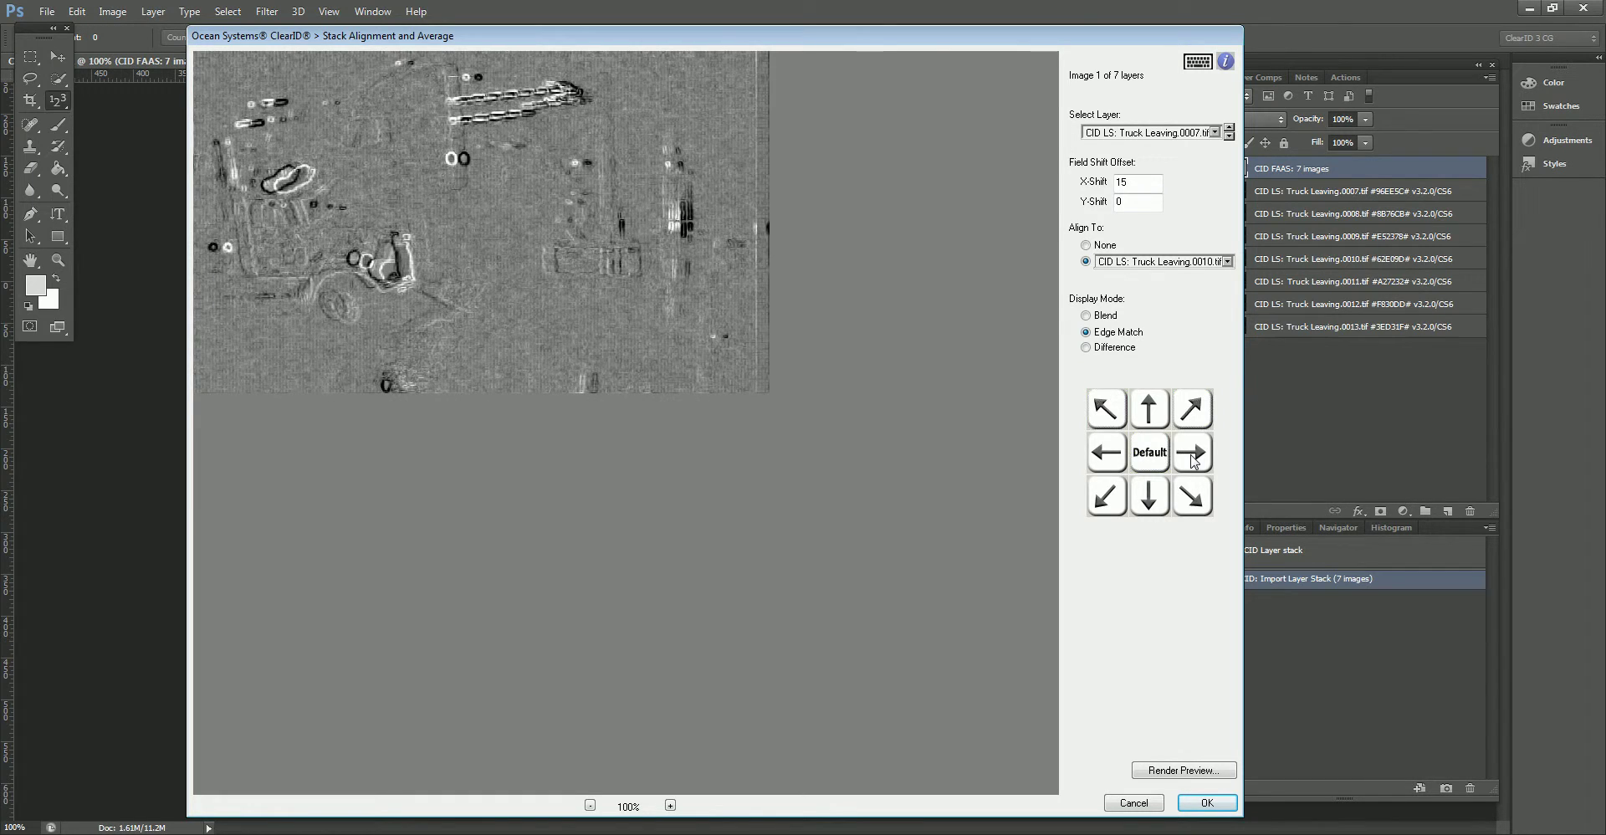
pyautogui.click(1192, 456)
pyautogui.click(1192, 456)
pyautogui.click(1118, 461)
pyautogui.click(1117, 460)
pyautogui.click(1117, 461)
pyautogui.click(1117, 461)
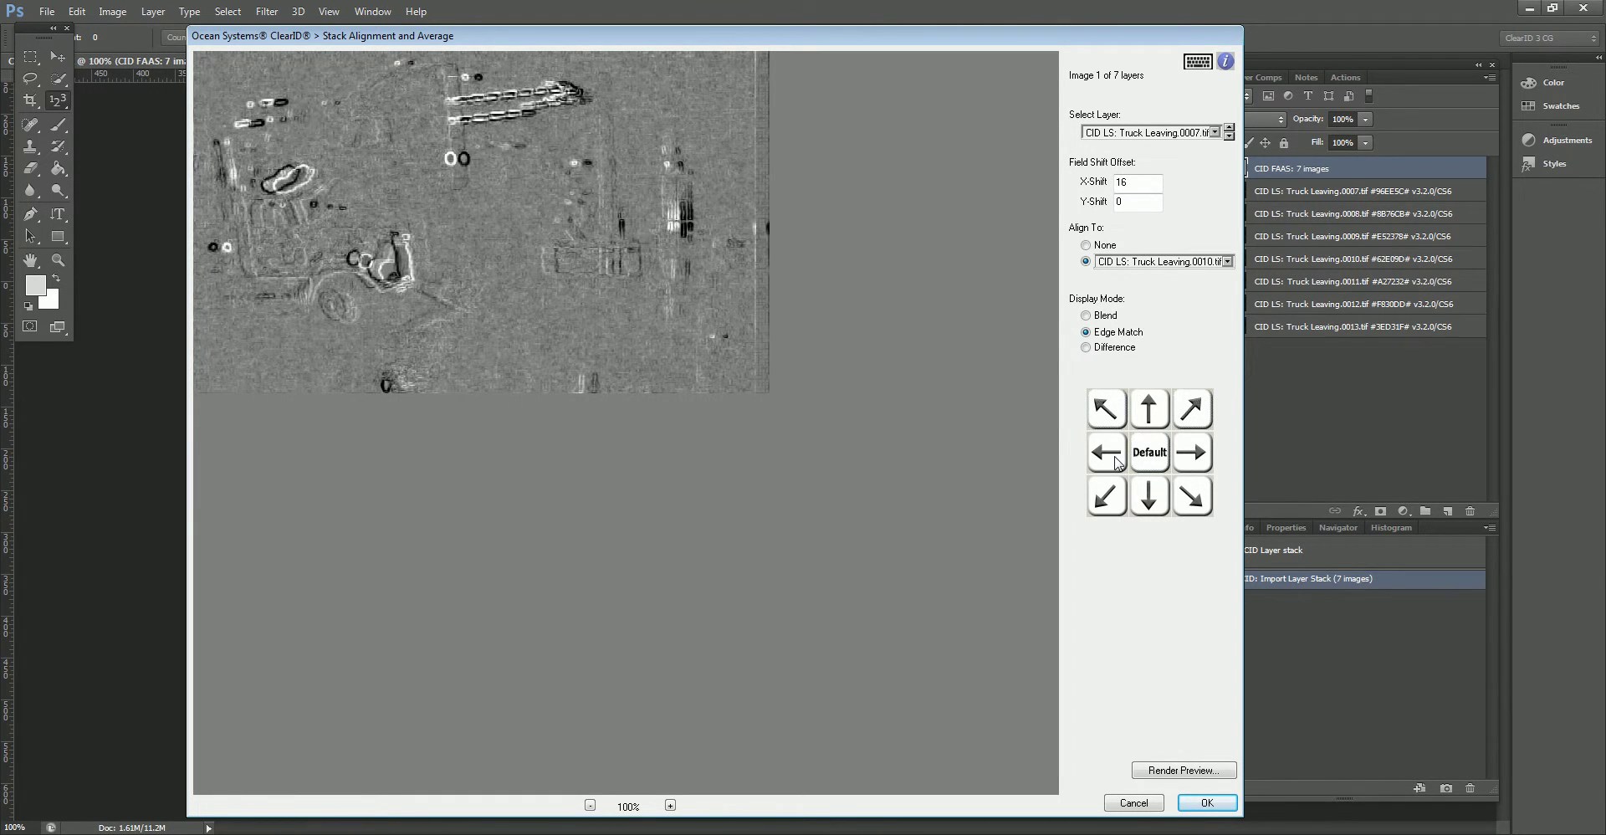
pyautogui.click(1117, 461)
pyautogui.click(1118, 461)
pyautogui.click(1118, 461)
pyautogui.click(1118, 461)
pyautogui.click(1118, 461)
pyautogui.click(1117, 461)
pyautogui.click(1117, 461)
pyautogui.click(1117, 461)
pyautogui.click(1118, 461)
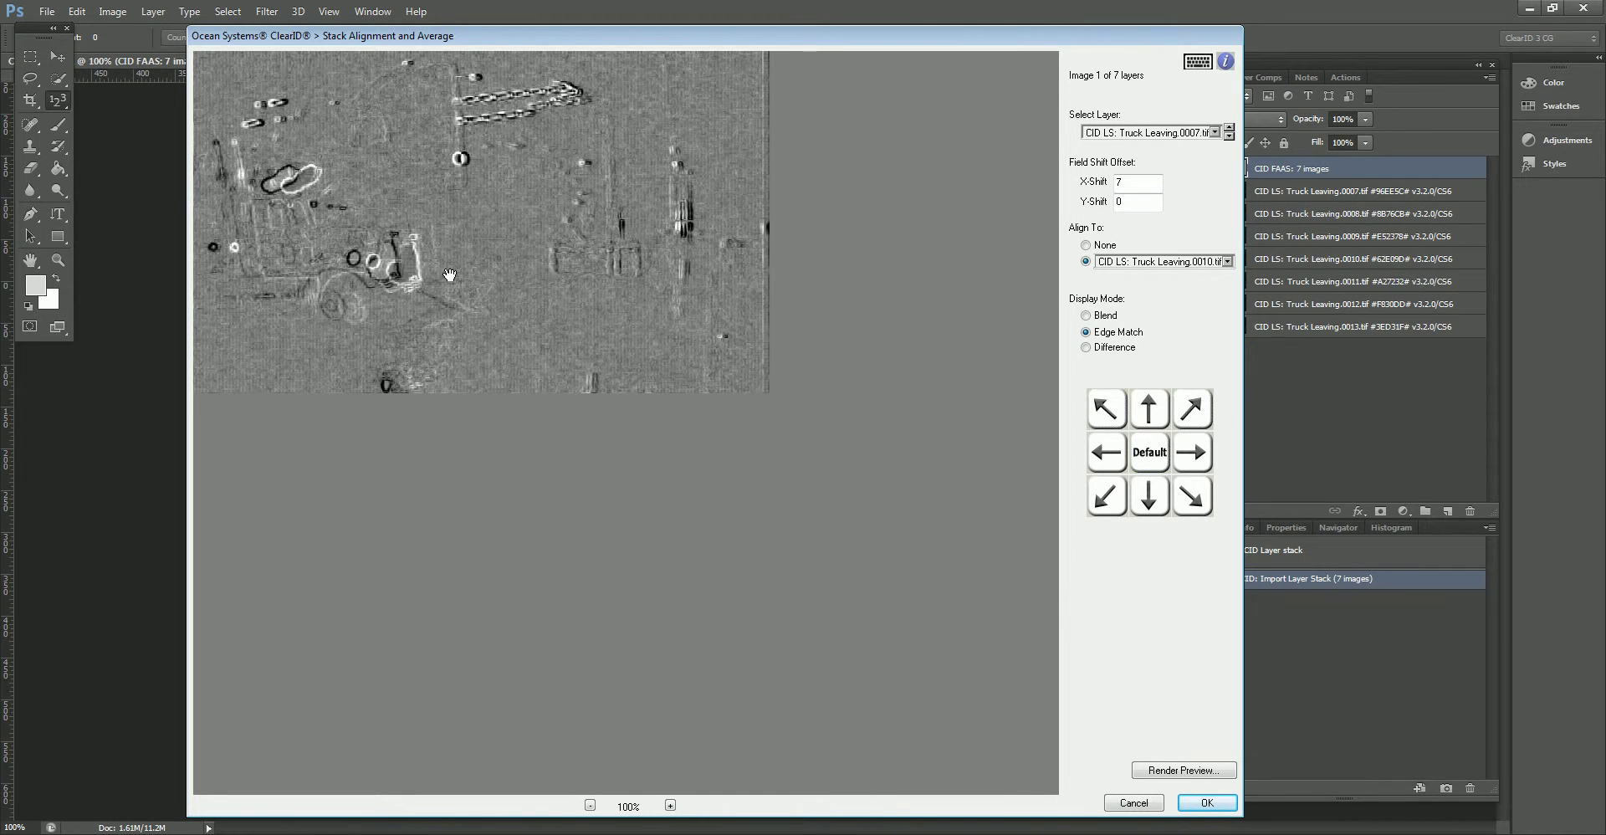
# Step: Drag and nudge frame 0007 horizontally in the Edge Match preview toward frame 0010
pyautogui.moveTo(455, 272); pyautogui.dragTo(546, 269)
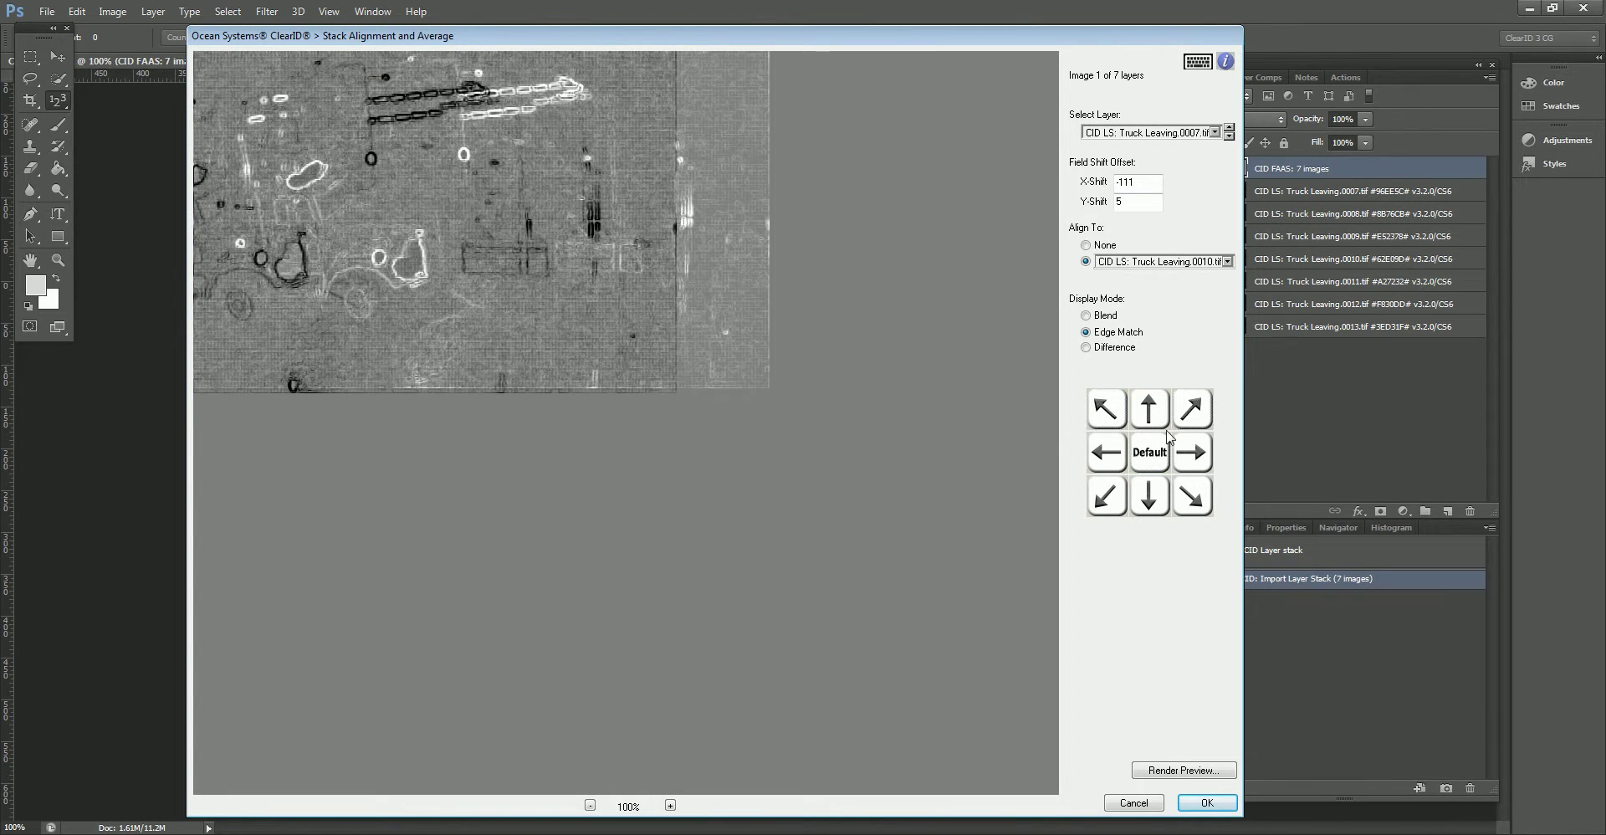
pyautogui.click(1193, 456)
pyautogui.click(1193, 455)
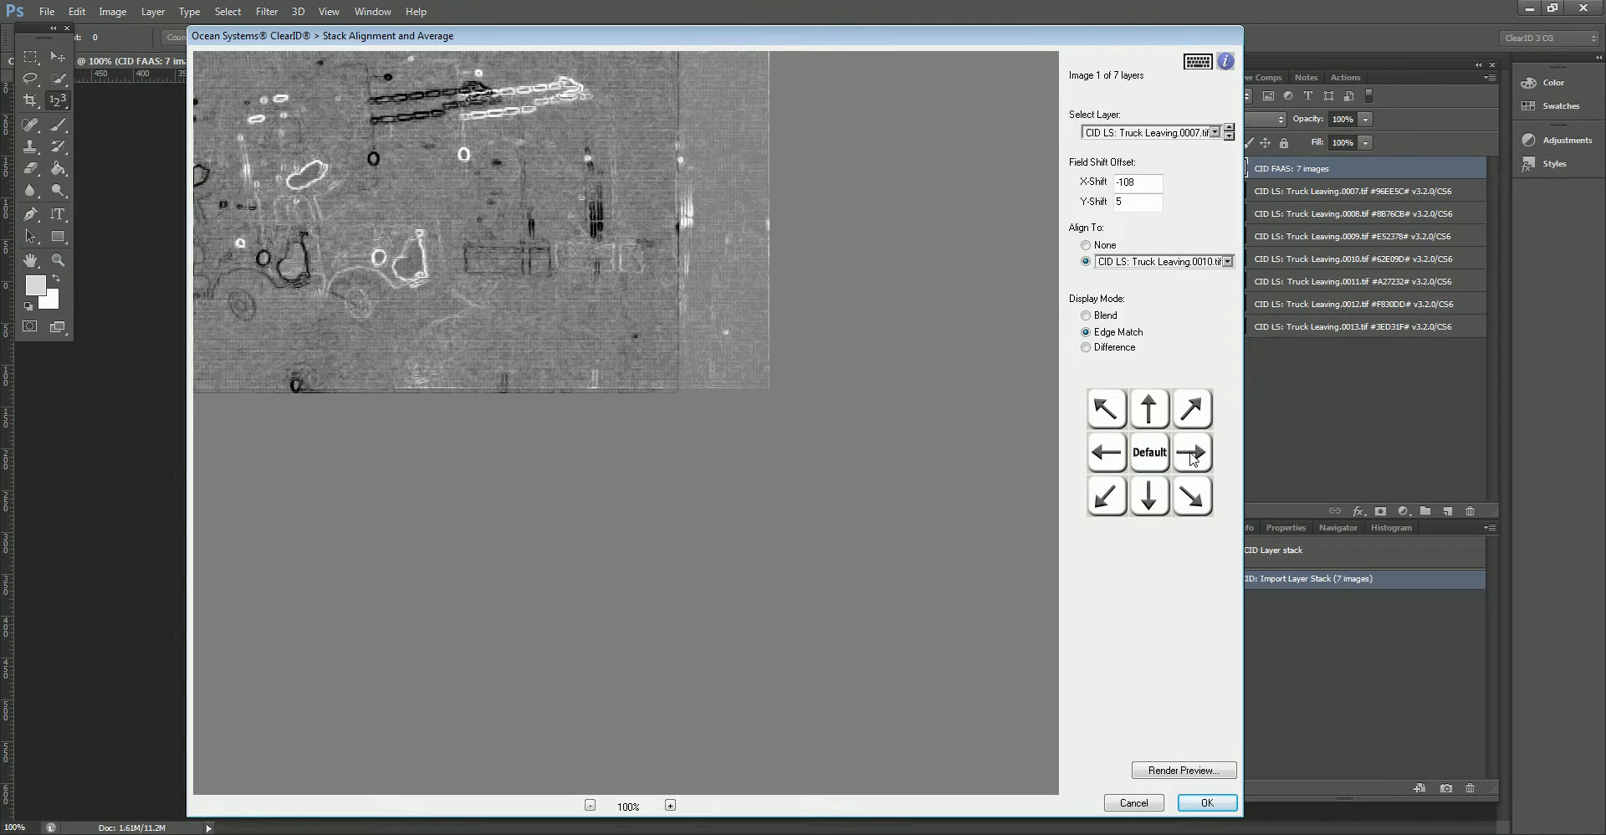
pyautogui.click(1193, 456)
pyautogui.click(1193, 456)
pyautogui.click(1193, 456)
pyautogui.click(1193, 456)
pyautogui.click(1193, 456)
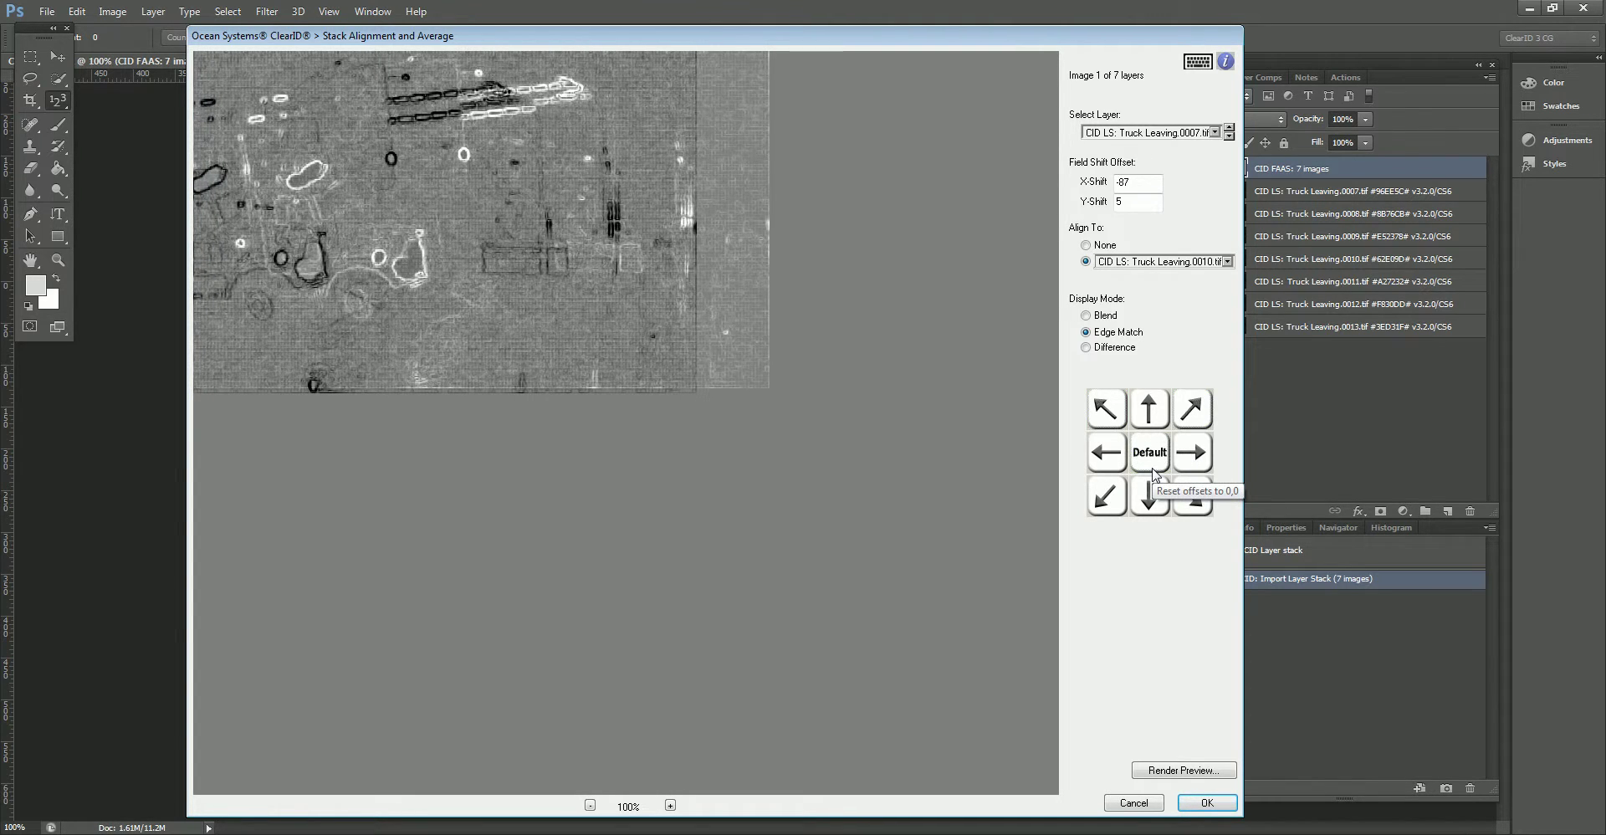
pyautogui.press('Right')
pyautogui.press('Right')
pyautogui.press('Right')
pyautogui.press('Right')
pyautogui.press('Right')
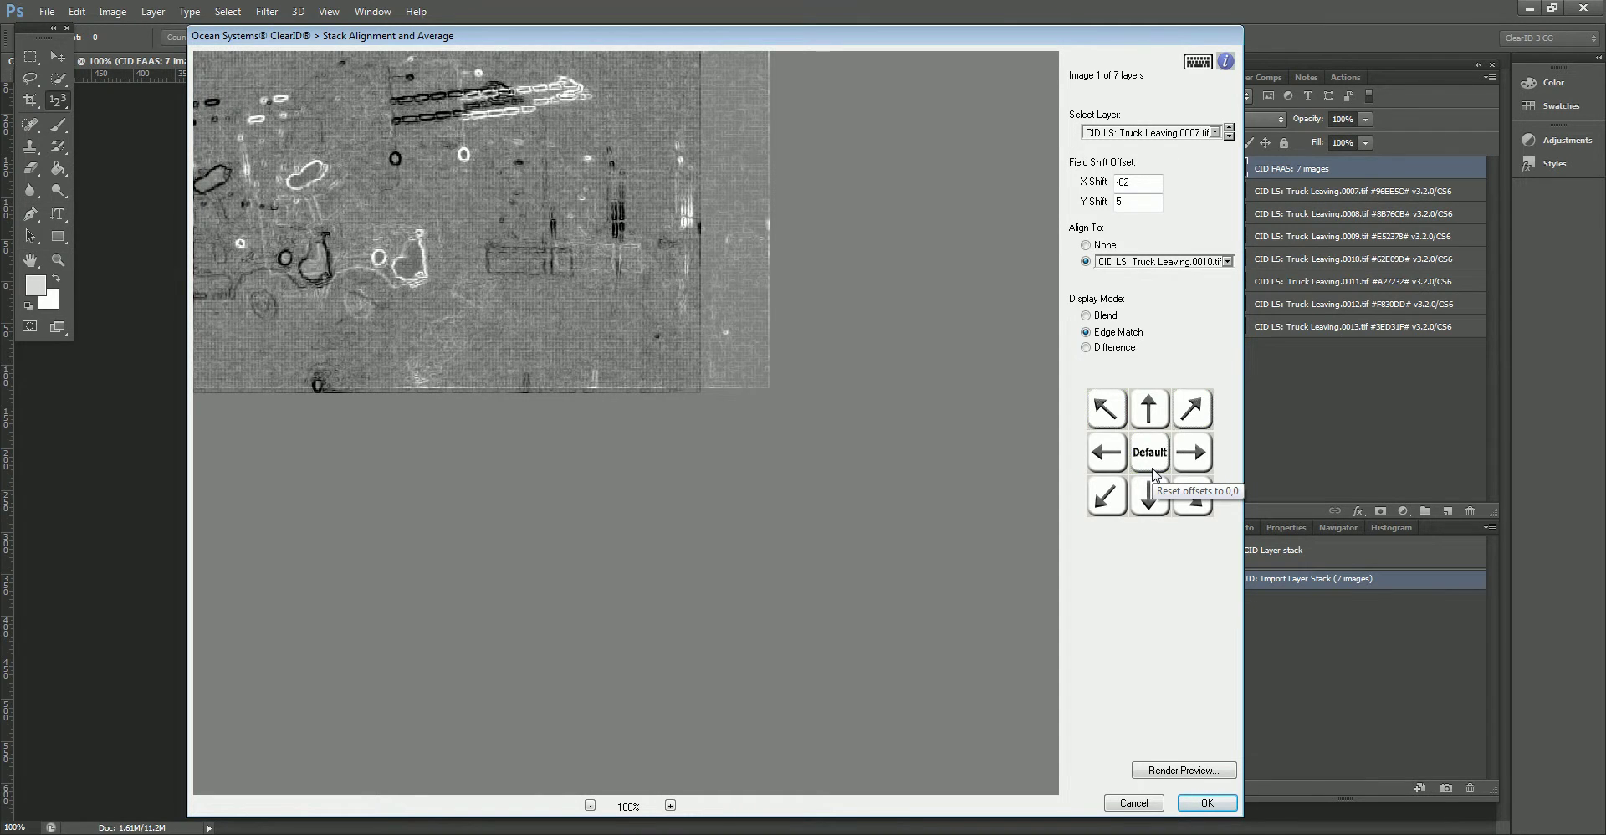
pyautogui.press('Right')
pyautogui.press('Right')
pyautogui.press('Right')
pyautogui.press('Right')
pyautogui.press('Right')
pyautogui.press('Right')
pyautogui.press('Right')
pyautogui.press('Right')
pyautogui.press('Right')
pyautogui.press('Right')
pyautogui.press('Right')
pyautogui.press('Right')
pyautogui.press('Right')
pyautogui.press('Right')
pyautogui.press('Right')
pyautogui.press('Right')
pyautogui.press('Right')
pyautogui.press('Right')
pyautogui.press('Right')
pyautogui.press('Right')
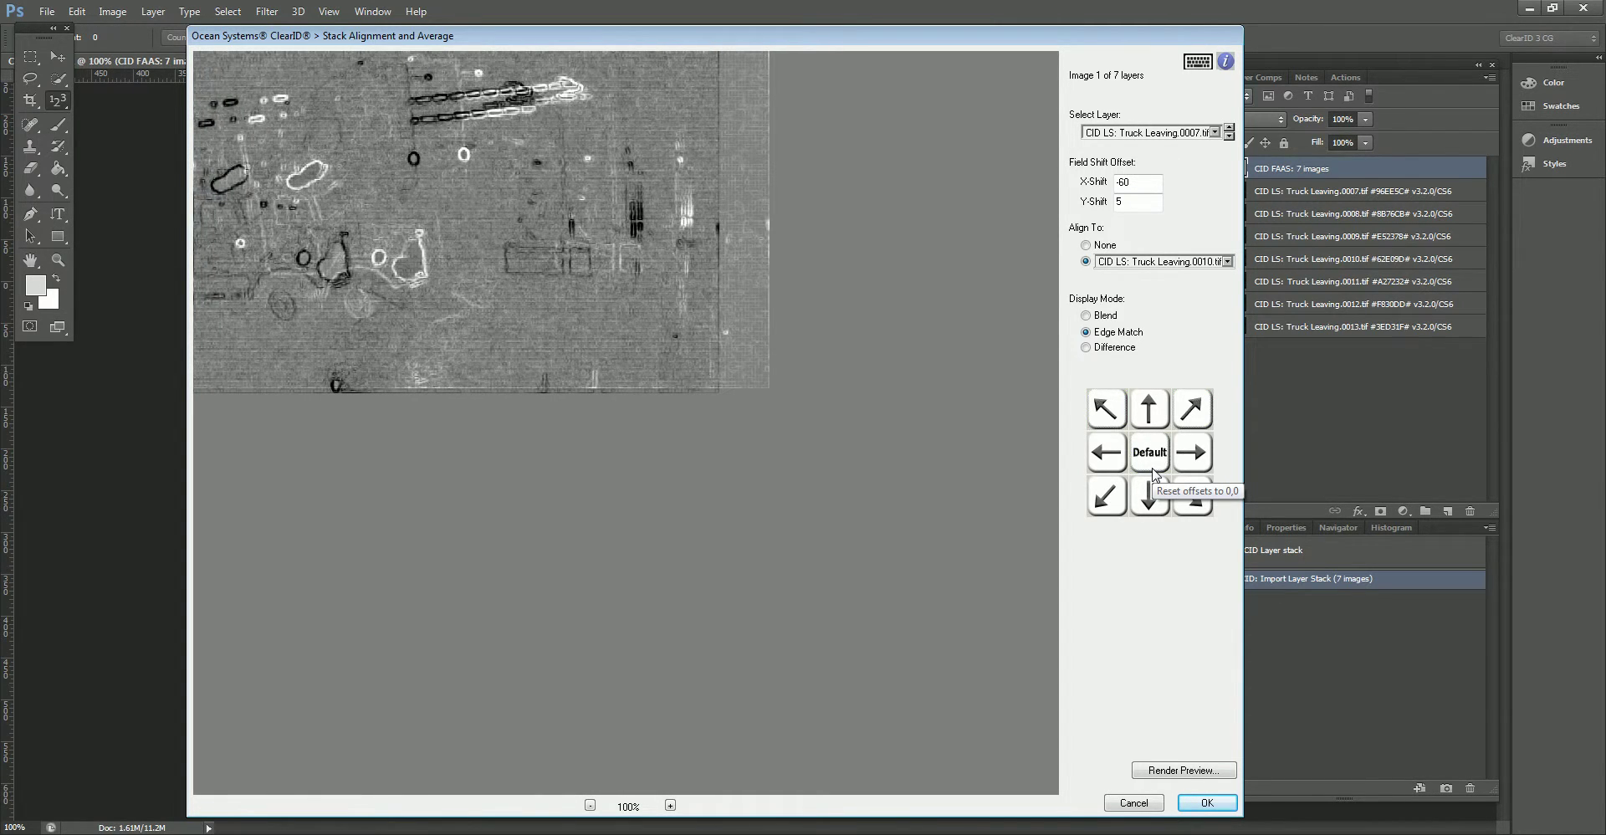
pyautogui.moveTo(398, 282); pyautogui.dragTo(242, 287)
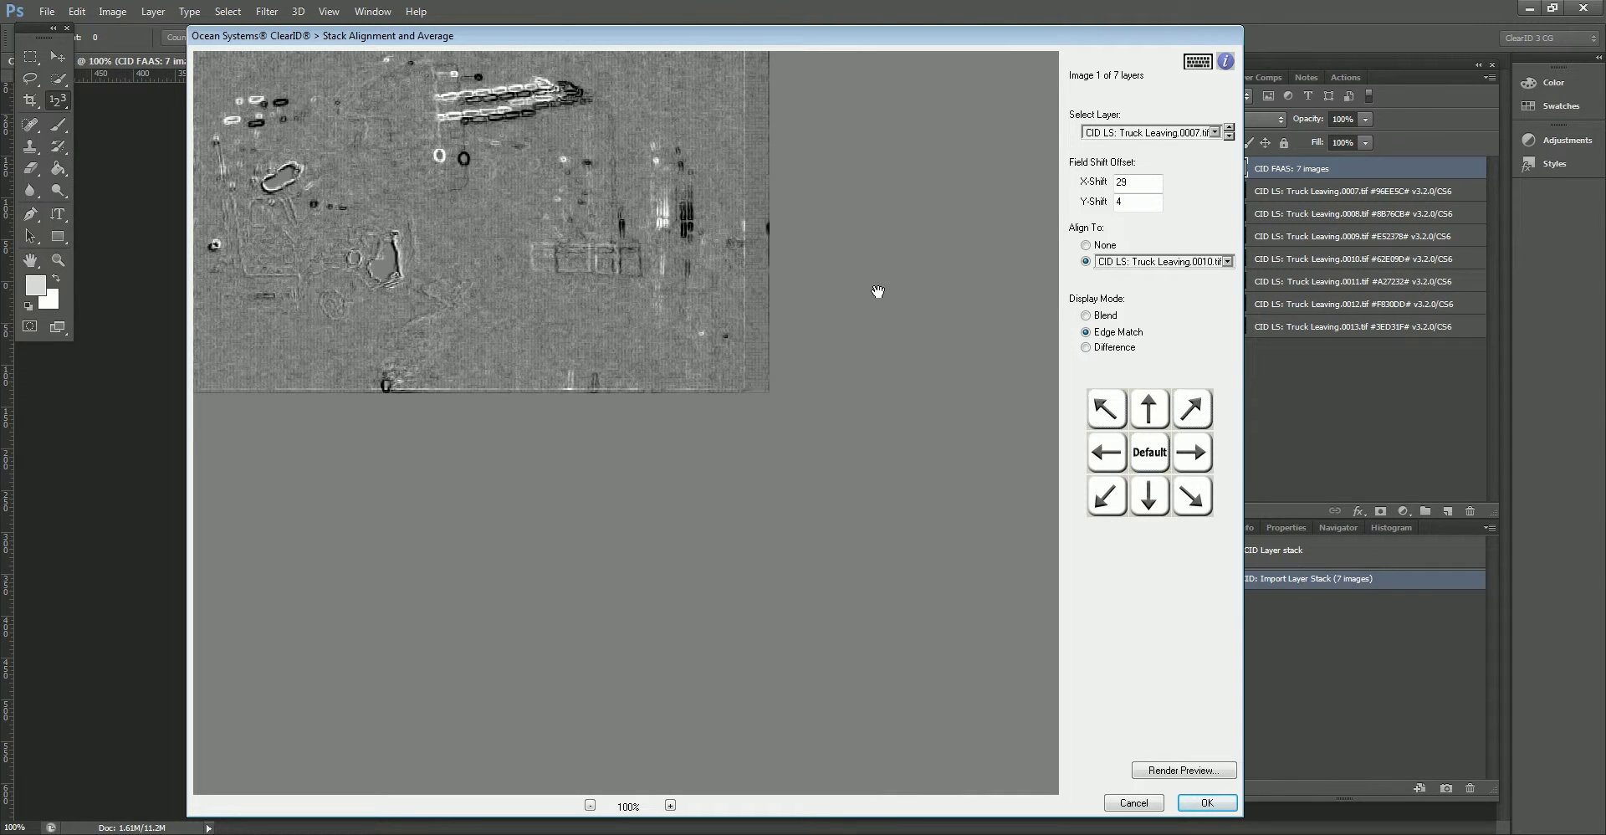
# Step: Fine-tune frame 0007 to X-Shift 30, Y-Shift 4, then advance to frame 0008
pyautogui.click(1097, 406)
pyautogui.click(1098, 405)
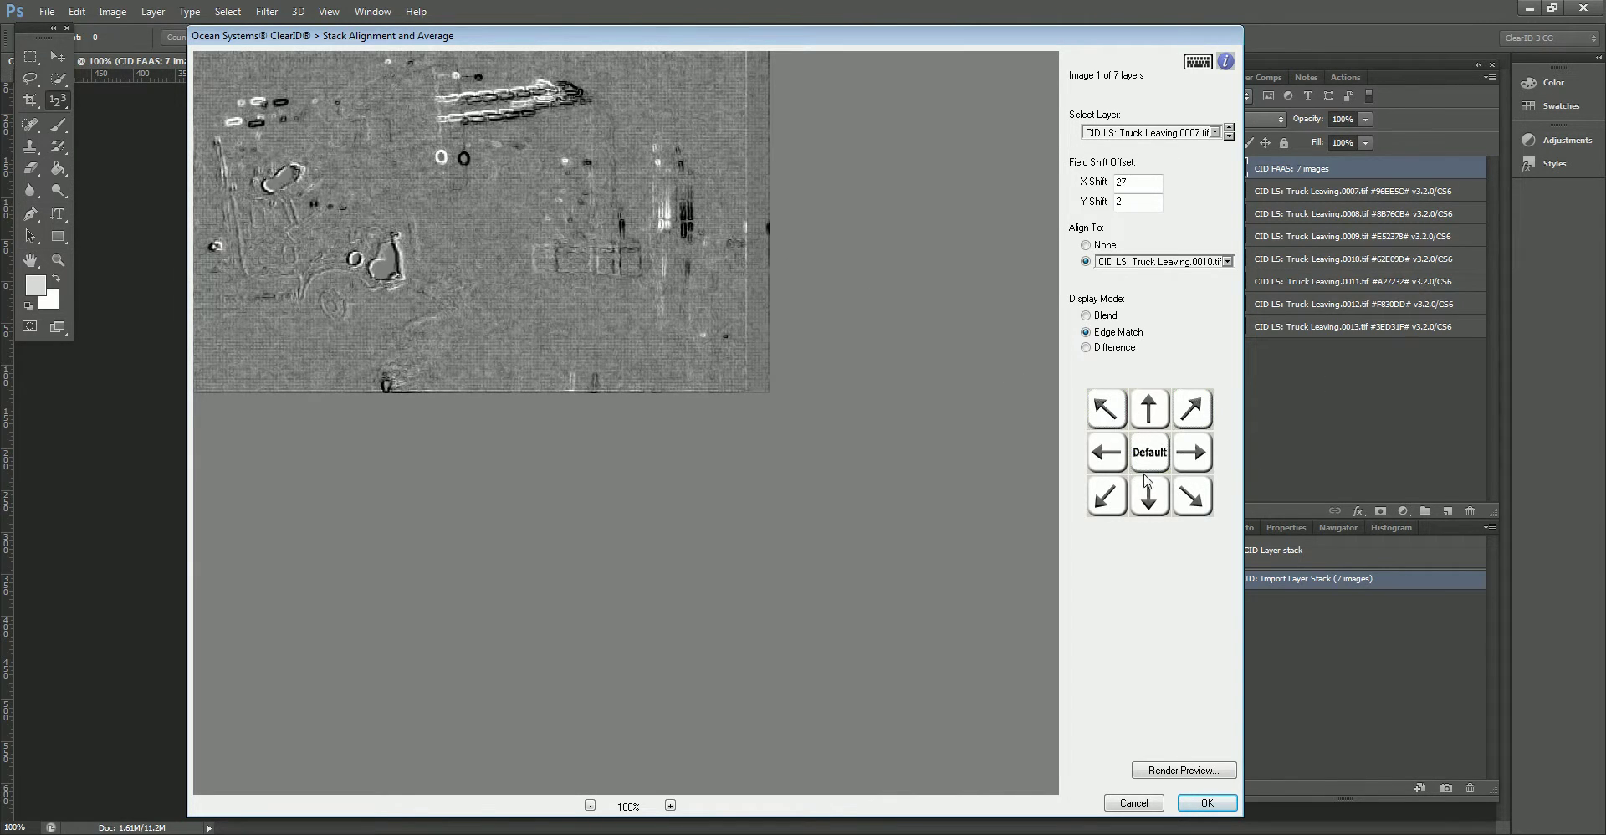
pyautogui.click(1150, 410)
pyautogui.click(1149, 410)
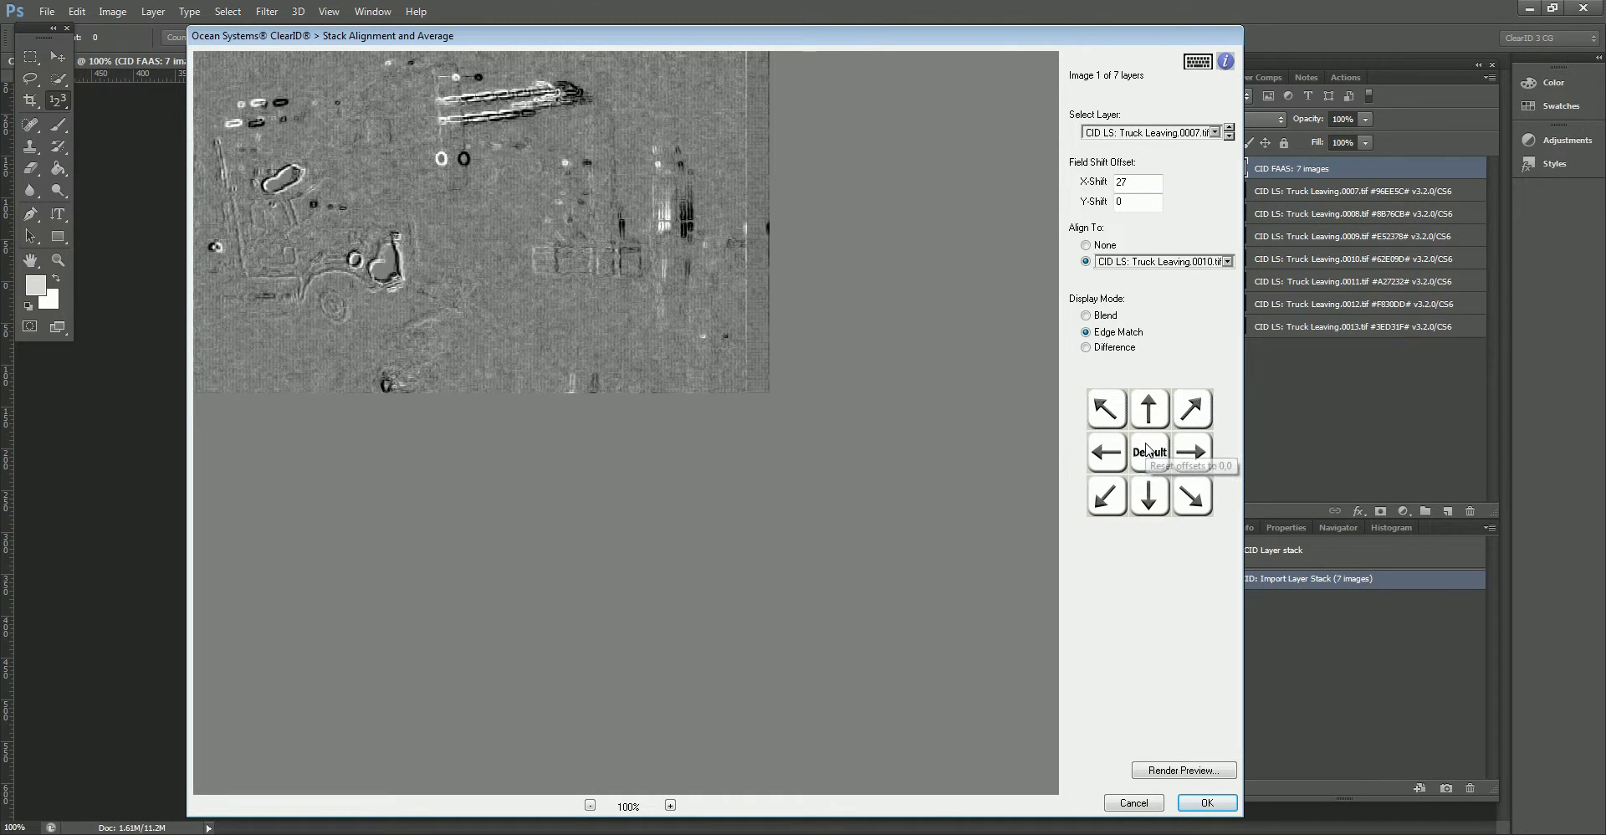
pyautogui.press('Left')
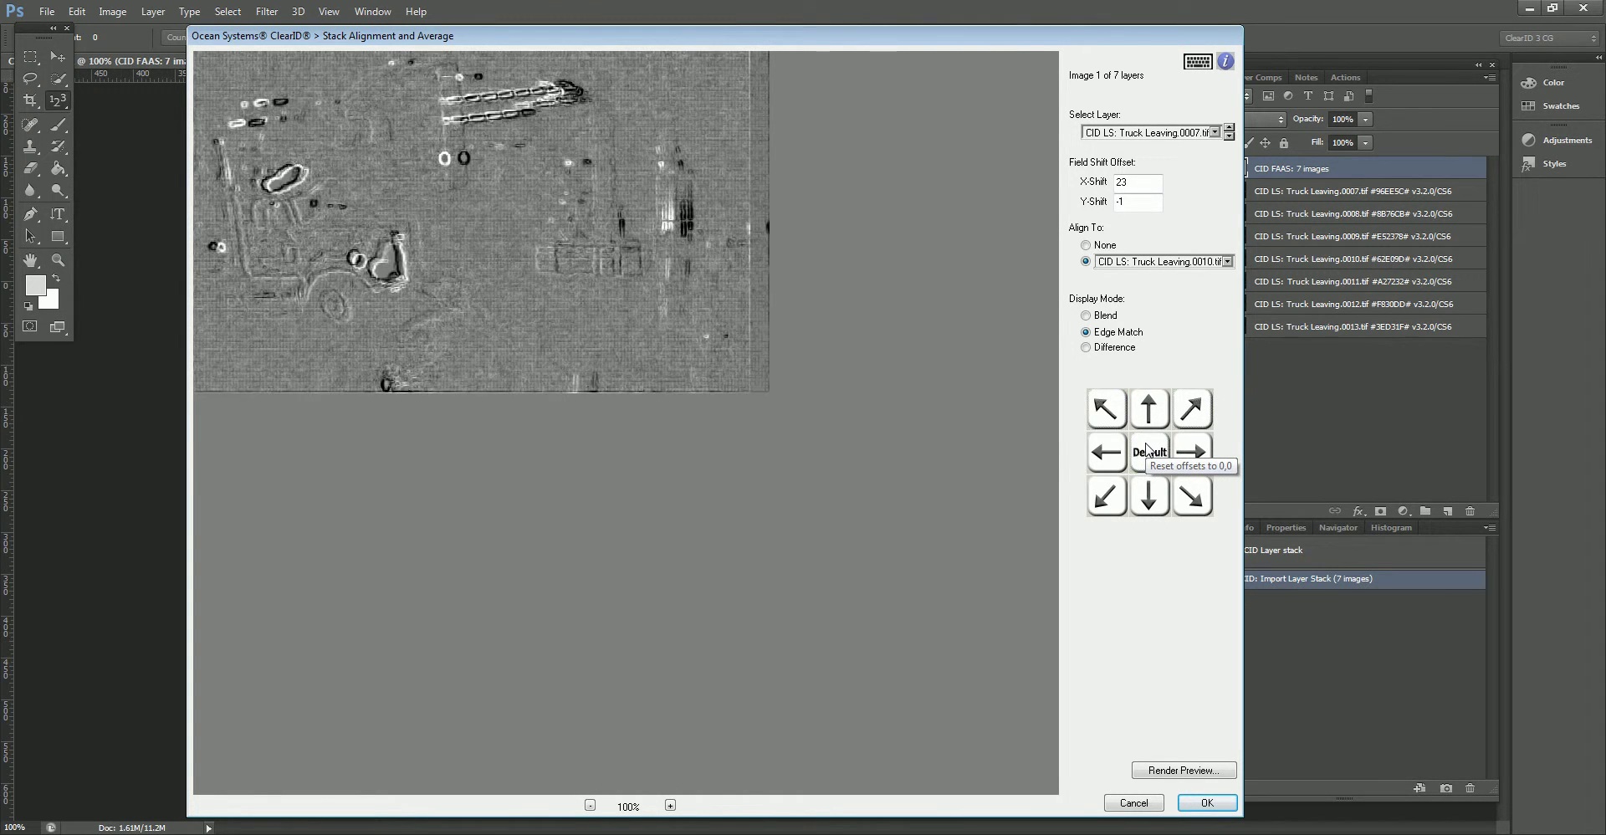
pyautogui.press('Down')
pyautogui.press('Left')
pyautogui.press('Down')
pyautogui.press('Down')
pyautogui.press('Down')
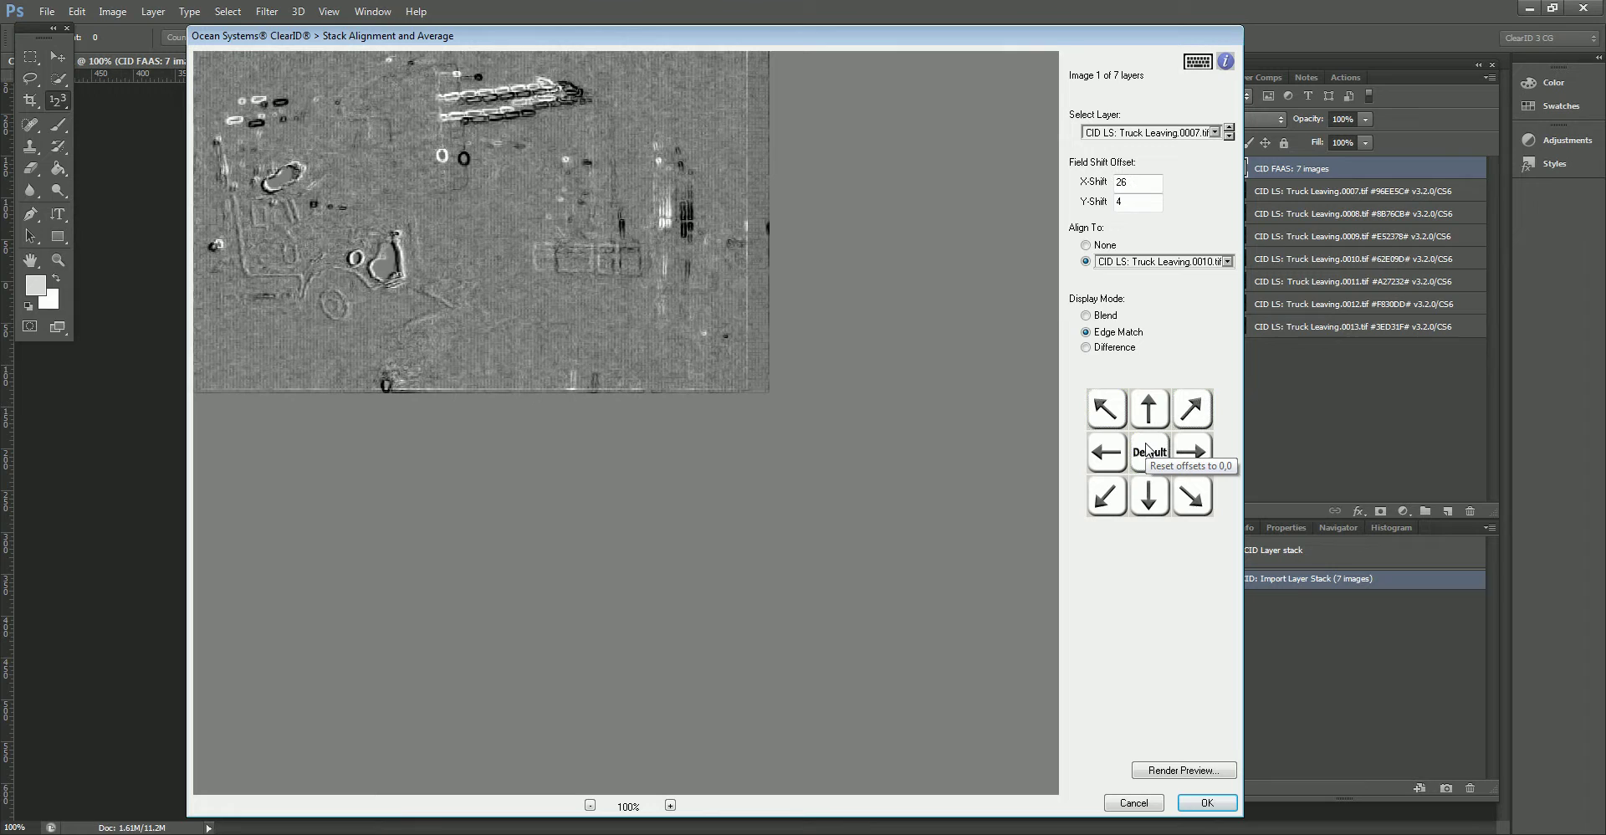
pyautogui.press('Right')
pyautogui.press('Right')
pyautogui.press('Right')
pyautogui.press('Right')
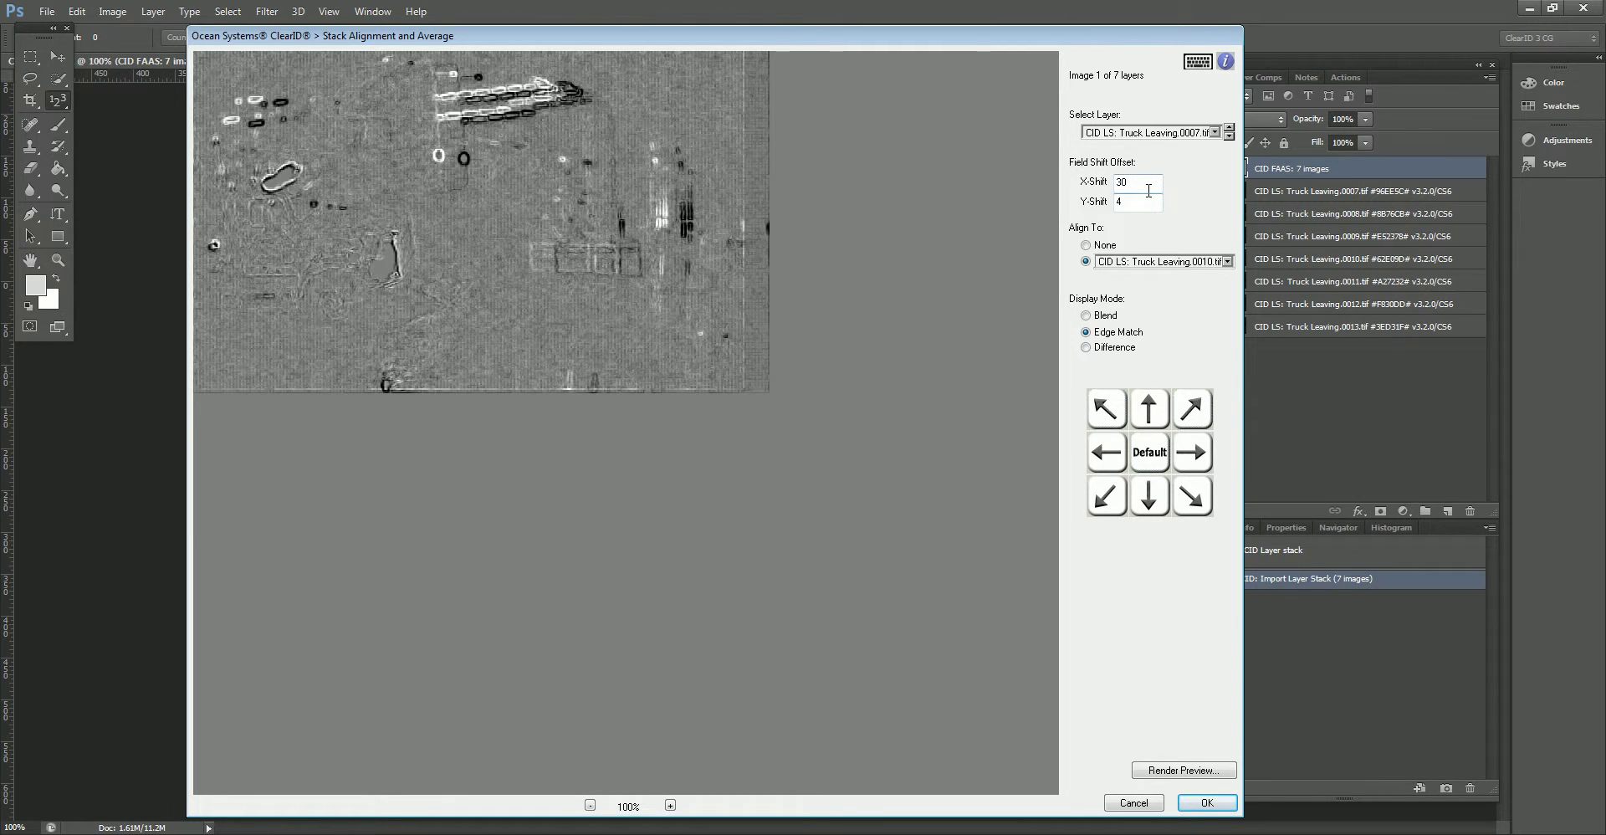
pyautogui.press('pagedown')
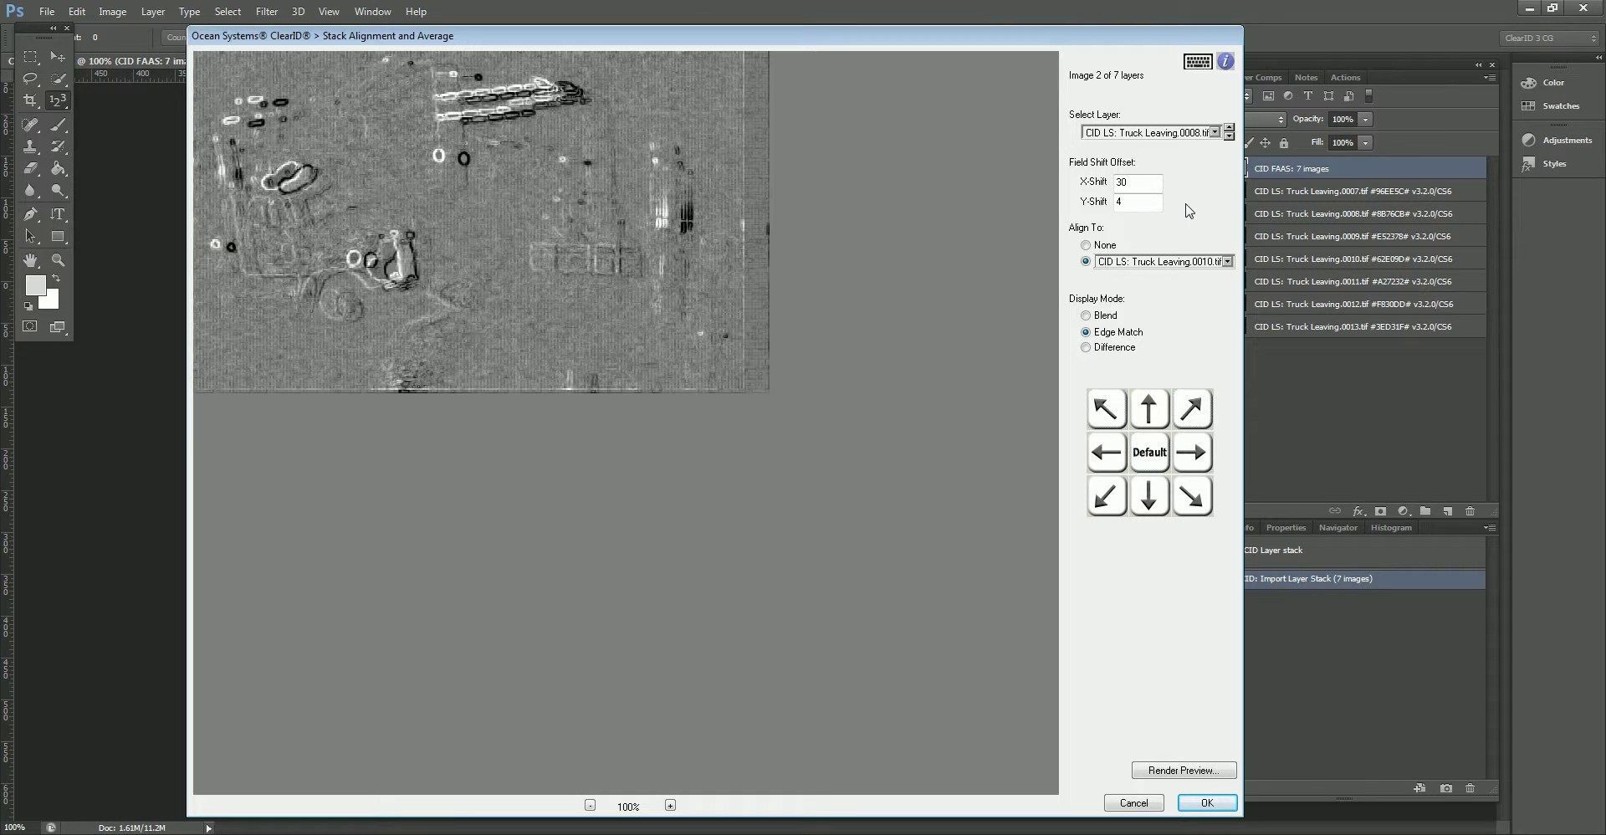
# Step: Shift frame 0008 to X 9, Y 2 and advance to frame 0009
pyautogui.press('Right')
pyautogui.press('Right')
pyautogui.press('Left')
pyautogui.press('Left')
pyautogui.press('Left')
pyautogui.press('Left')
pyautogui.press('Left')
pyautogui.press('Left')
pyautogui.press('Left')
pyautogui.press('Left')
pyautogui.press('Left')
pyautogui.press('Left')
pyautogui.press('Left')
pyautogui.press('Left')
pyautogui.press('Left')
pyautogui.press('Left')
pyautogui.press('Left')
pyautogui.press('Left')
pyautogui.press('Left')
pyautogui.press('Left')
pyautogui.press('Left')
pyautogui.press('Left')
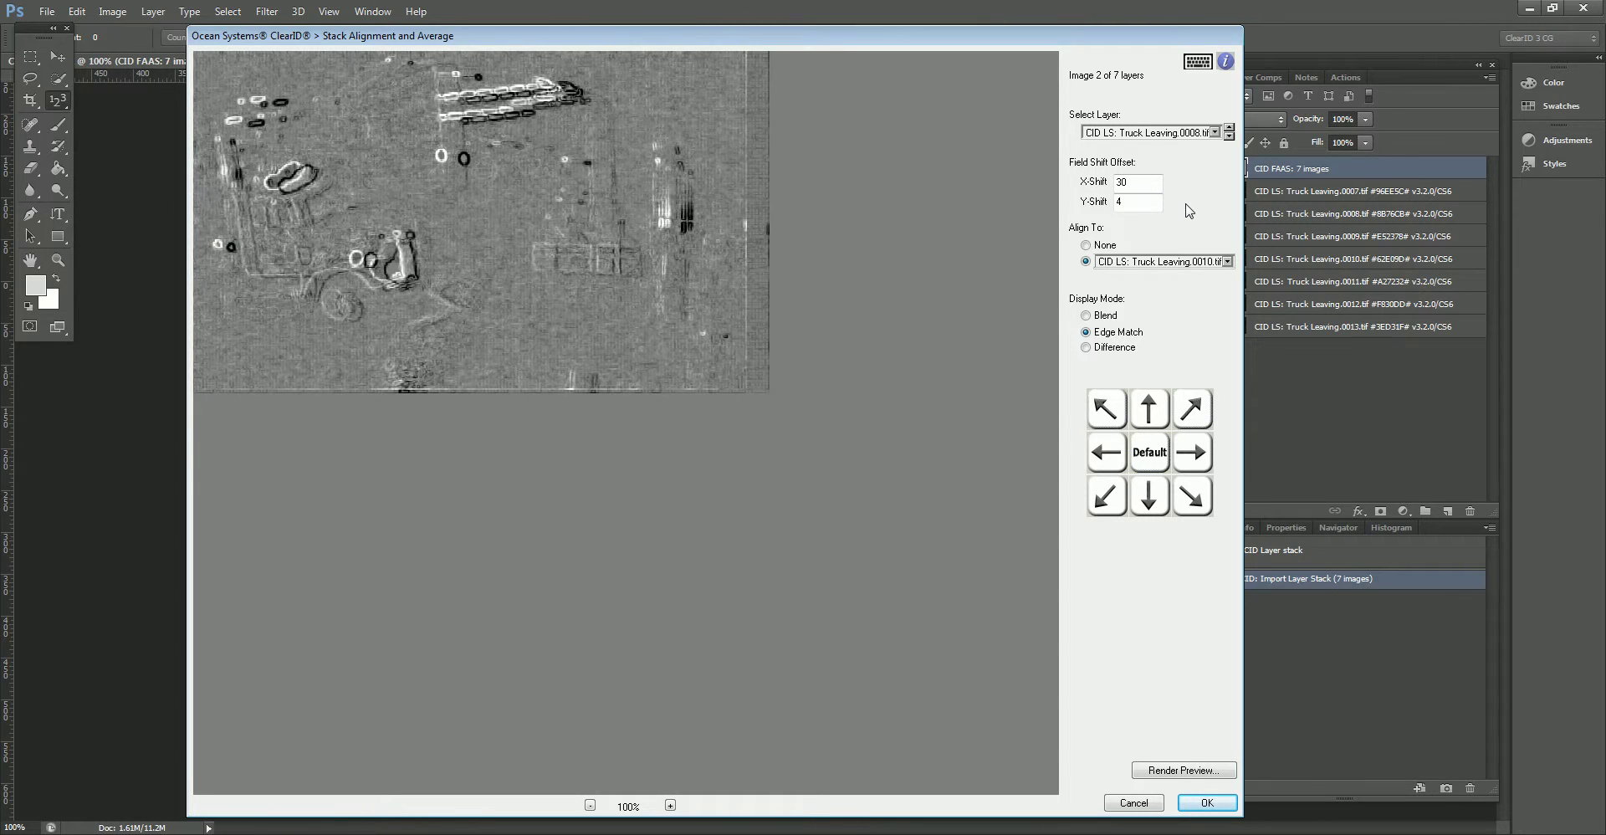
pyautogui.press('Up')
pyautogui.press('Up')
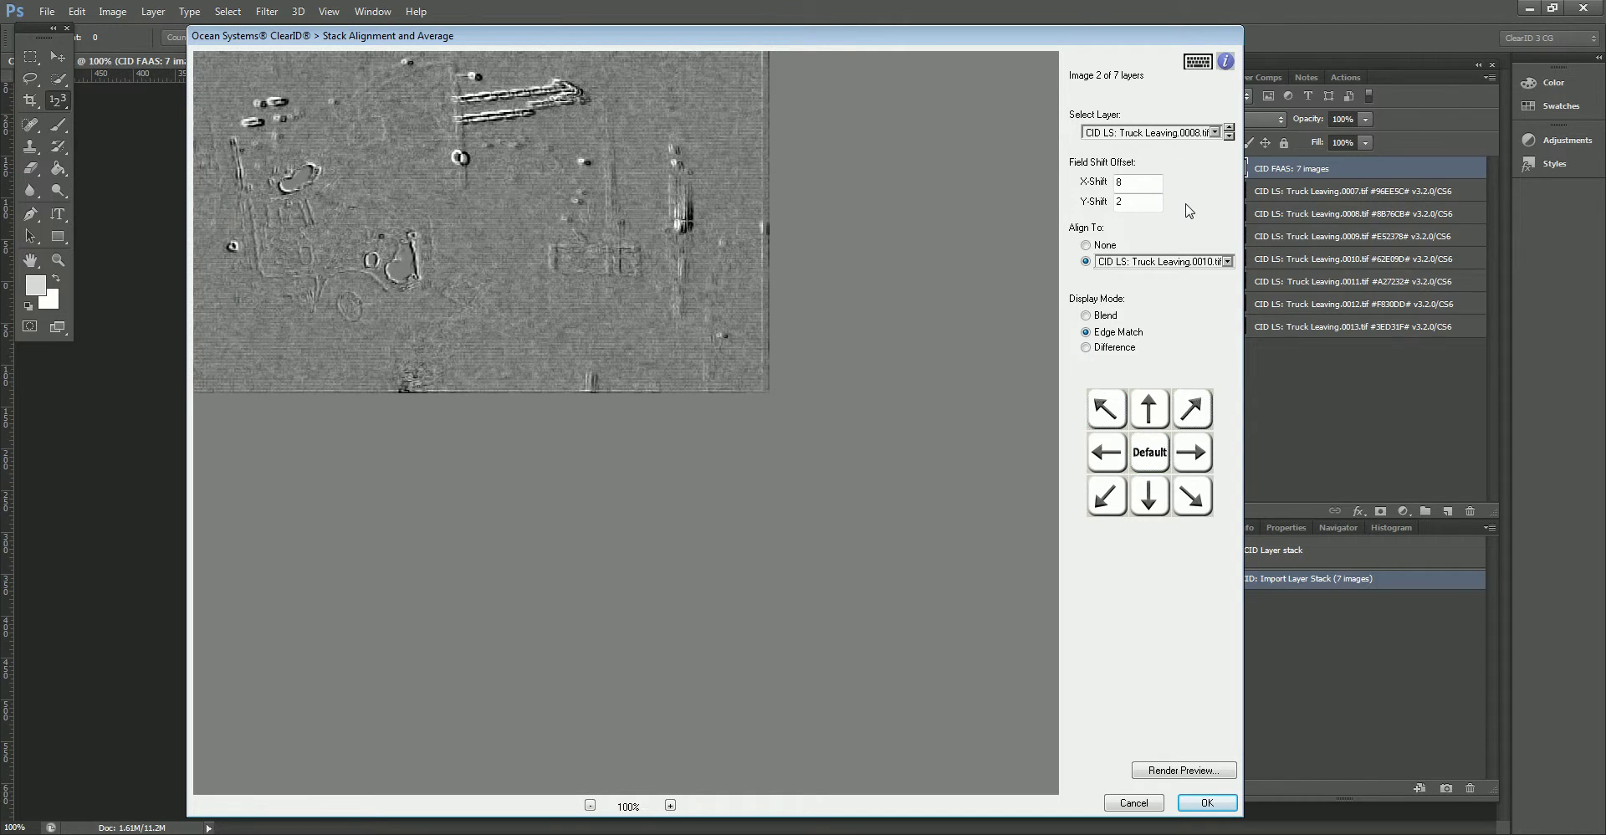
pyautogui.press('Right')
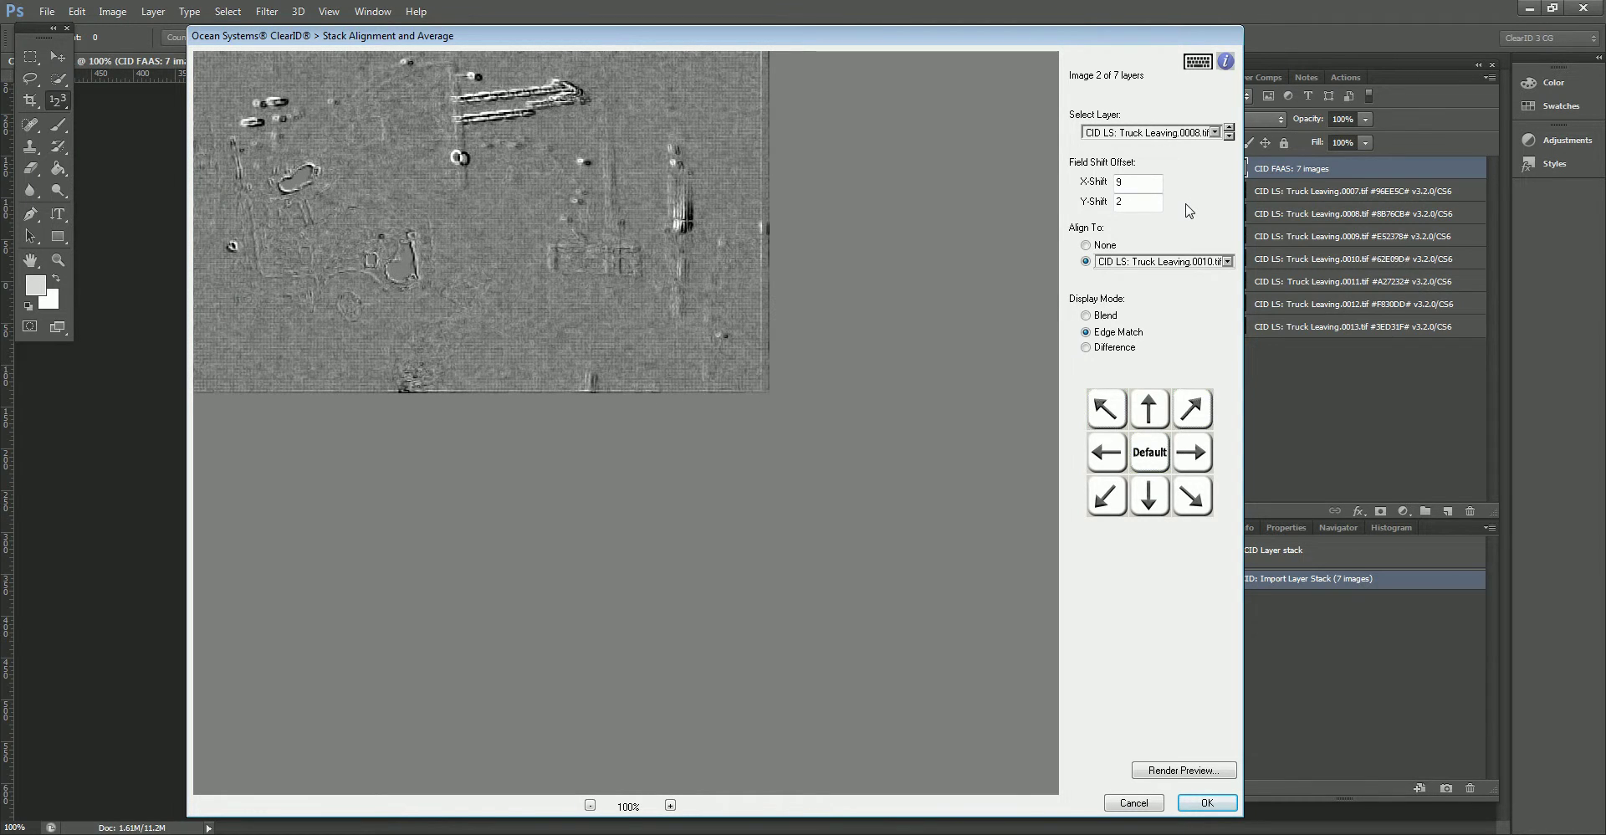
pyautogui.press('pagedown')
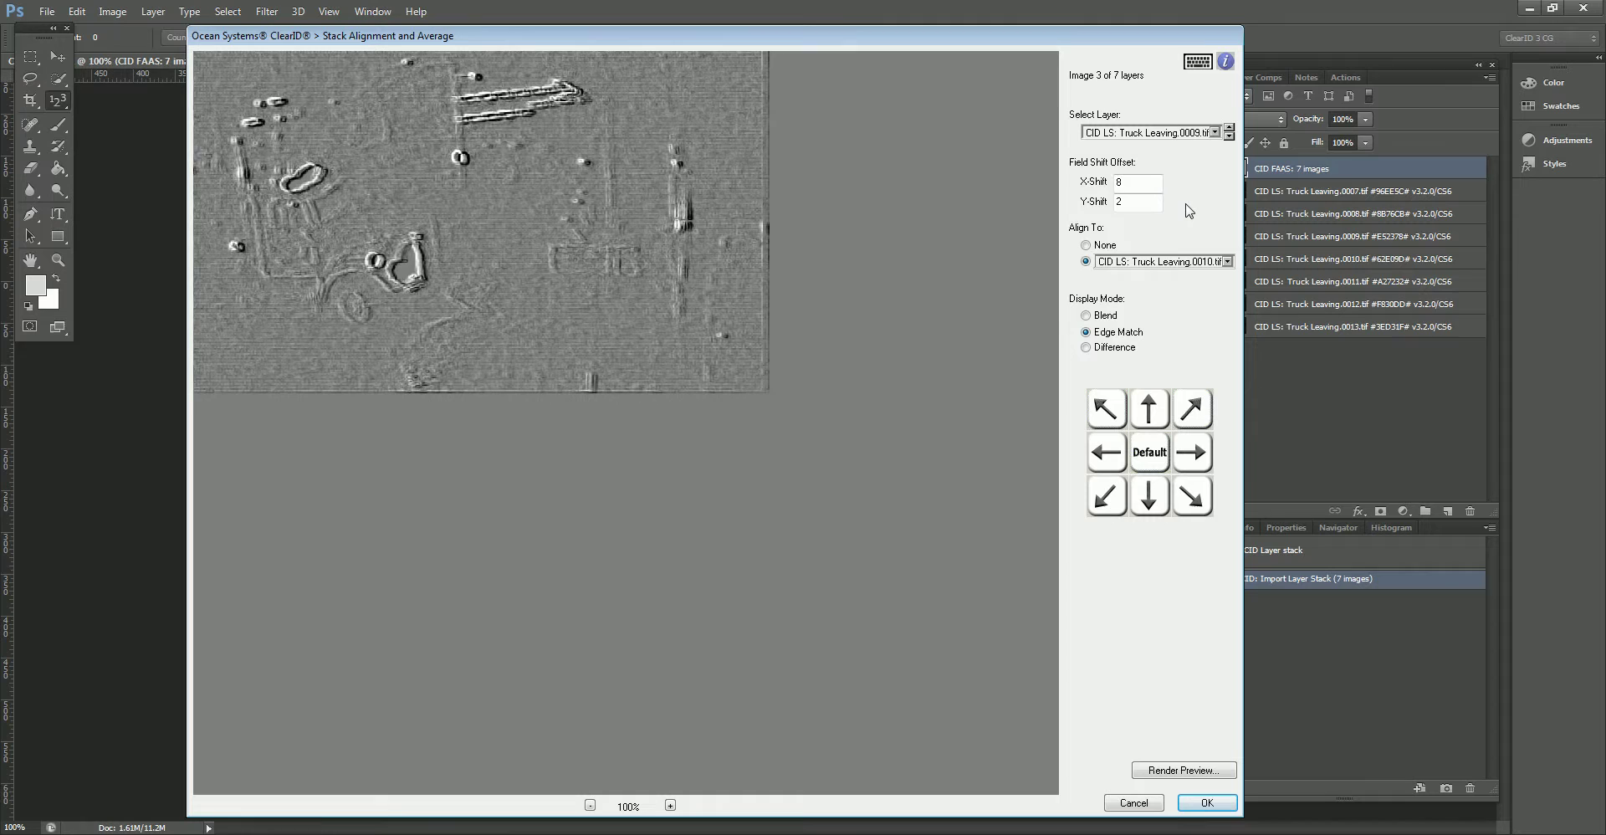
# Step: Return frame 0009 to zero shift, then offset frame 0011 to X -20, Y -2
pyautogui.press('Left')
pyautogui.press('Left')
pyautogui.press('Left')
pyautogui.press('Left')
pyautogui.press('Left')
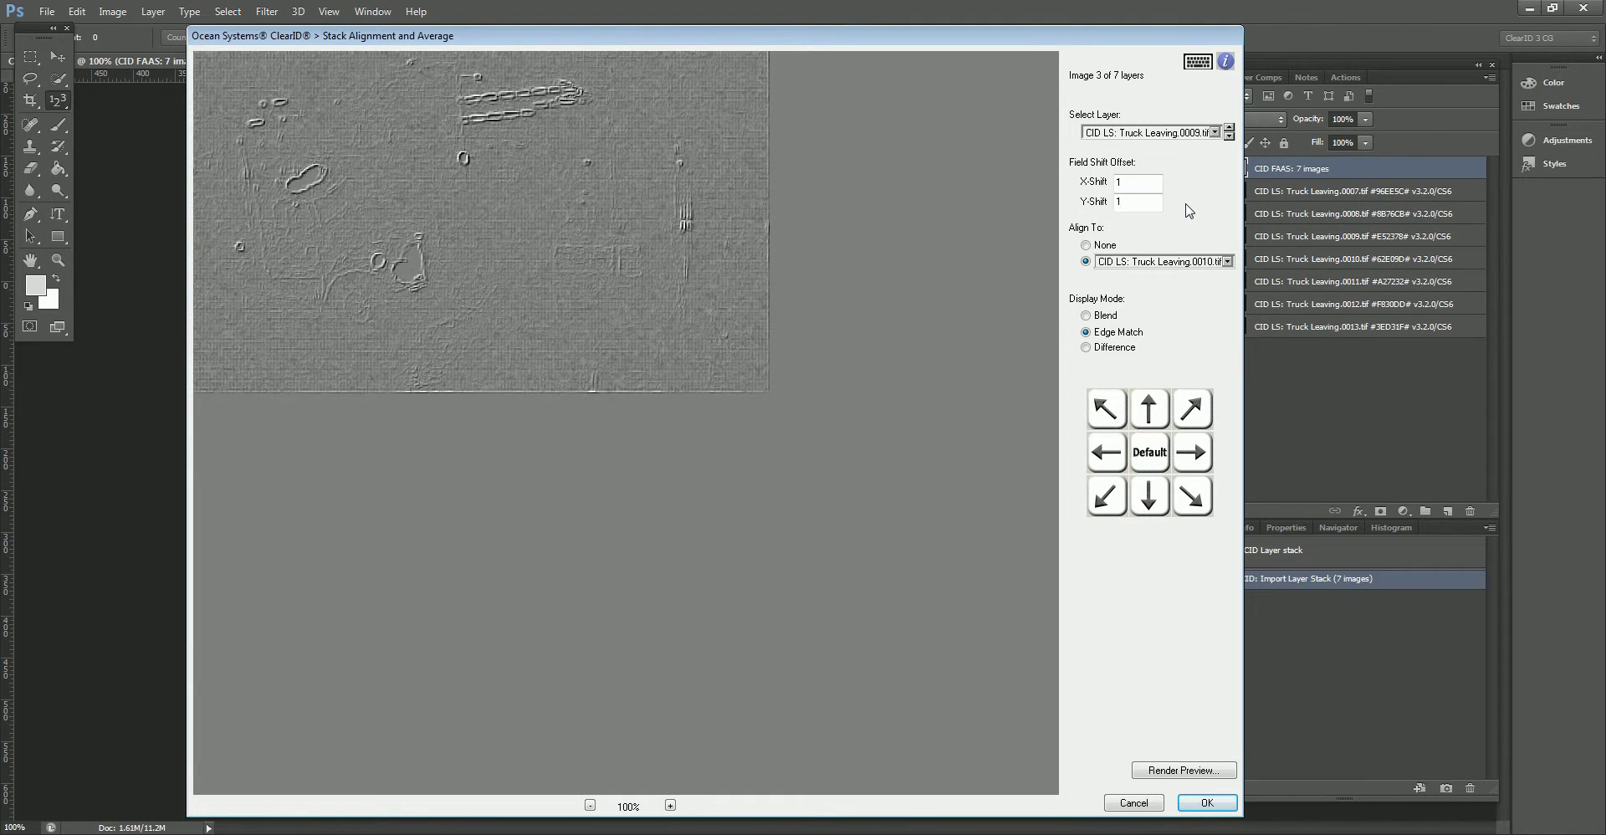
pyautogui.press('Up')
pyautogui.press('Up')
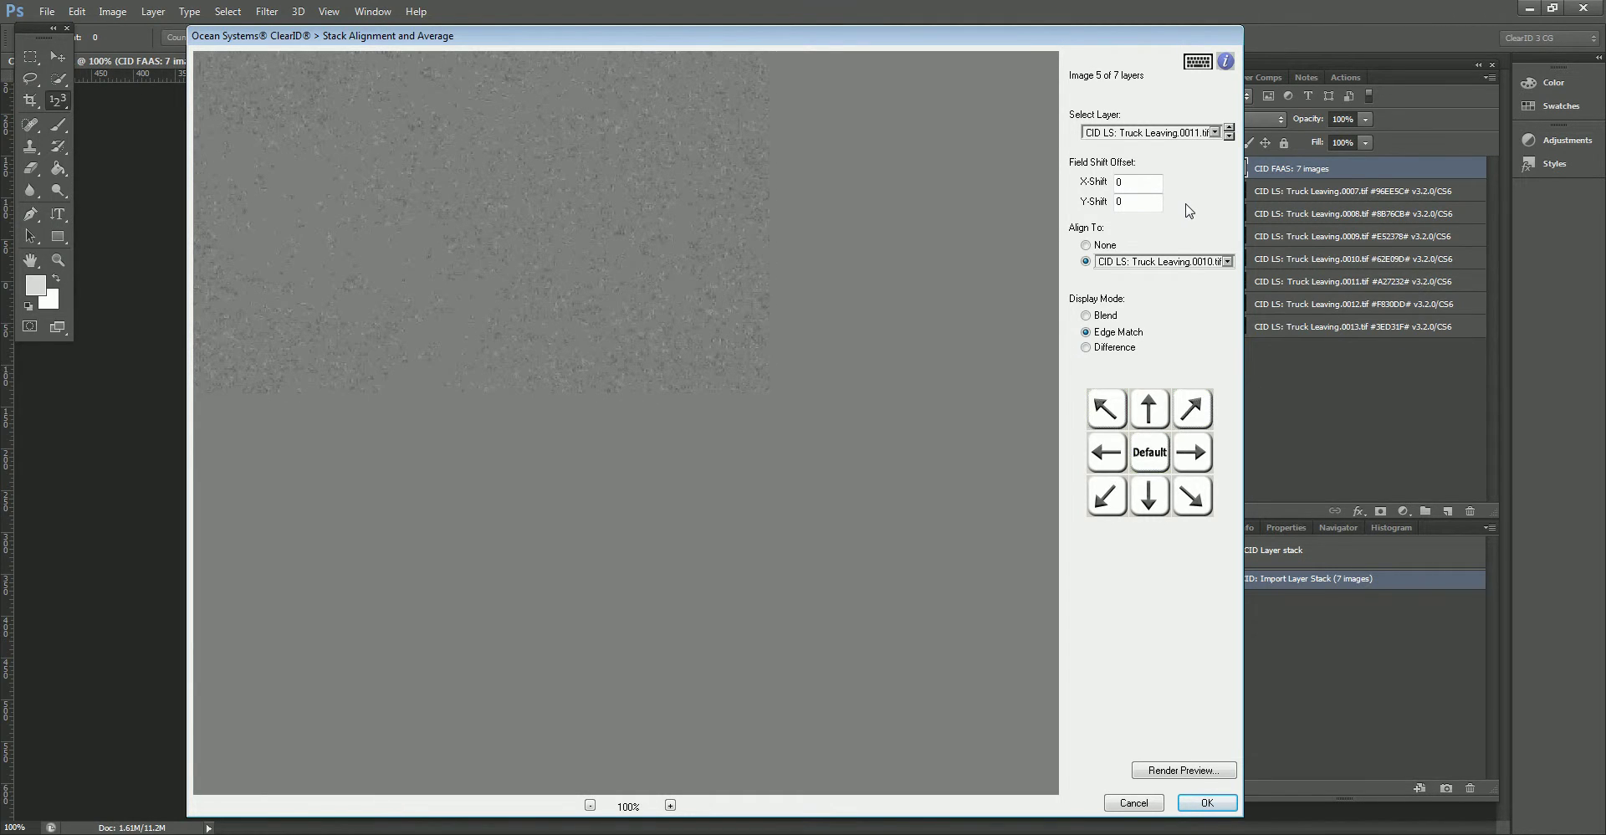
pyautogui.press('Left')
pyautogui.press('Left')
pyautogui.press('Left')
pyautogui.press('Left')
pyautogui.press('Left')
pyautogui.press('Left')
pyautogui.press('Left')
pyautogui.press('Left')
pyautogui.press('Left')
pyautogui.press('Left')
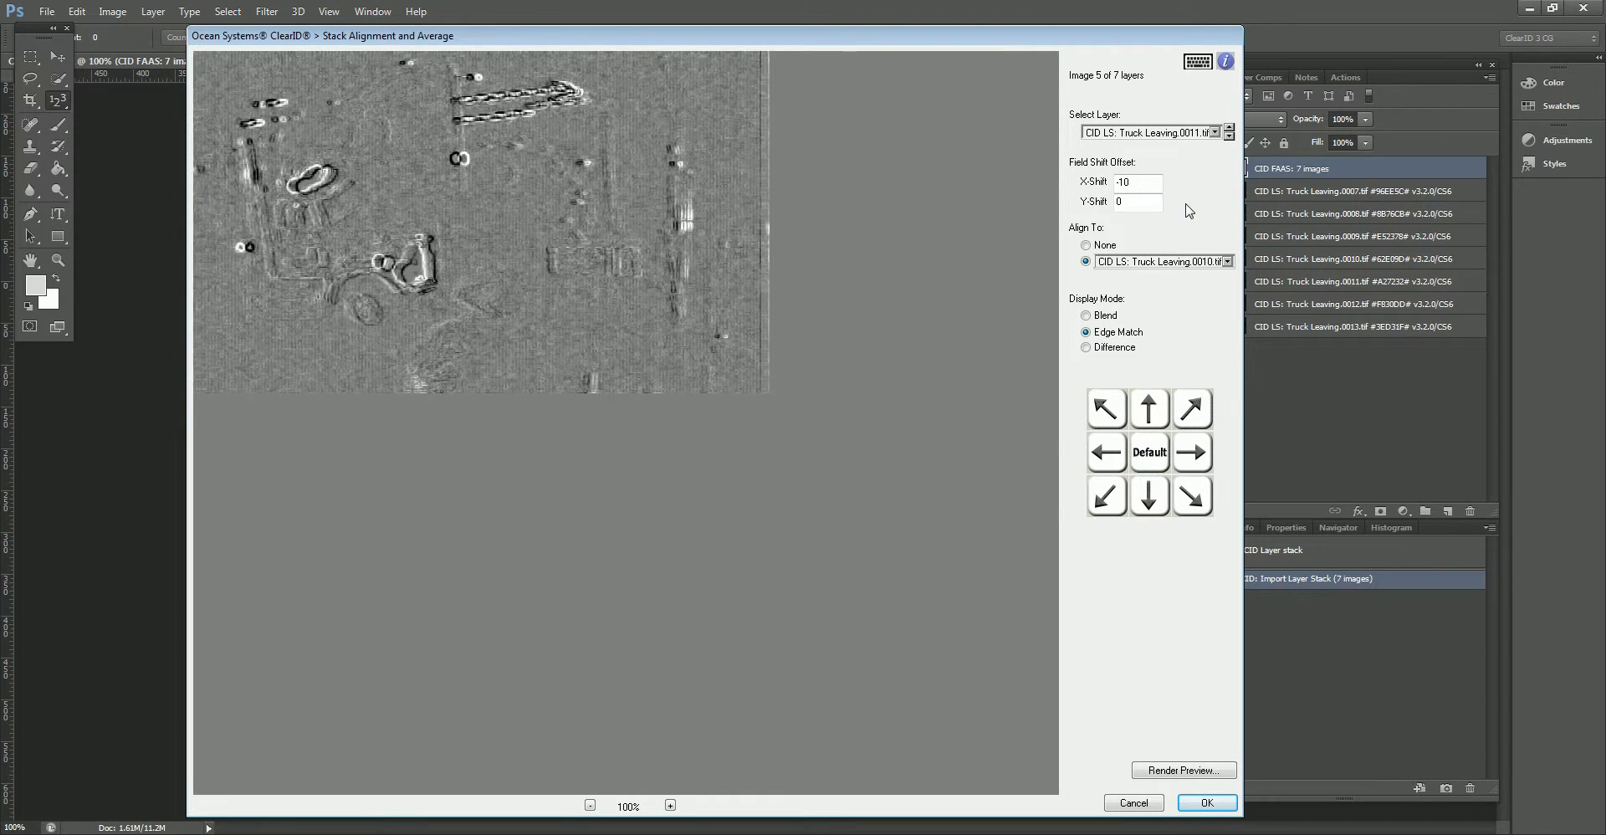
pyautogui.press('Left')
pyautogui.press('Left')
pyautogui.press('Left')
pyautogui.press('Left')
pyautogui.press('Left')
pyautogui.press('Left')
pyautogui.press('Left')
pyautogui.press('Left')
pyautogui.press('Left')
pyautogui.press('Up')
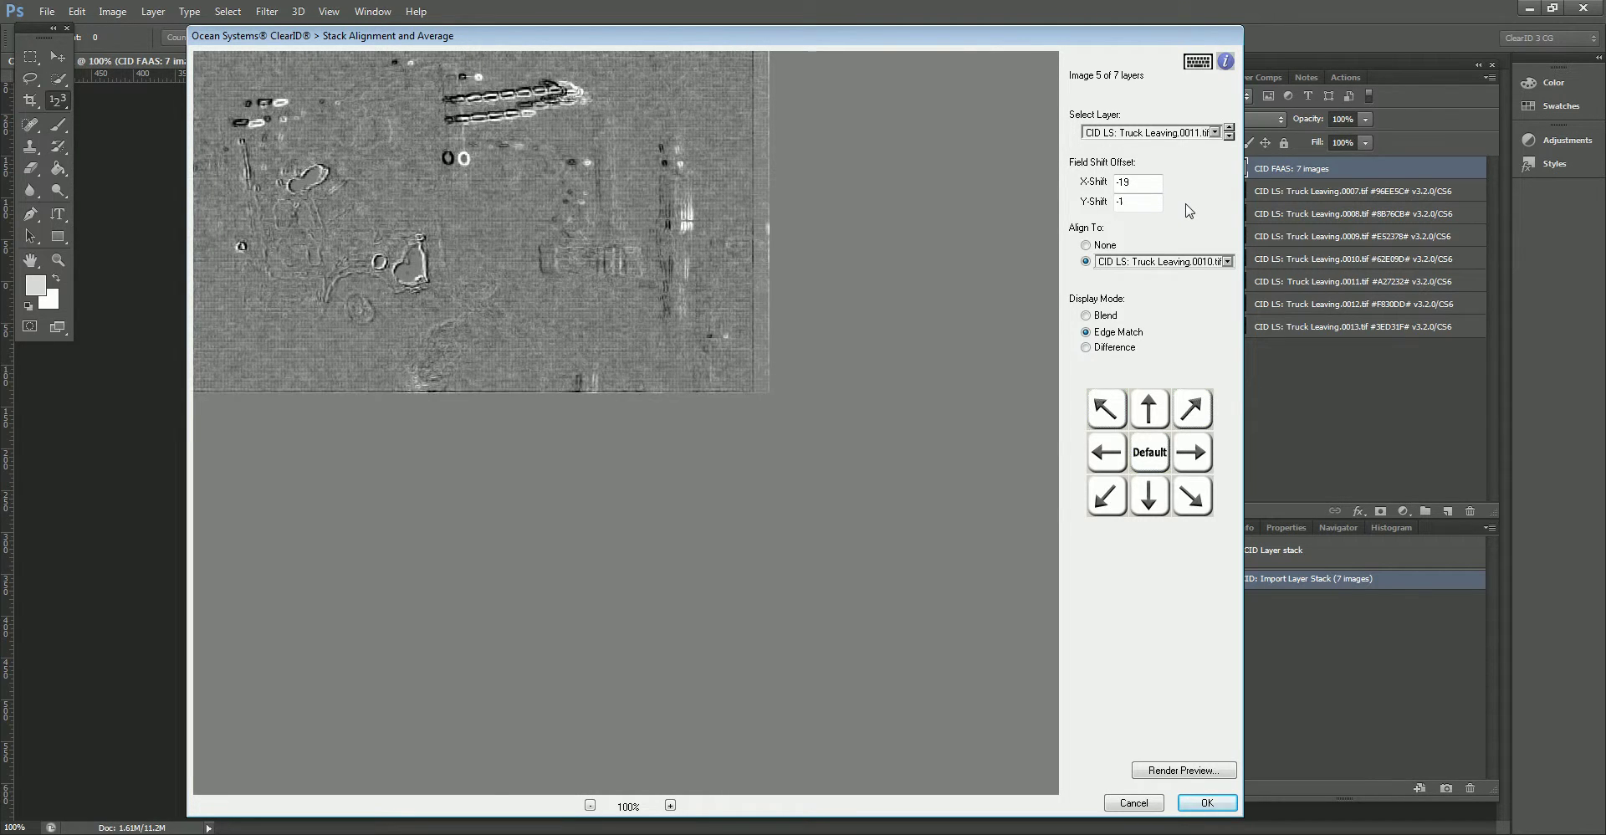
pyautogui.press('Left')
pyautogui.press('Up')
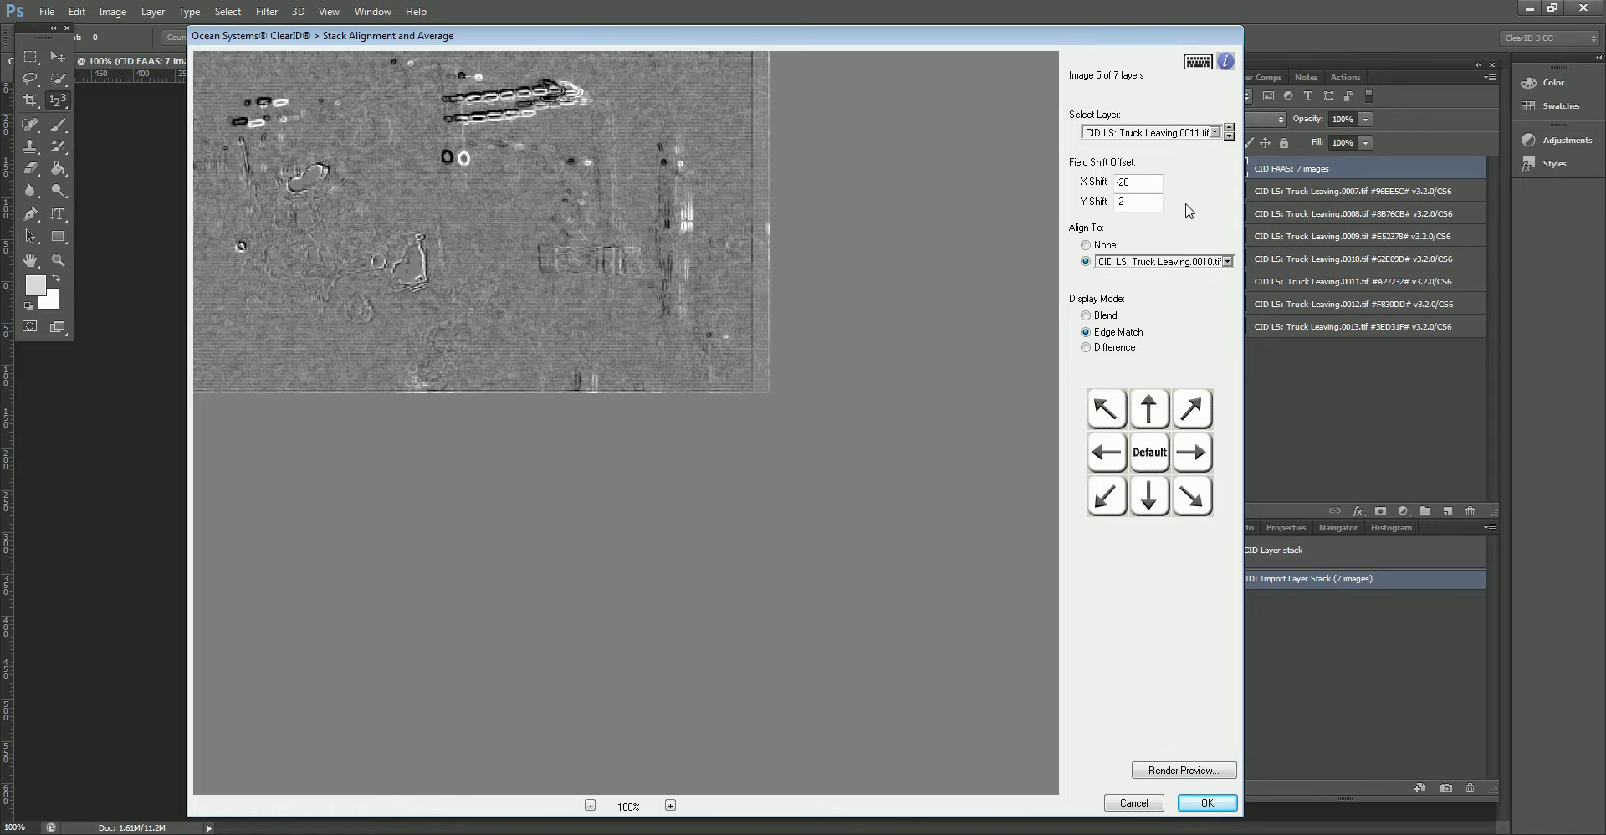
# Step: Align frame 0012 with an X-Shift of -32 and a Y-Shift of -3
pyautogui.press('Down')
pyautogui.press('Left')
pyautogui.press('Left')
pyautogui.press('Left')
pyautogui.press('Left')
pyautogui.press('Left')
pyautogui.press('Left')
pyautogui.press('Left')
pyautogui.press('Left')
pyautogui.press('Left')
pyautogui.press('Left')
pyautogui.press('Left')
pyautogui.press('Left')
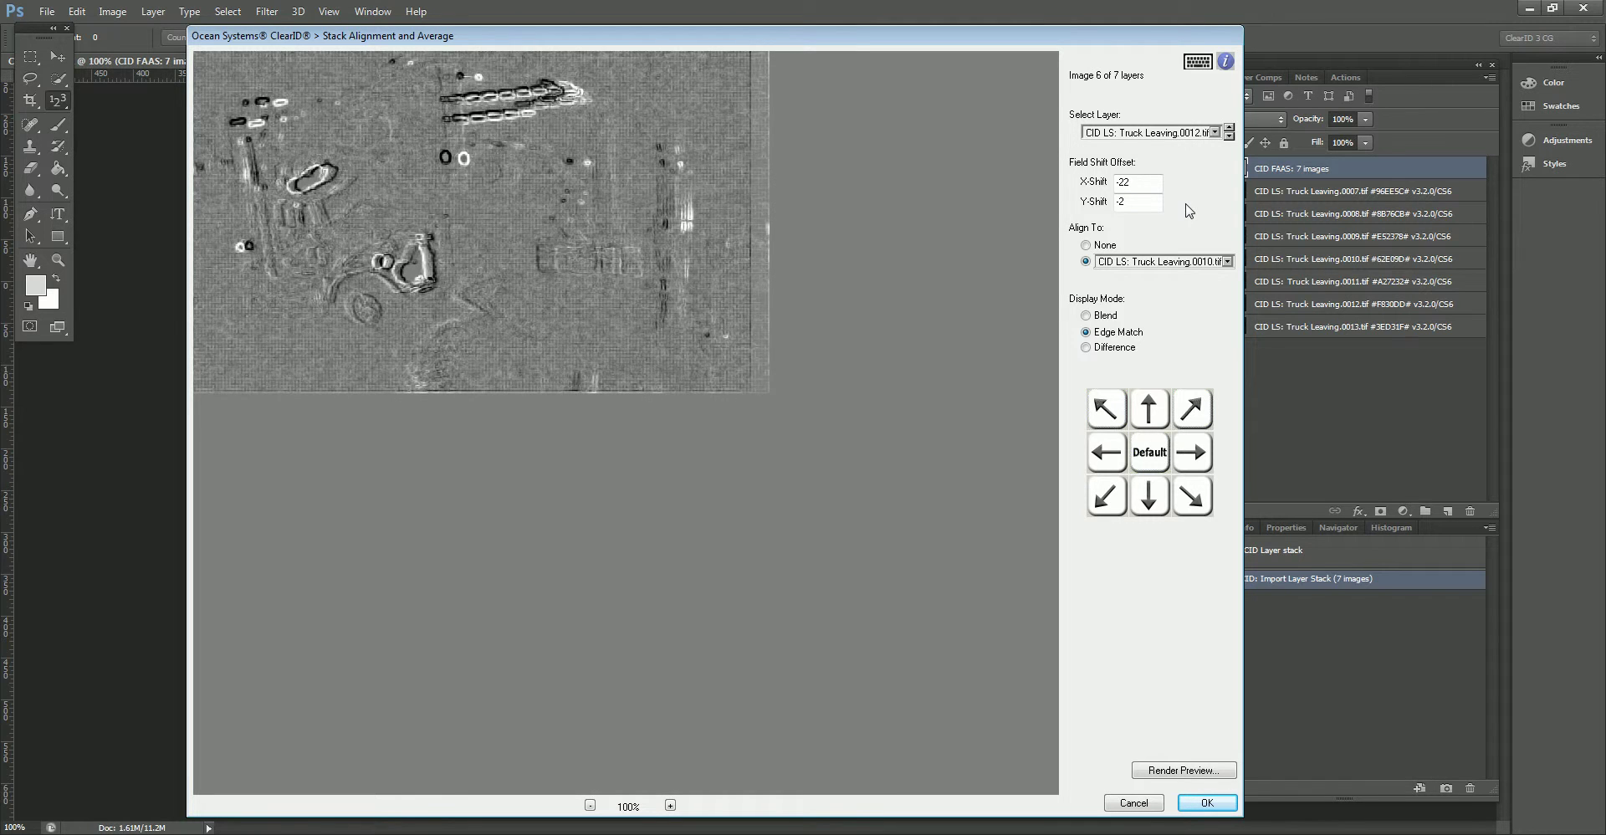
pyautogui.press('Up')
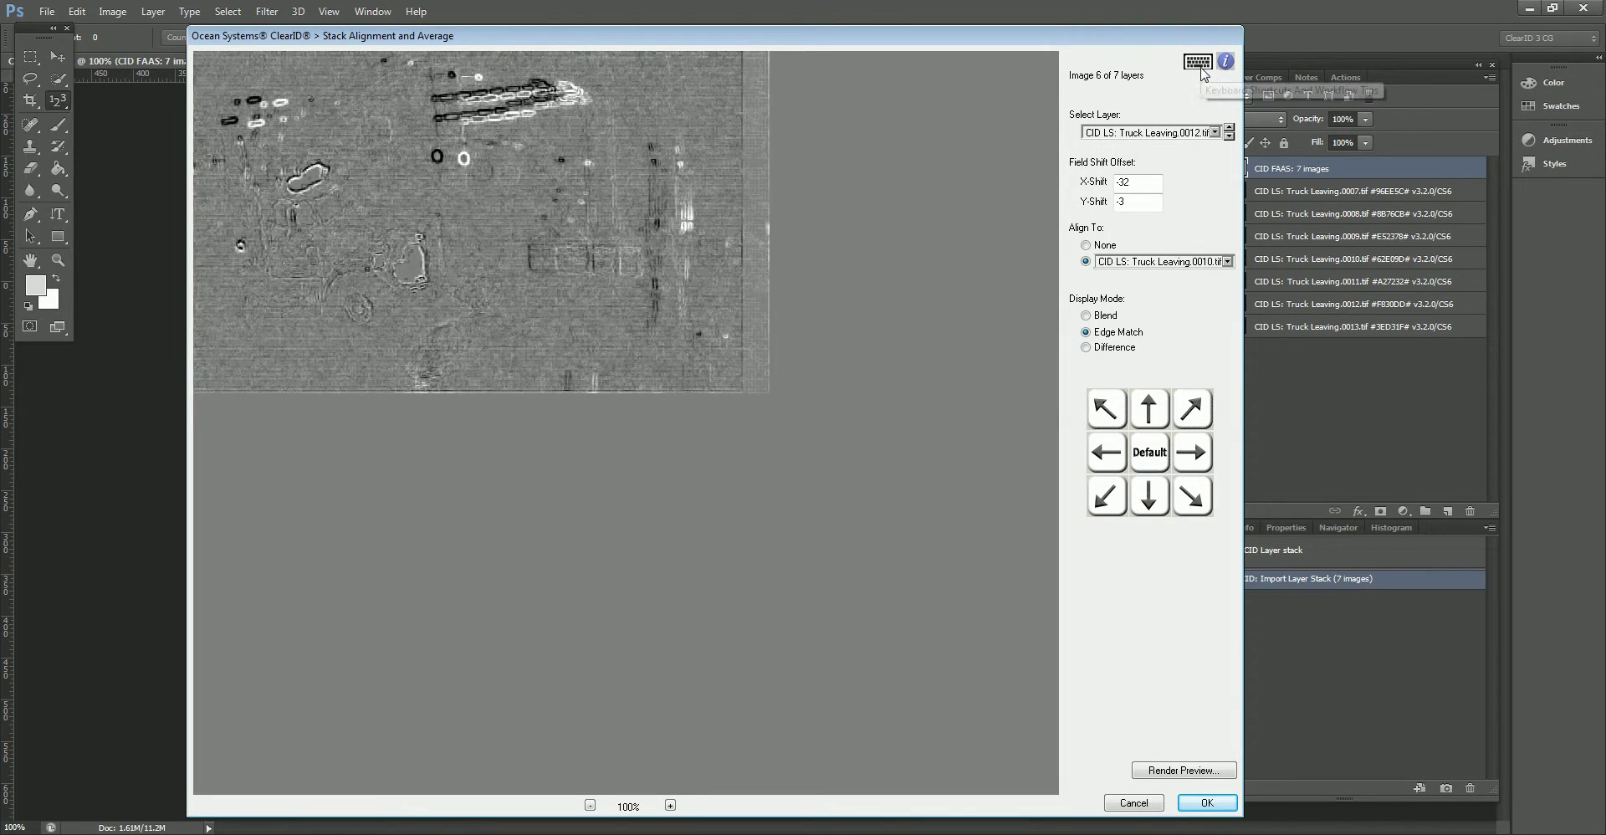
# Step: Move on to frame 0013 and set its X-Shift to -37
pyautogui.click(1229, 136)
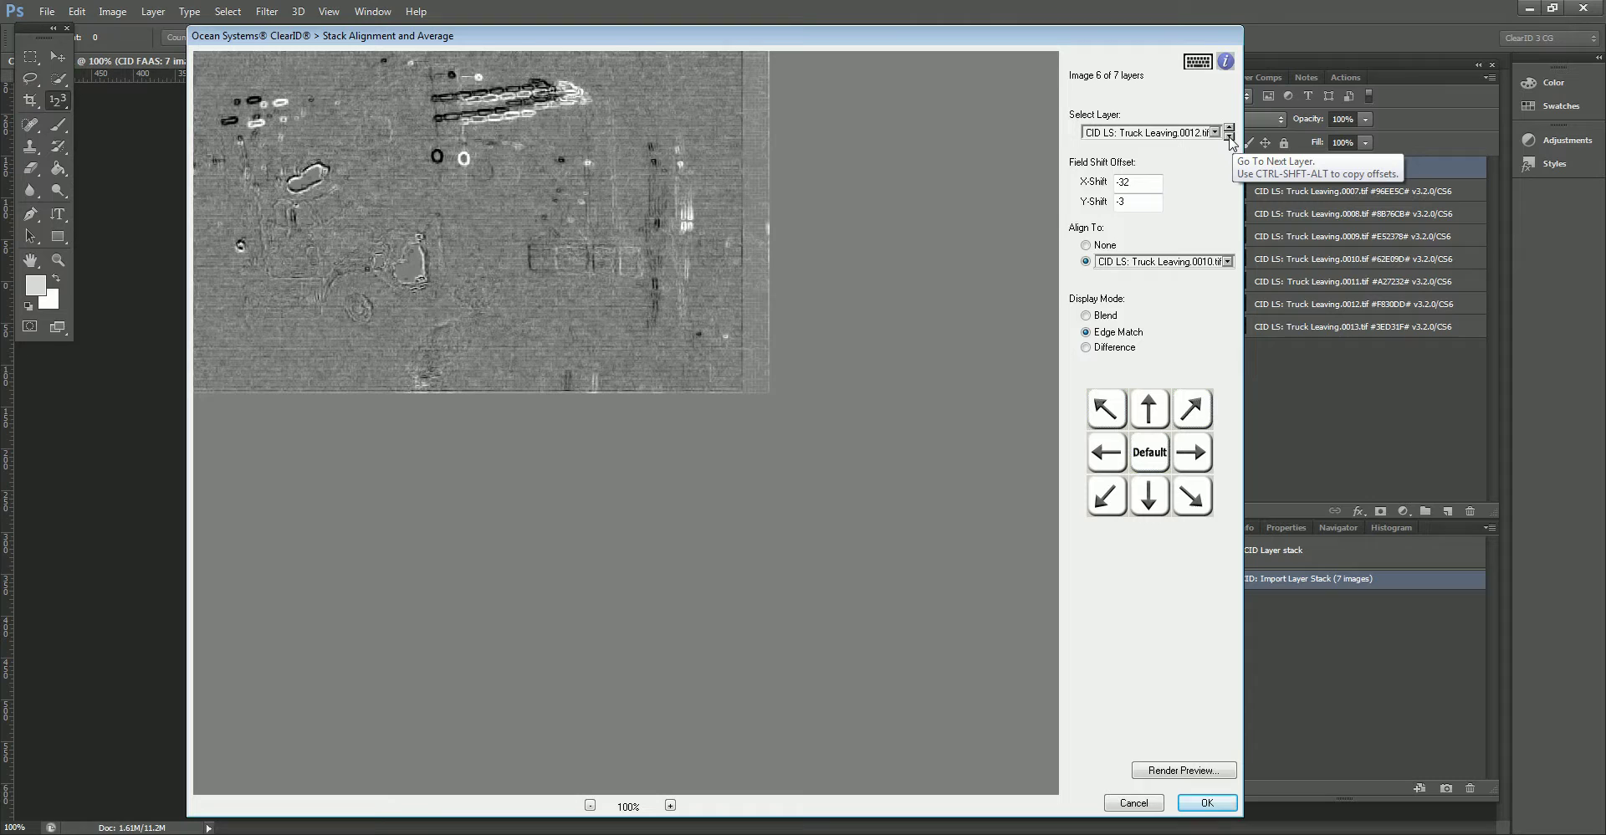
pyautogui.click(1229, 136)
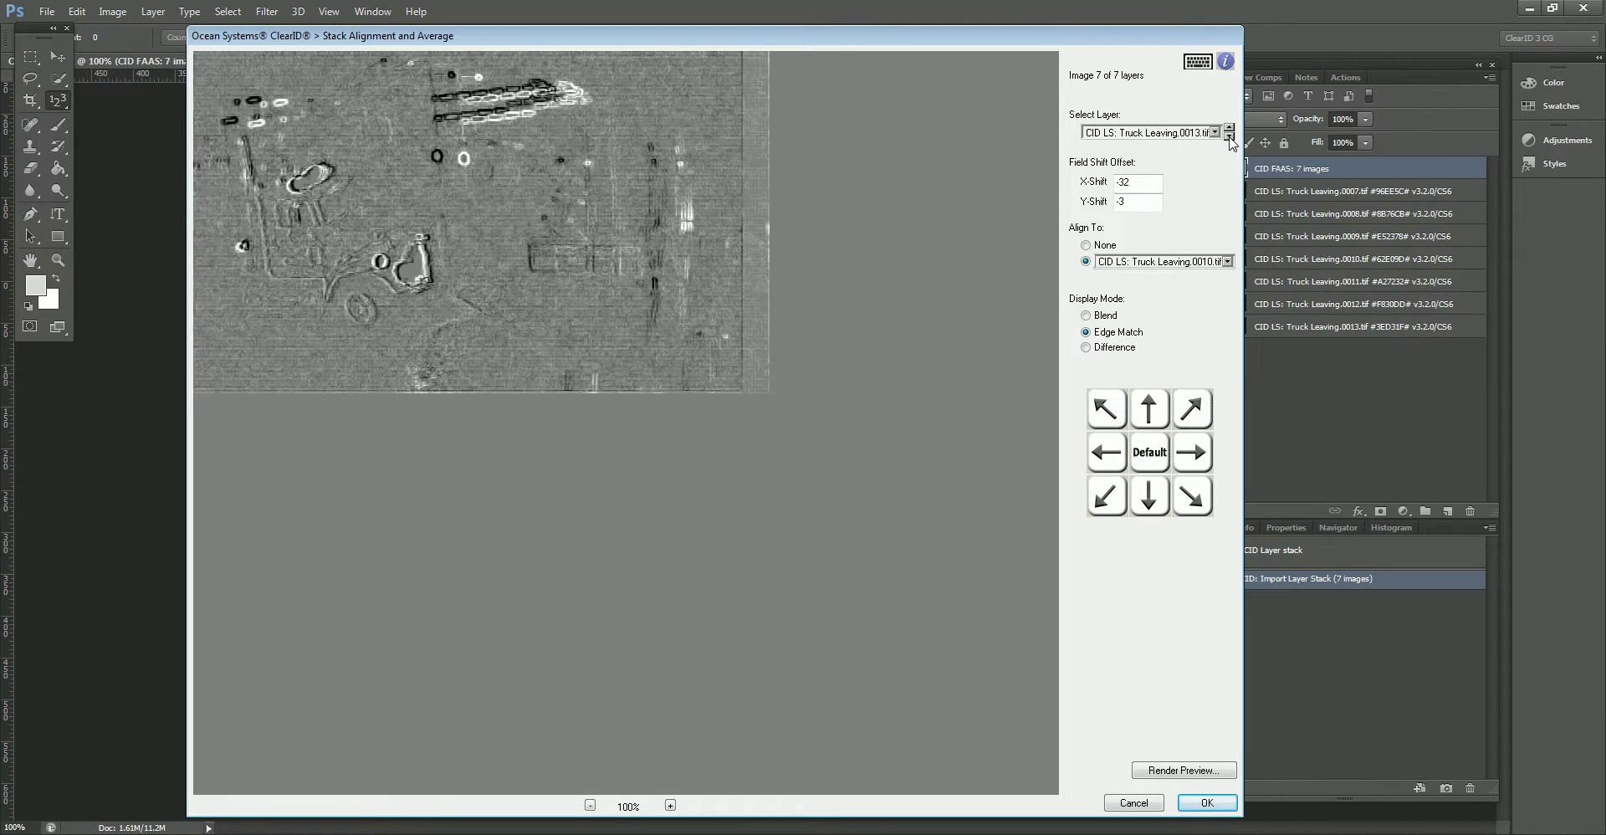
pyautogui.press('Left')
pyautogui.press('Left')
pyautogui.press('Left')
pyautogui.press('Left')
pyautogui.press('Left')
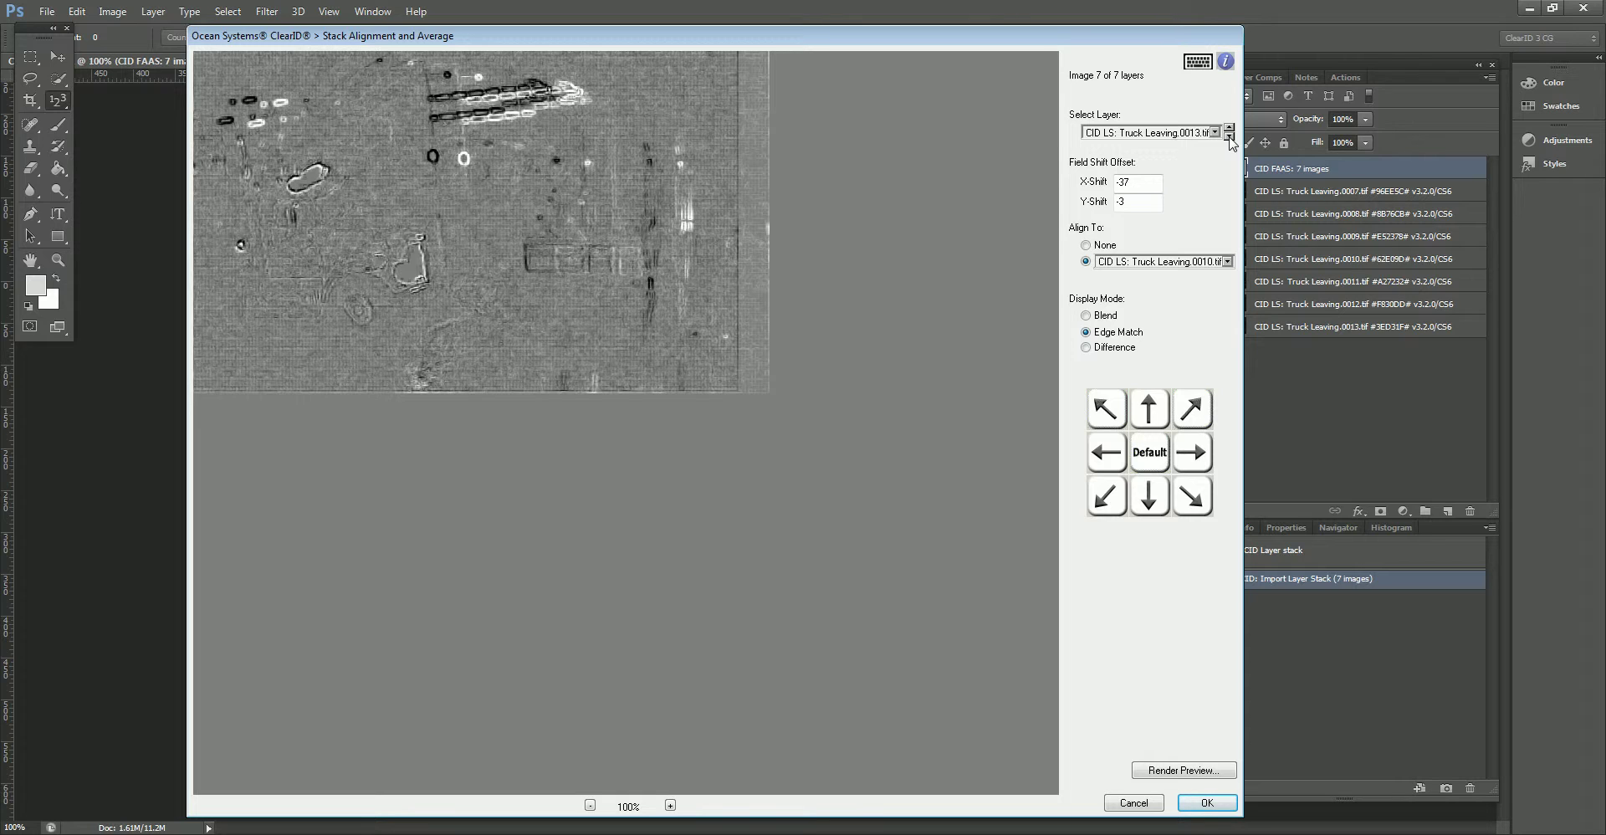
# Step: Check all seven frames' saved offsets, then return to frame 0007, keeping its 30, 4 shift
pyautogui.click(1184, 134)
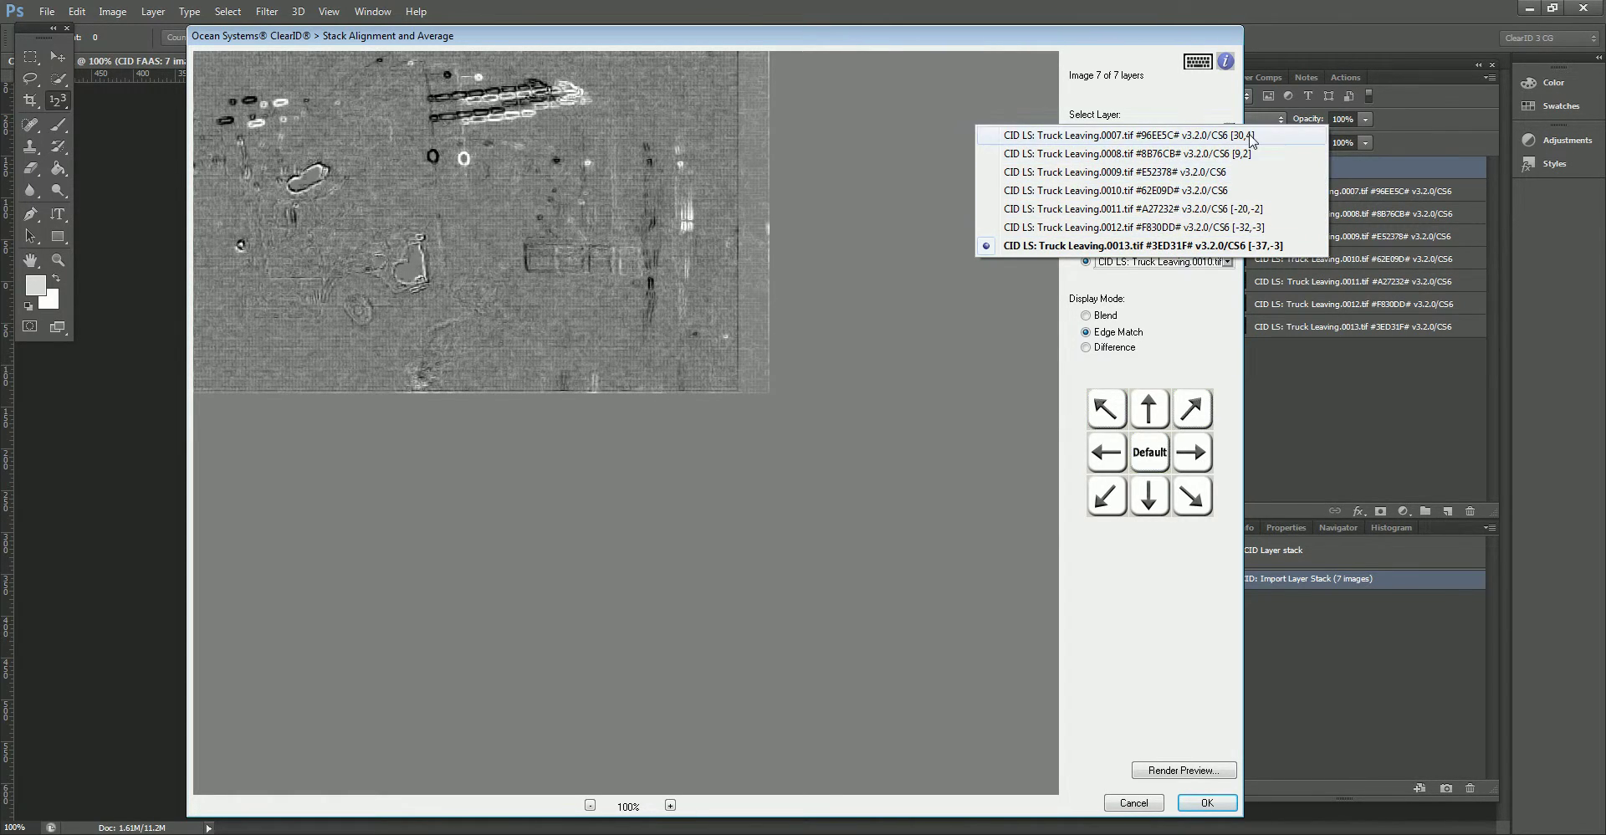
pyautogui.click(1150, 102)
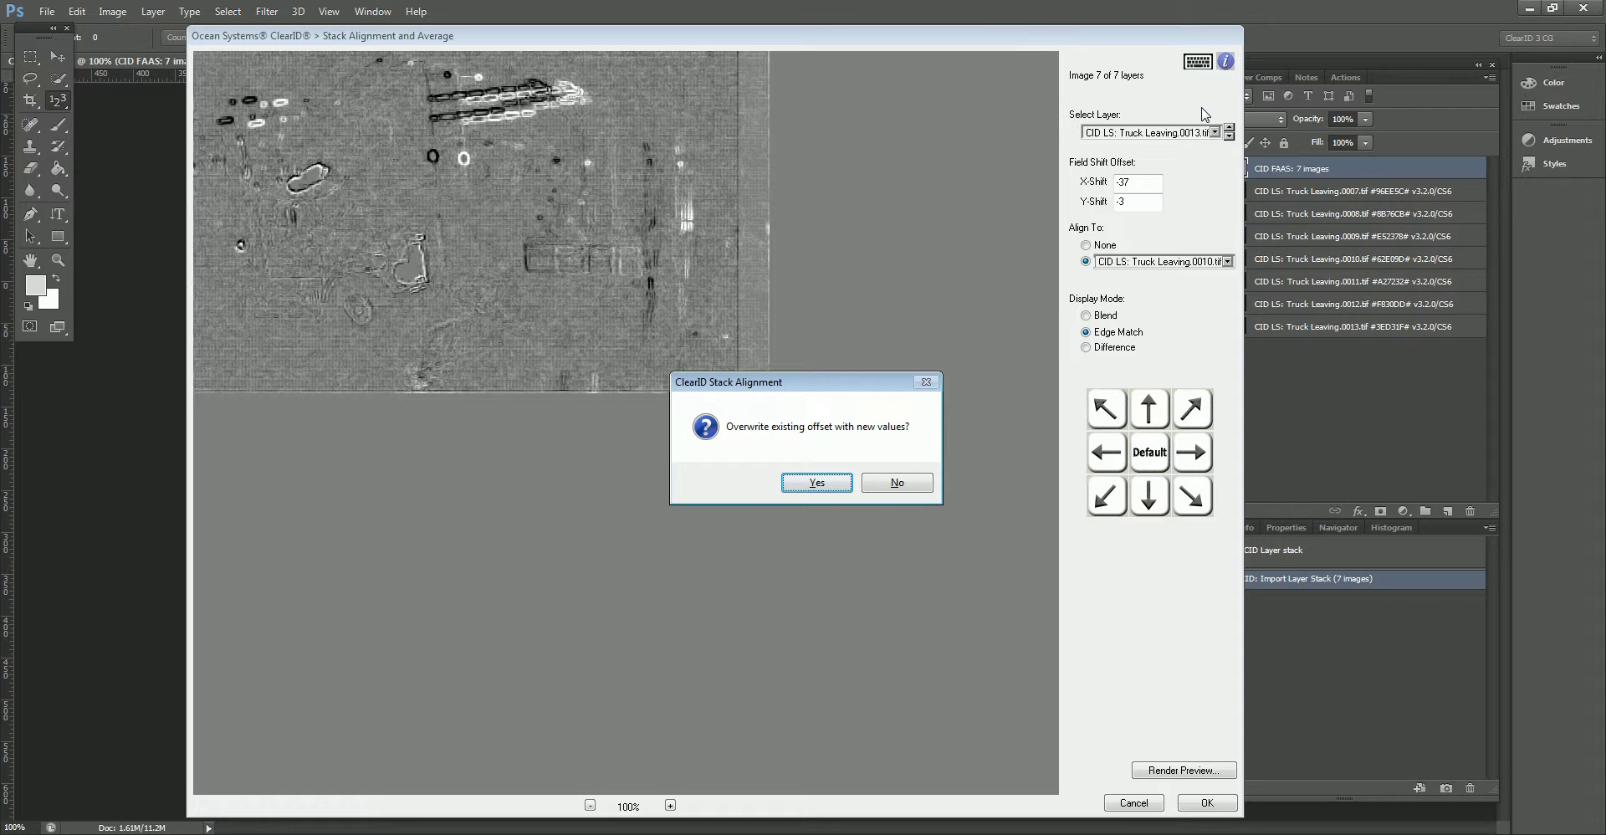
pyautogui.click(897, 483)
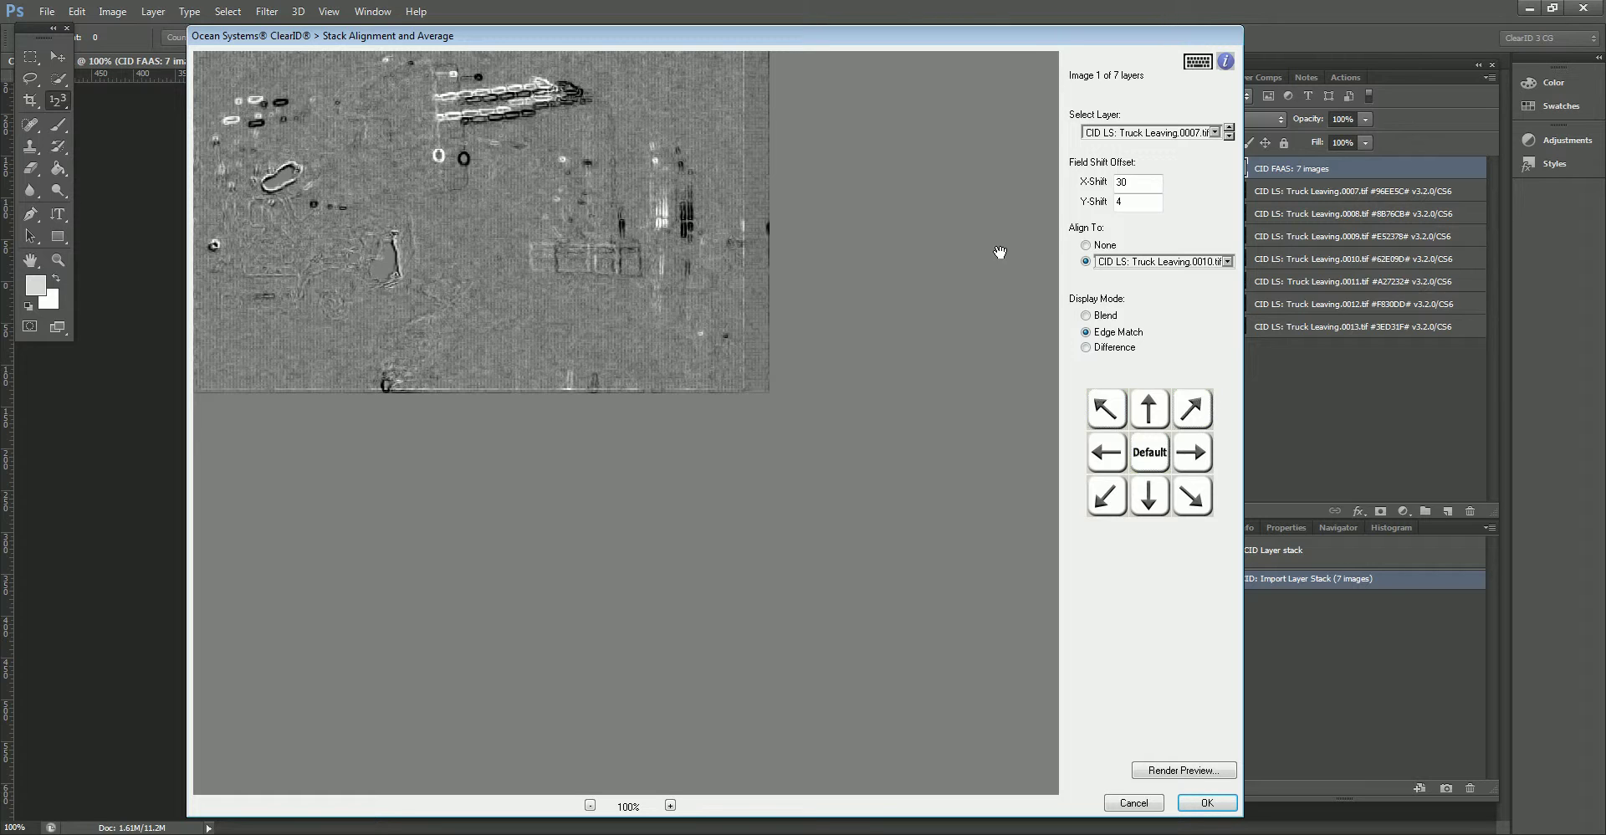
# Step: Cycle through frames 0008, 0009, 0011 and 0007, nudging a frame one pixel left
pyautogui.press('pagedown')
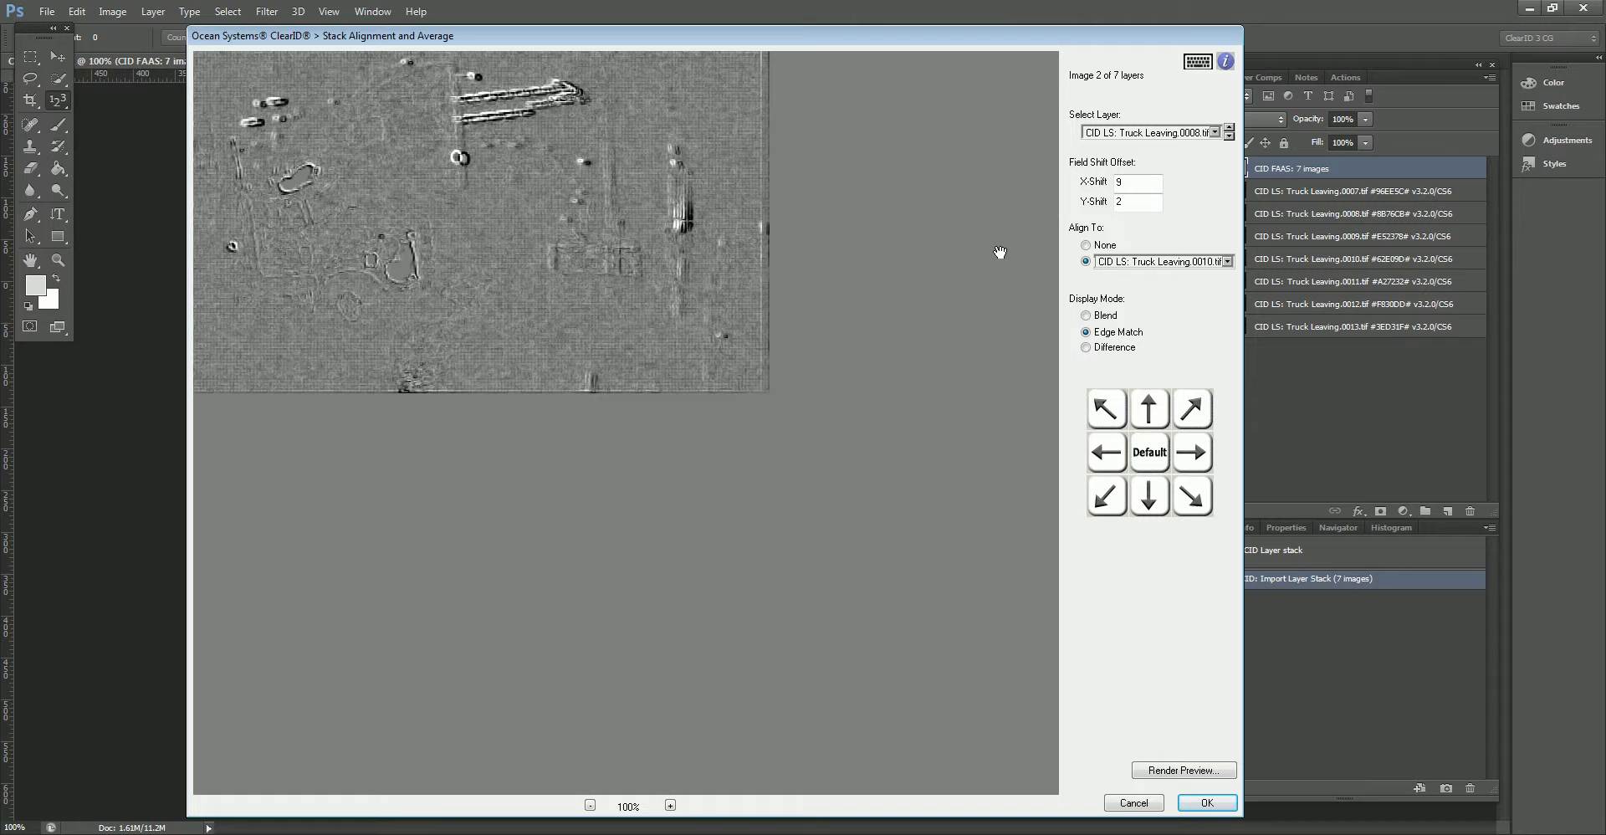
pyautogui.press('pagedown')
pyautogui.press('pagedown')
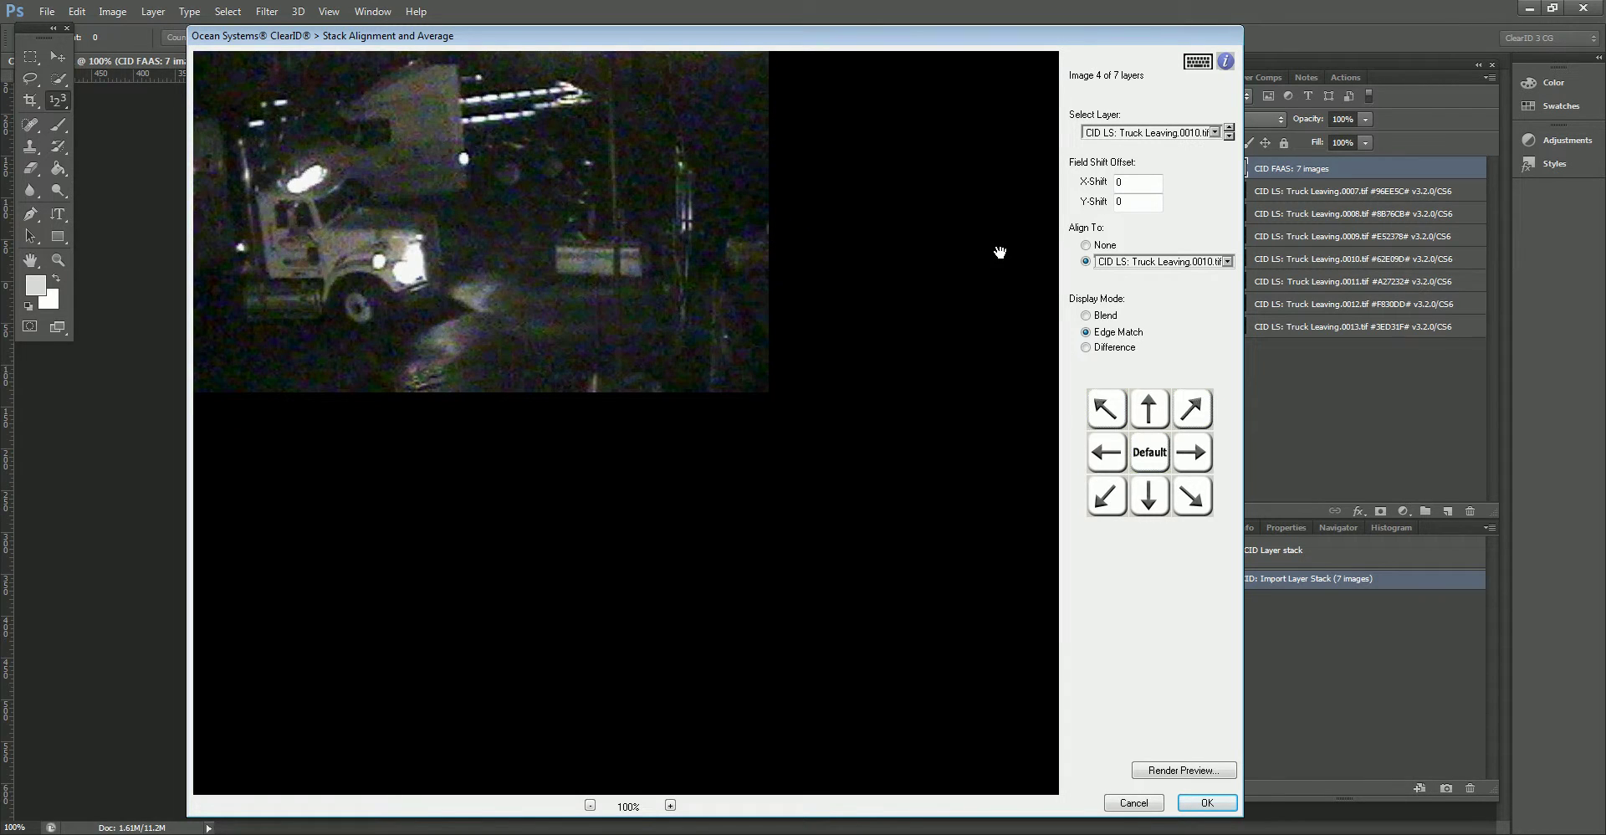
pyautogui.press('pagedown')
pyautogui.press('pagedown')
pyautogui.press('pagedown')
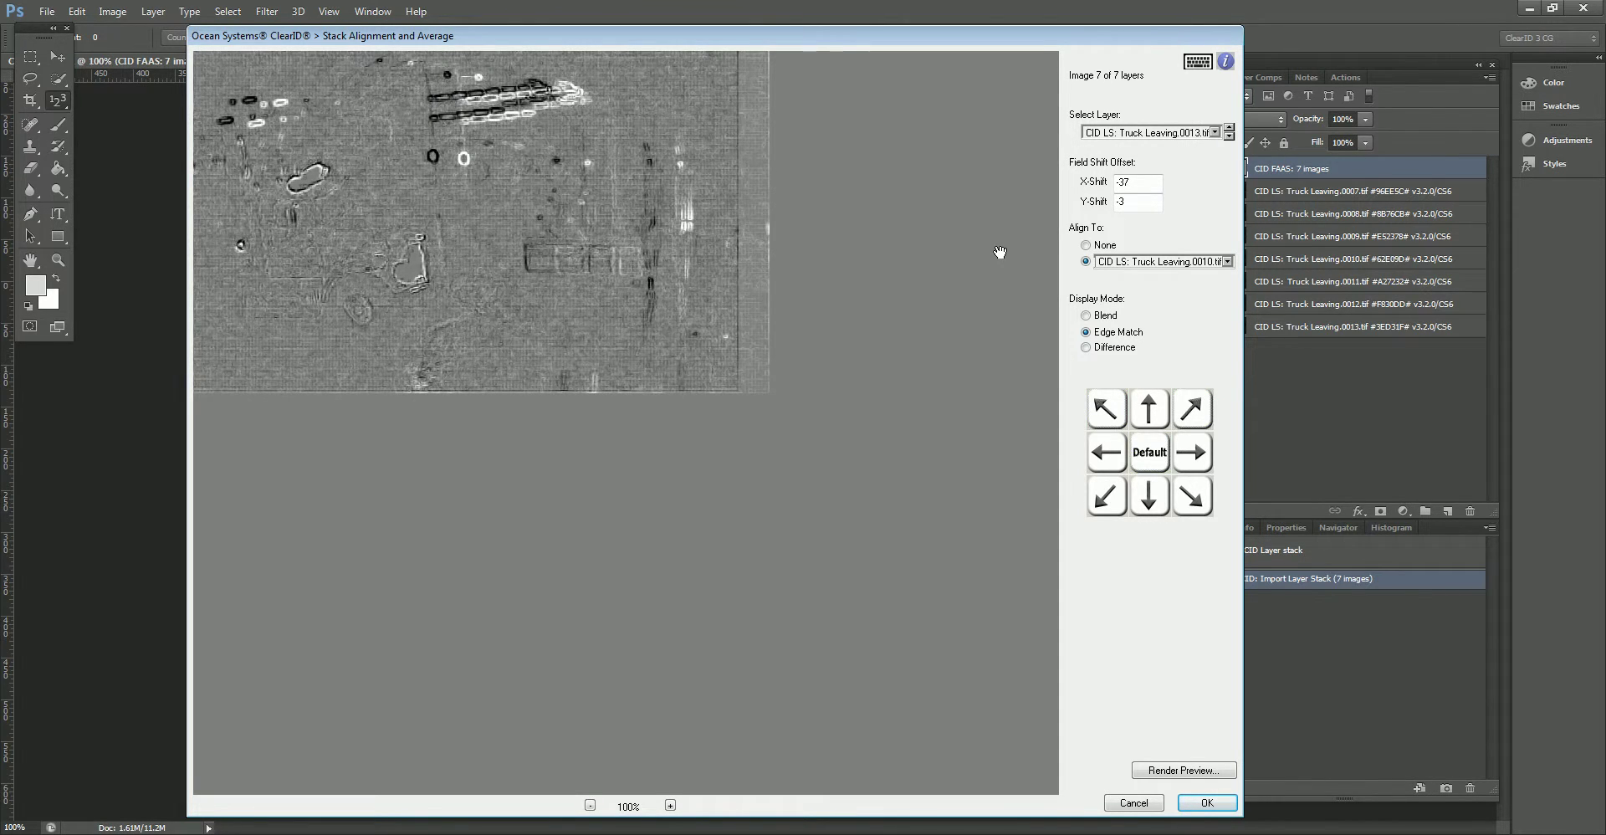
pyautogui.press('pagedown')
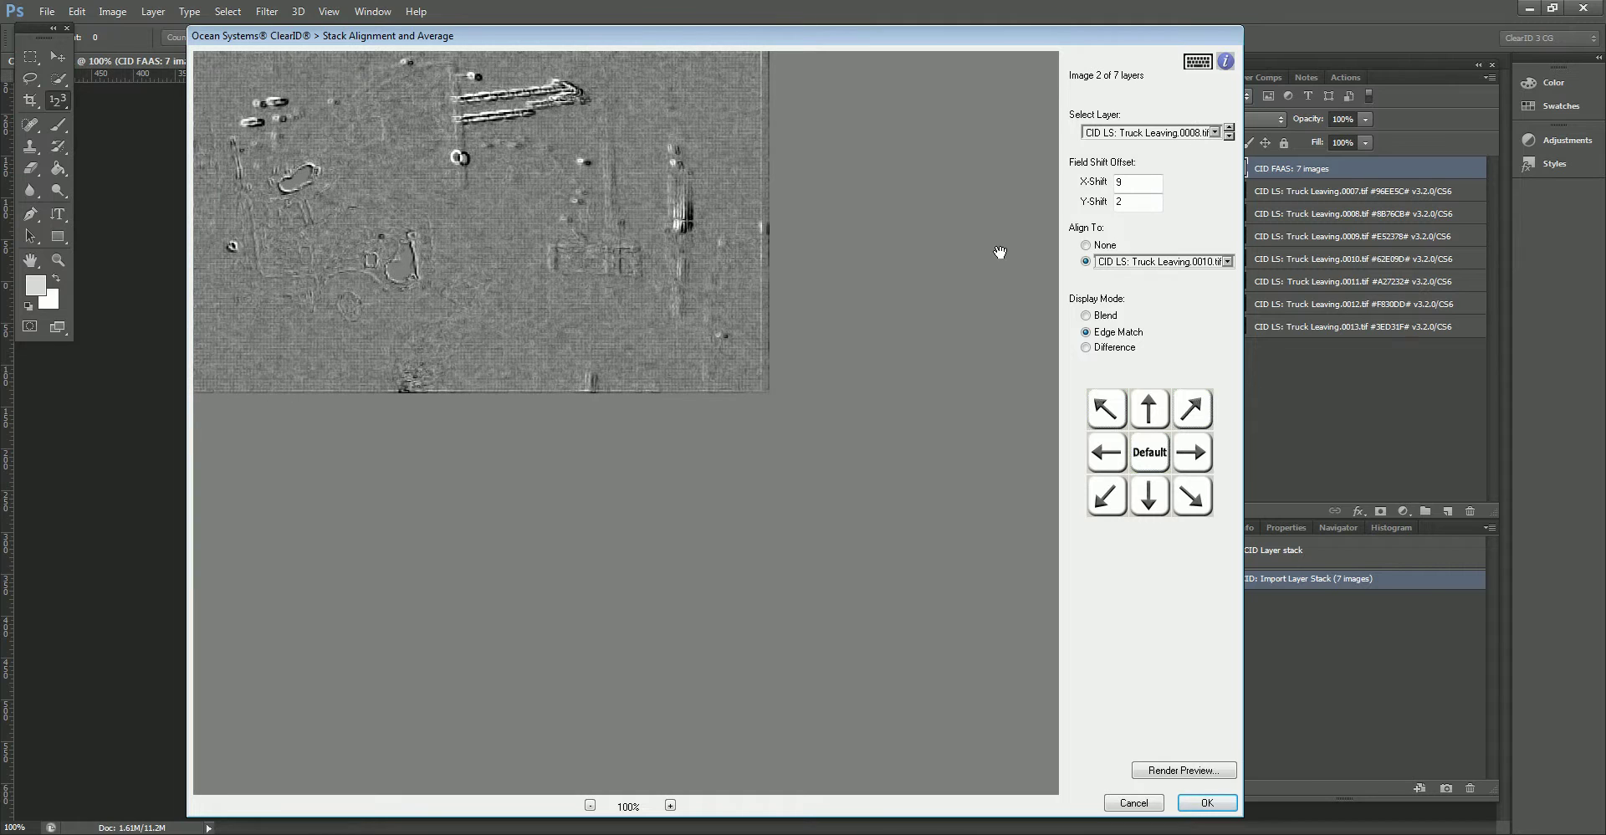
pyautogui.press('pagedown')
pyautogui.press('pagedown')
pyautogui.press('pagedown')
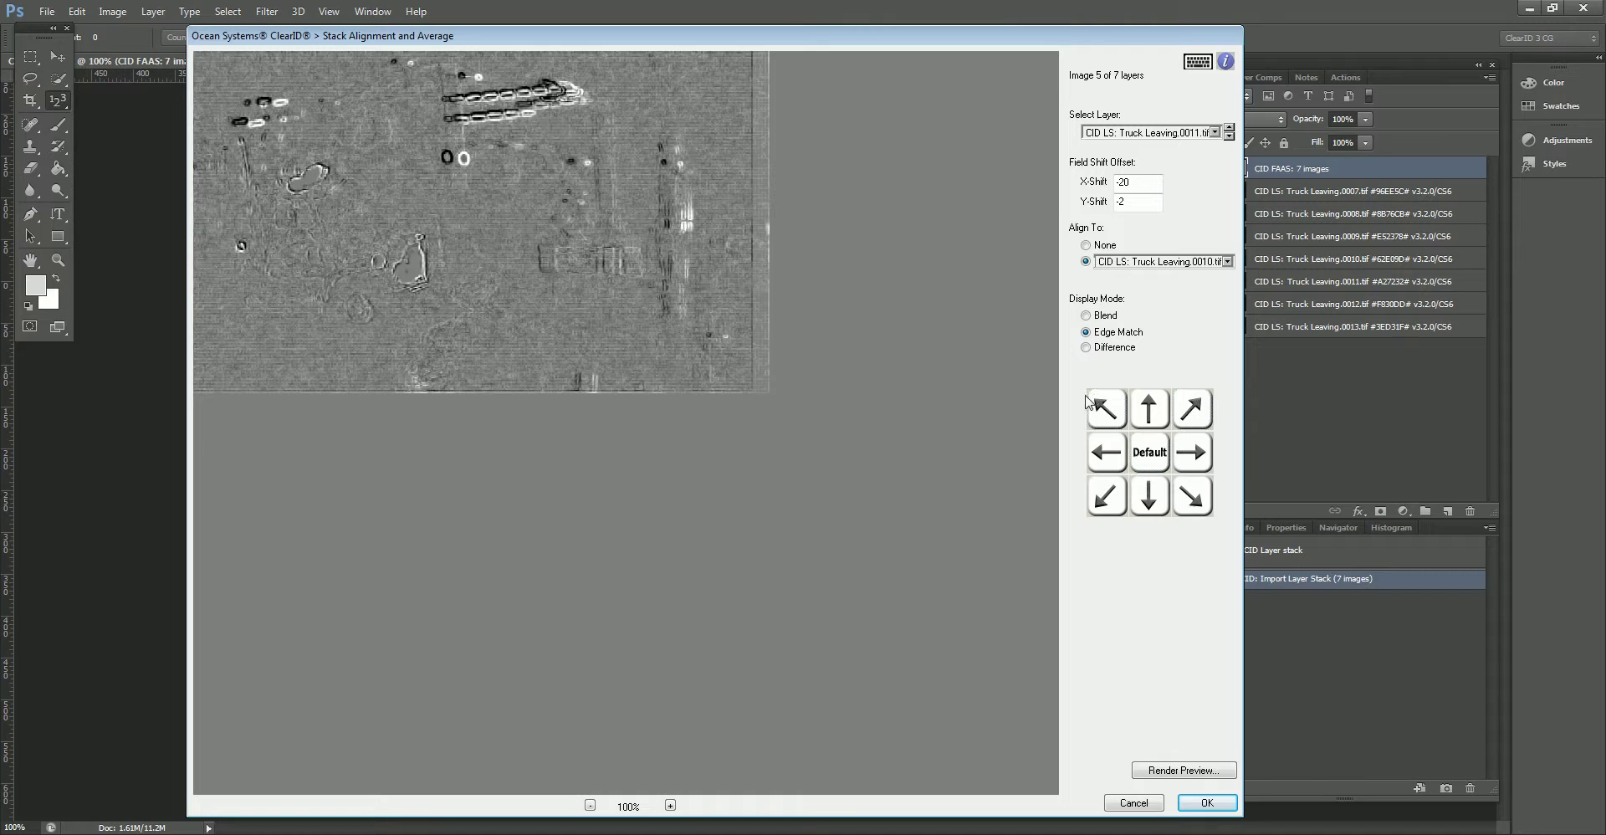
pyautogui.click(1107, 458)
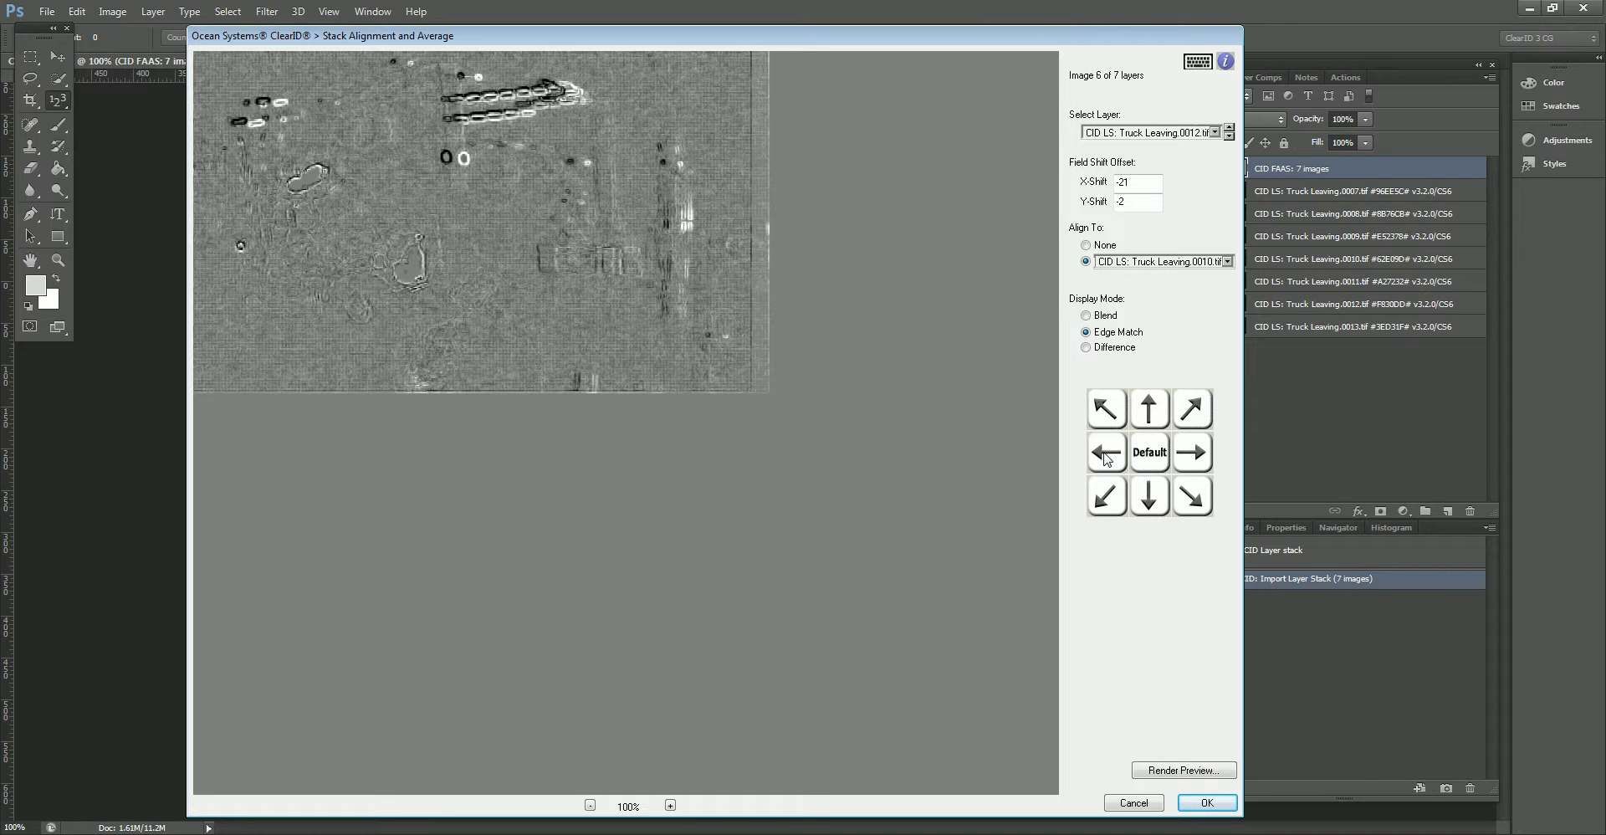
# Step: Compare frames 0007, 0011 and 0013, ending on frame 0011 at X-Shift -21, Y-Shift -2
pyautogui.press('Down')
pyautogui.press('Down')
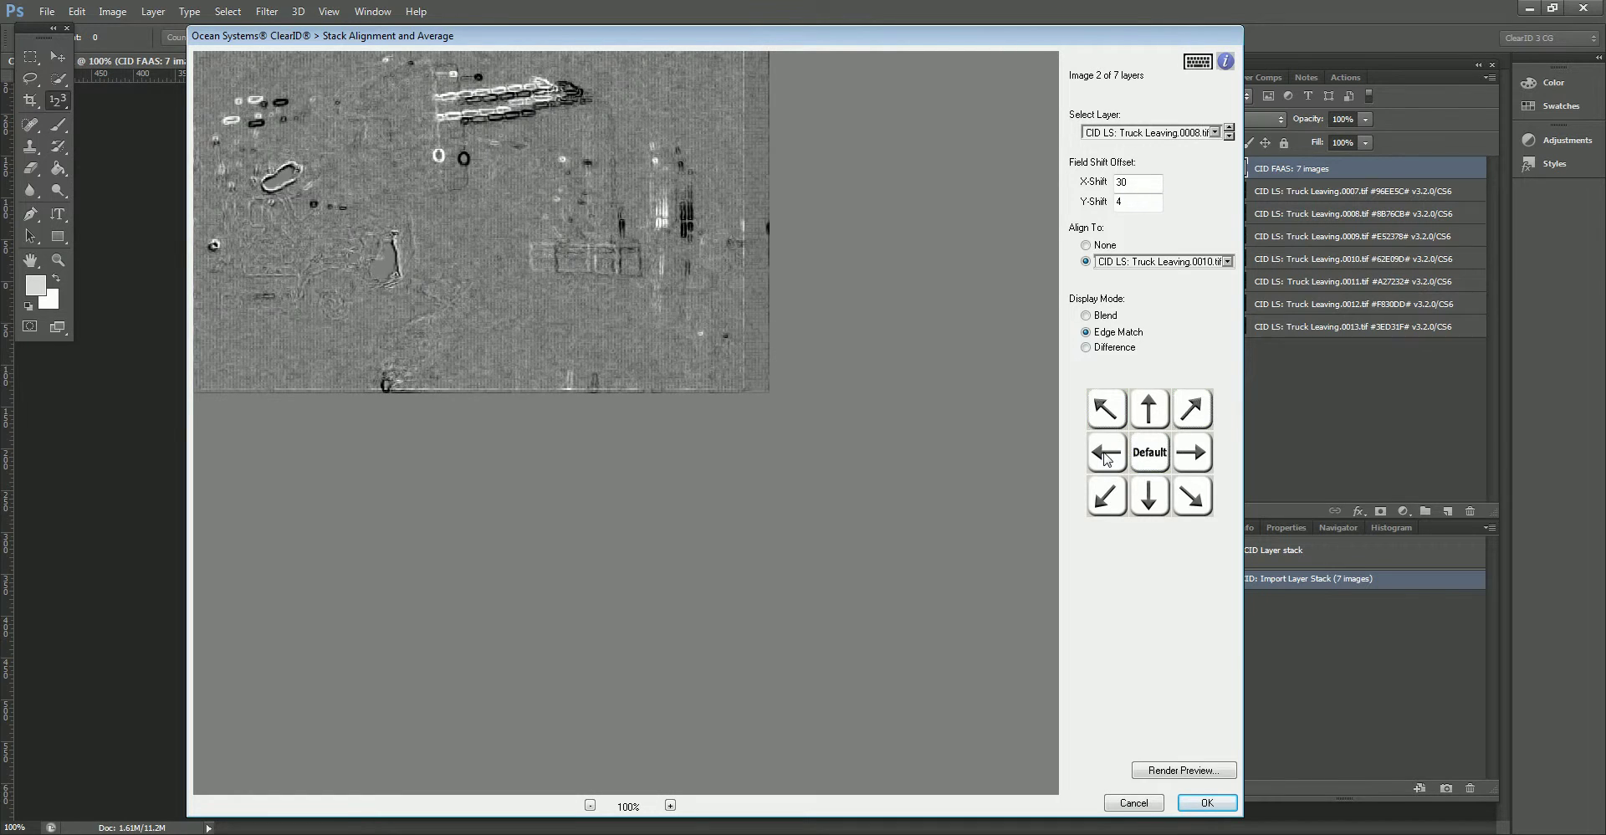
pyautogui.press('Down')
pyautogui.press('Down')
pyautogui.press('Down')
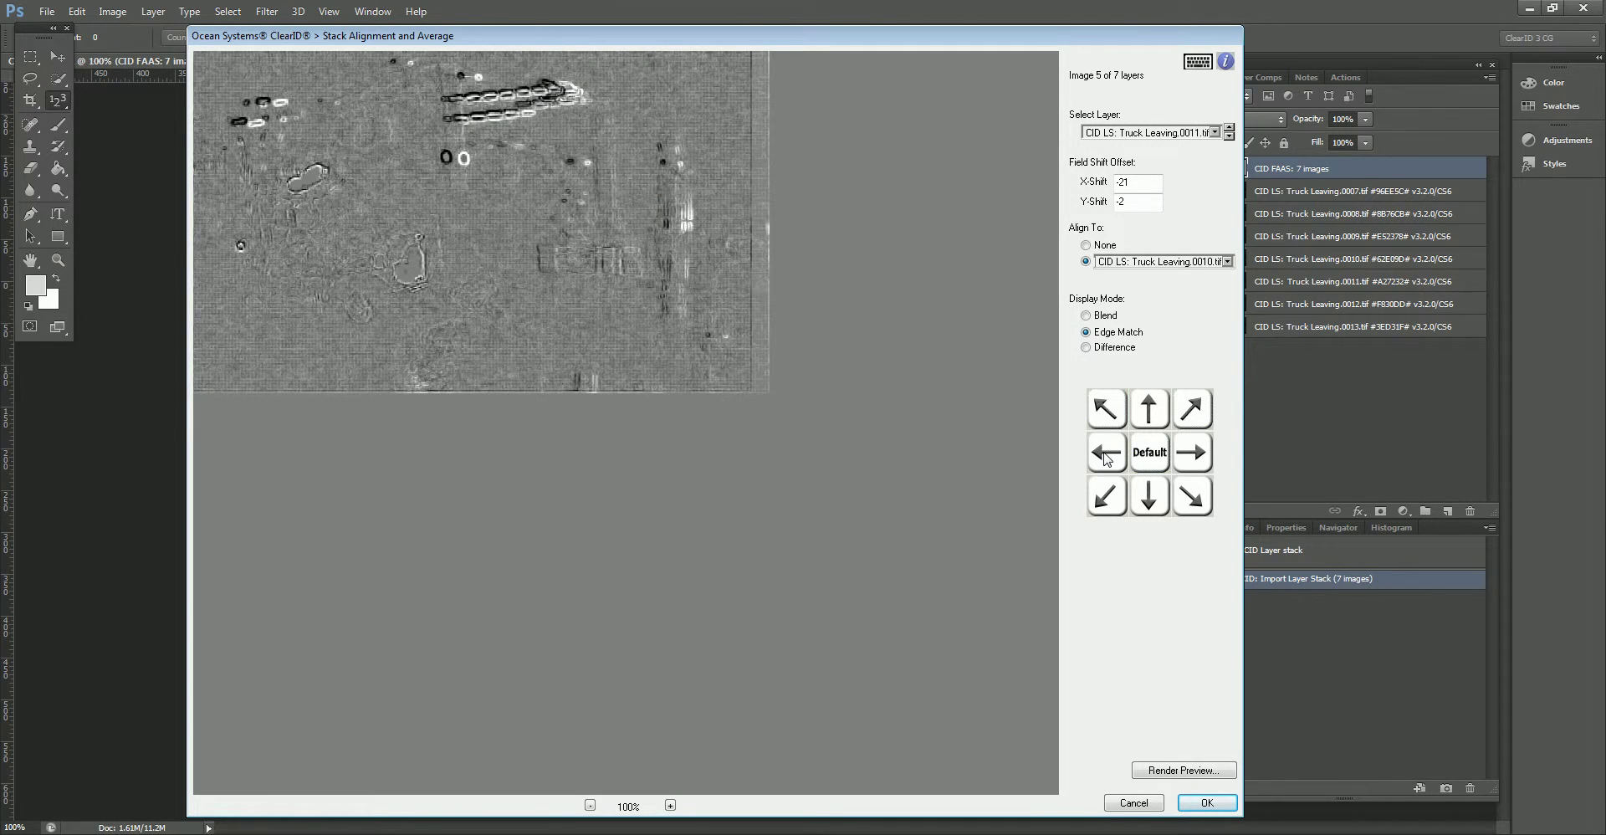
pyautogui.press('Down')
pyautogui.press('Down')
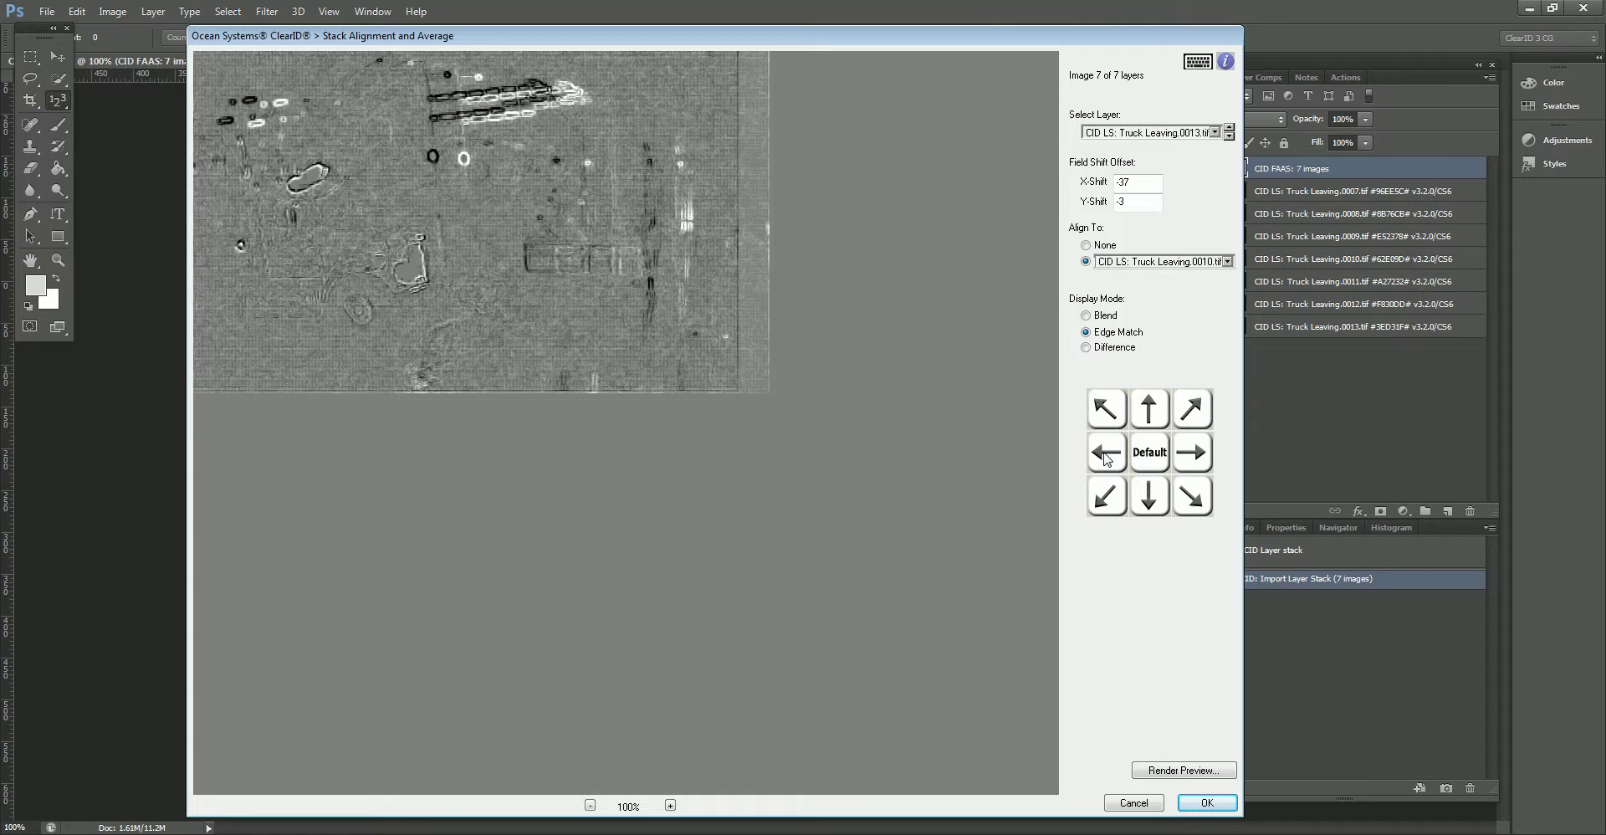
pyautogui.press('Up')
pyautogui.press('Up')
pyautogui.press('Up')
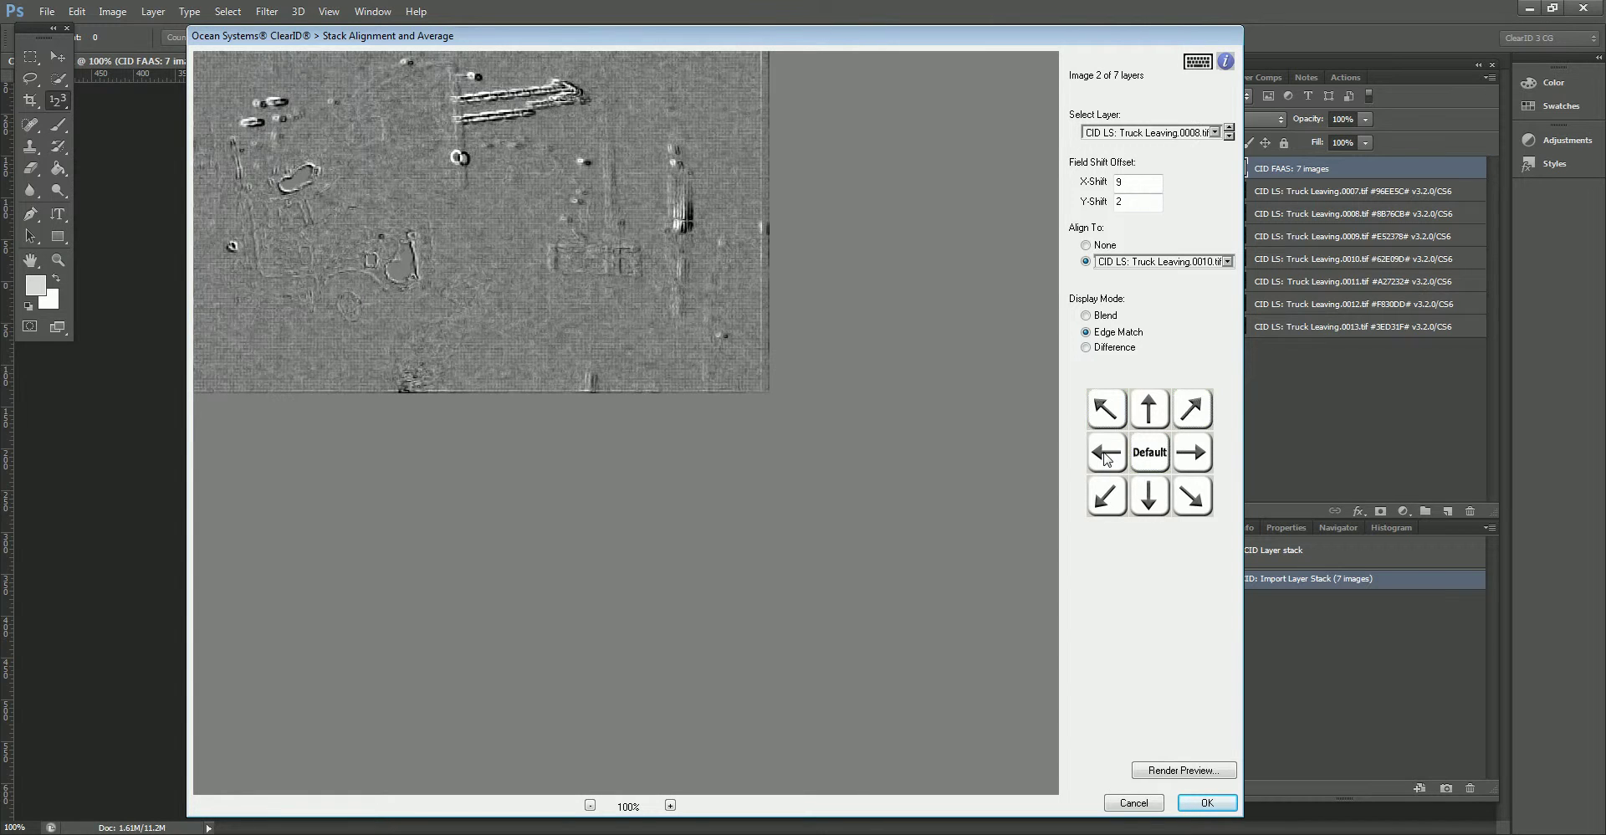
pyautogui.press('Down')
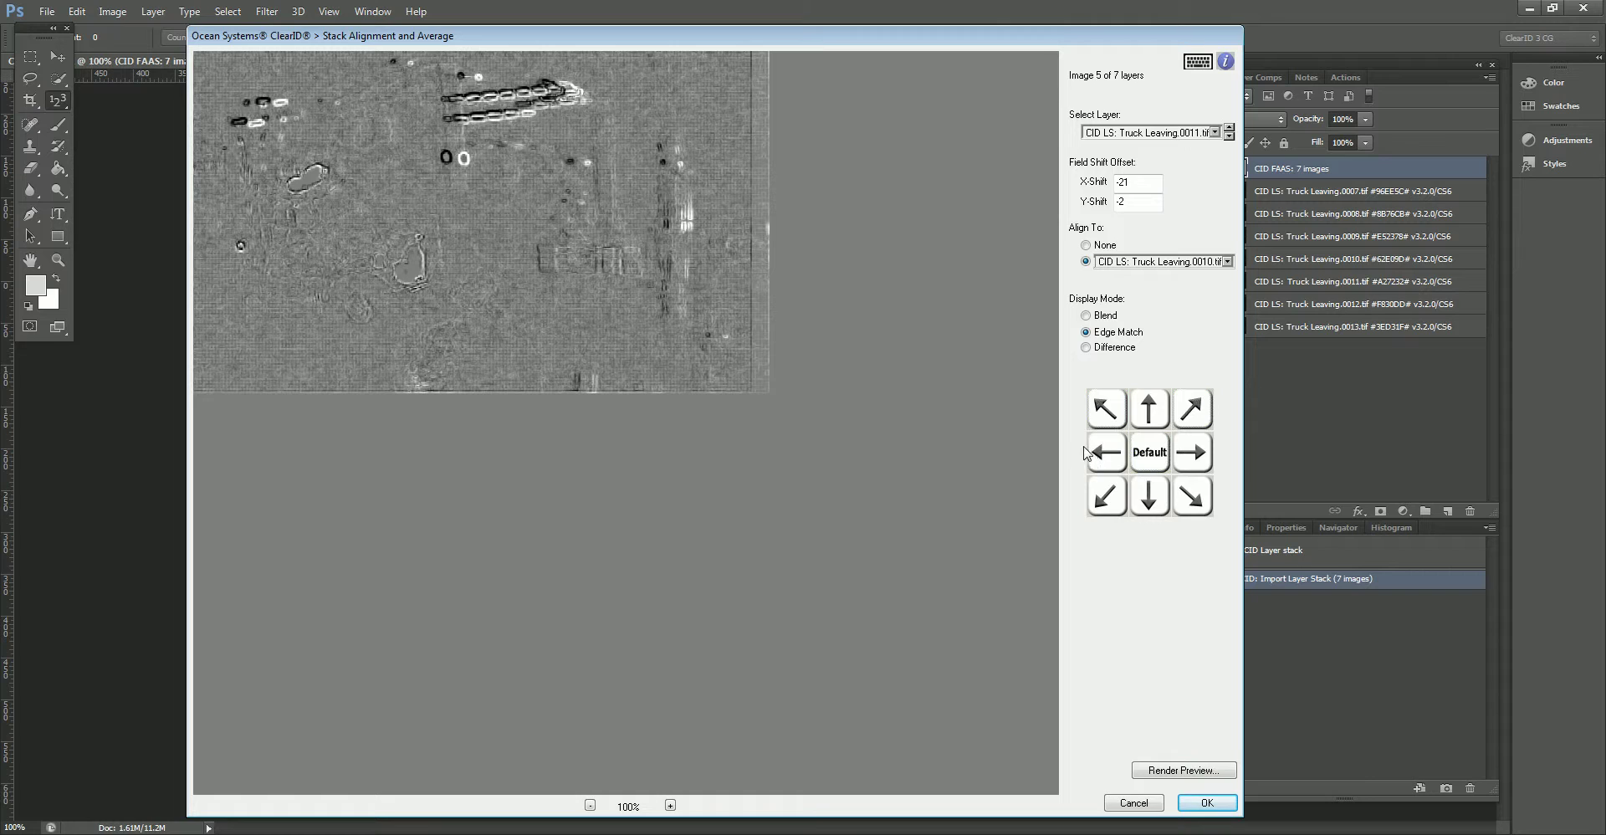
# Step: Preview the averaged truck image three times, then apply the alignment and average with OK
pyautogui.click(1170, 774)
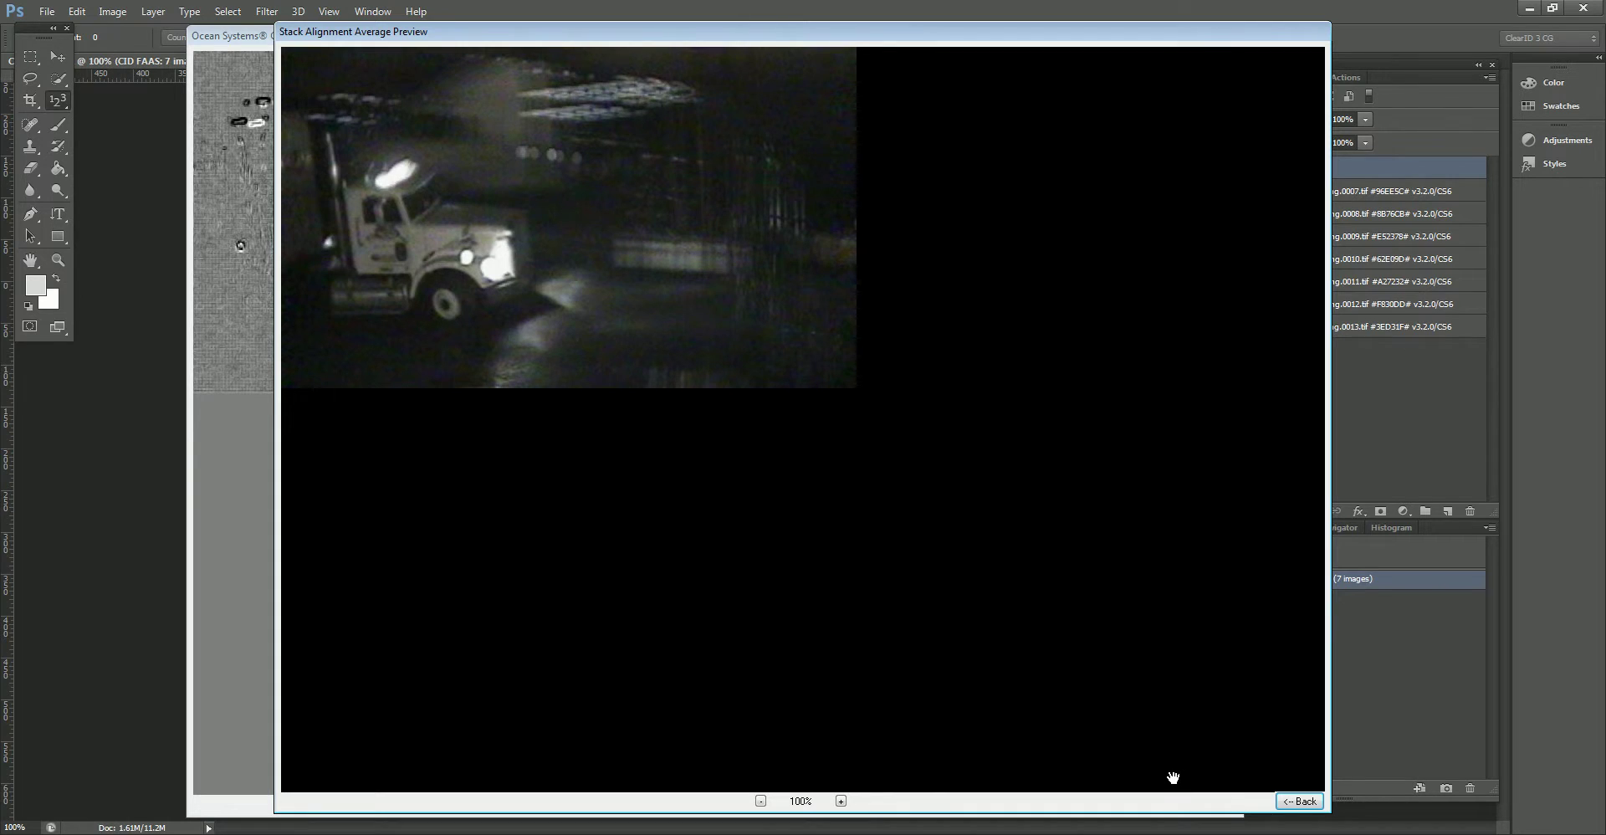
pyautogui.click(1299, 800)
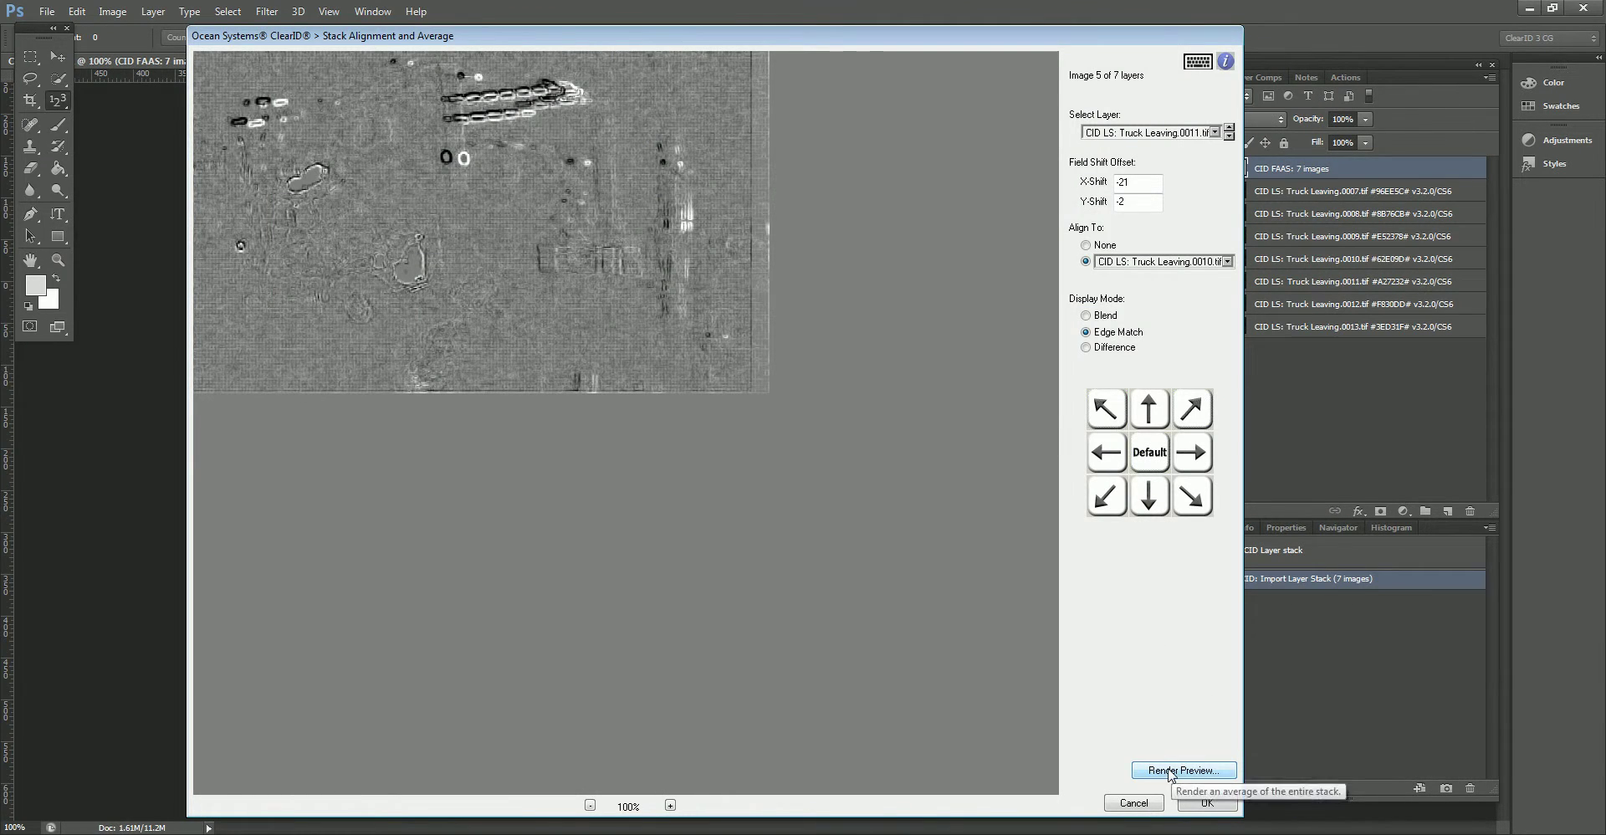
pyautogui.click(1174, 774)
pyautogui.click(1299, 800)
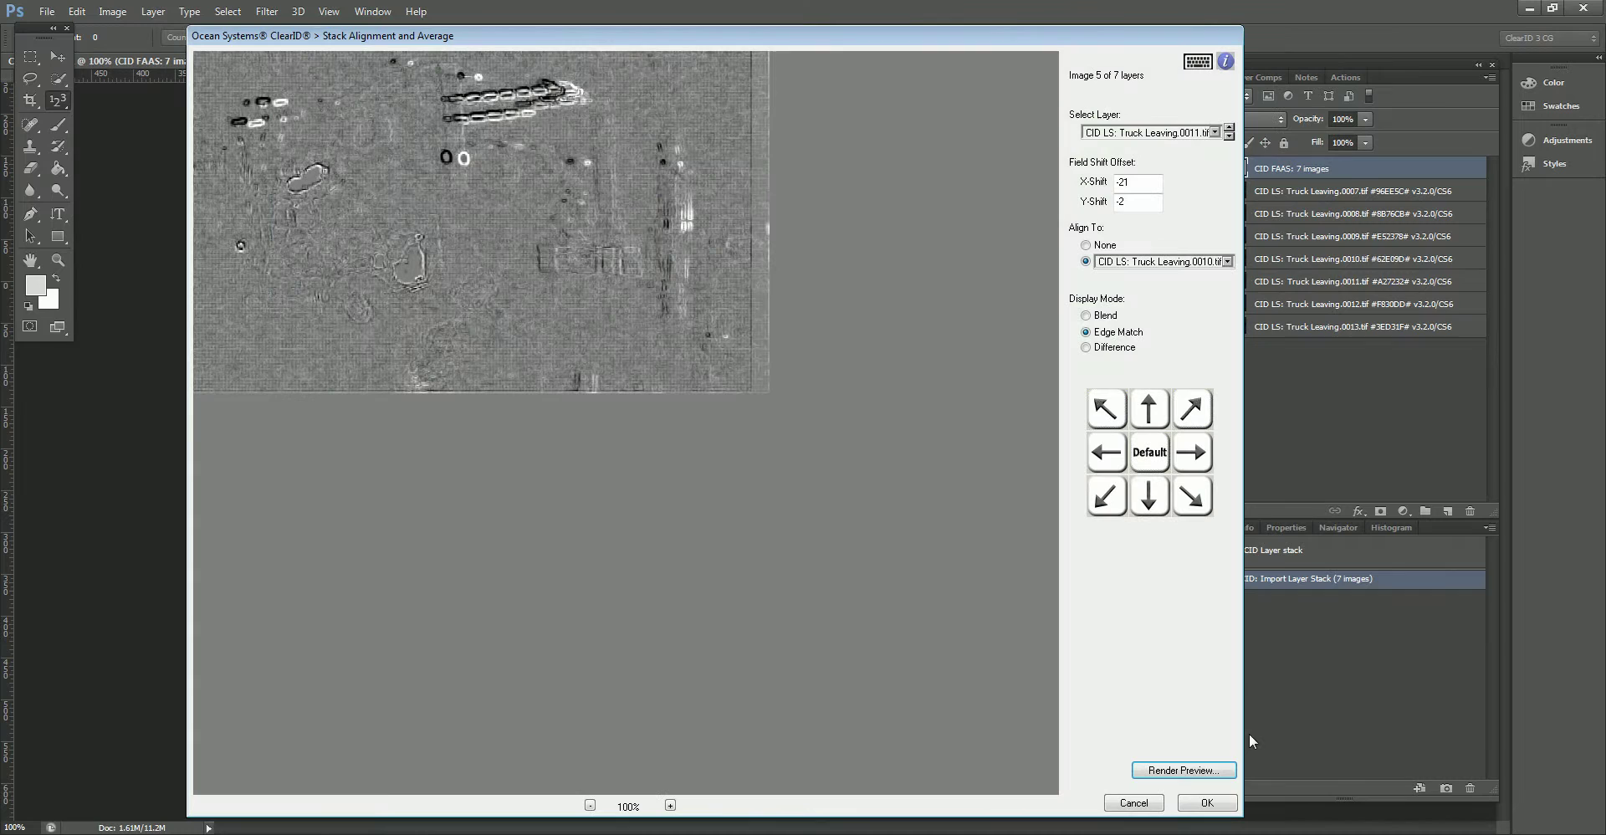
pyautogui.click(1196, 770)
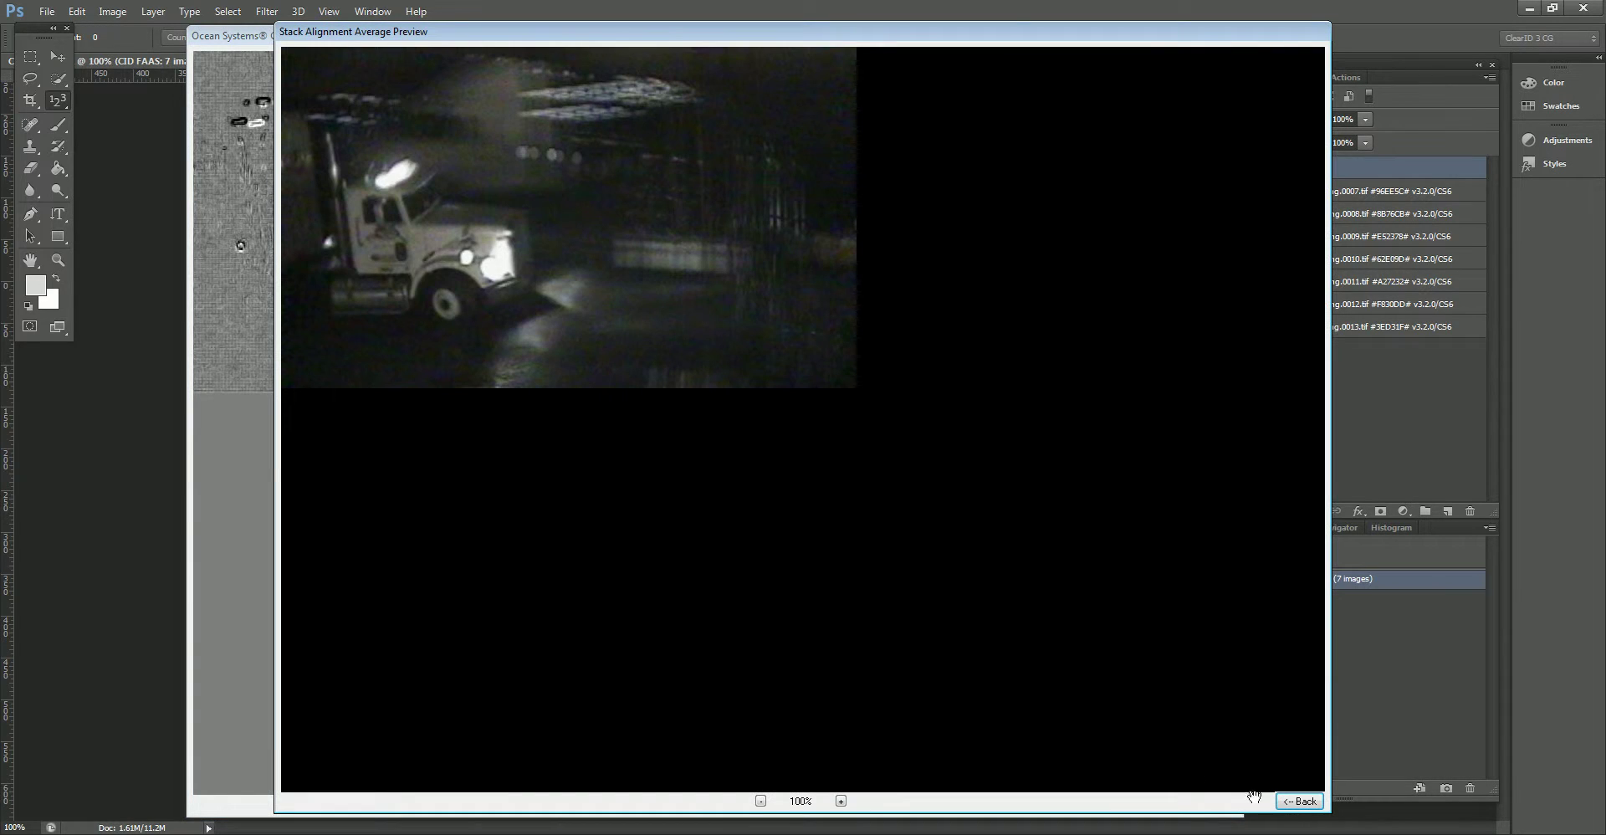
pyautogui.click(1299, 801)
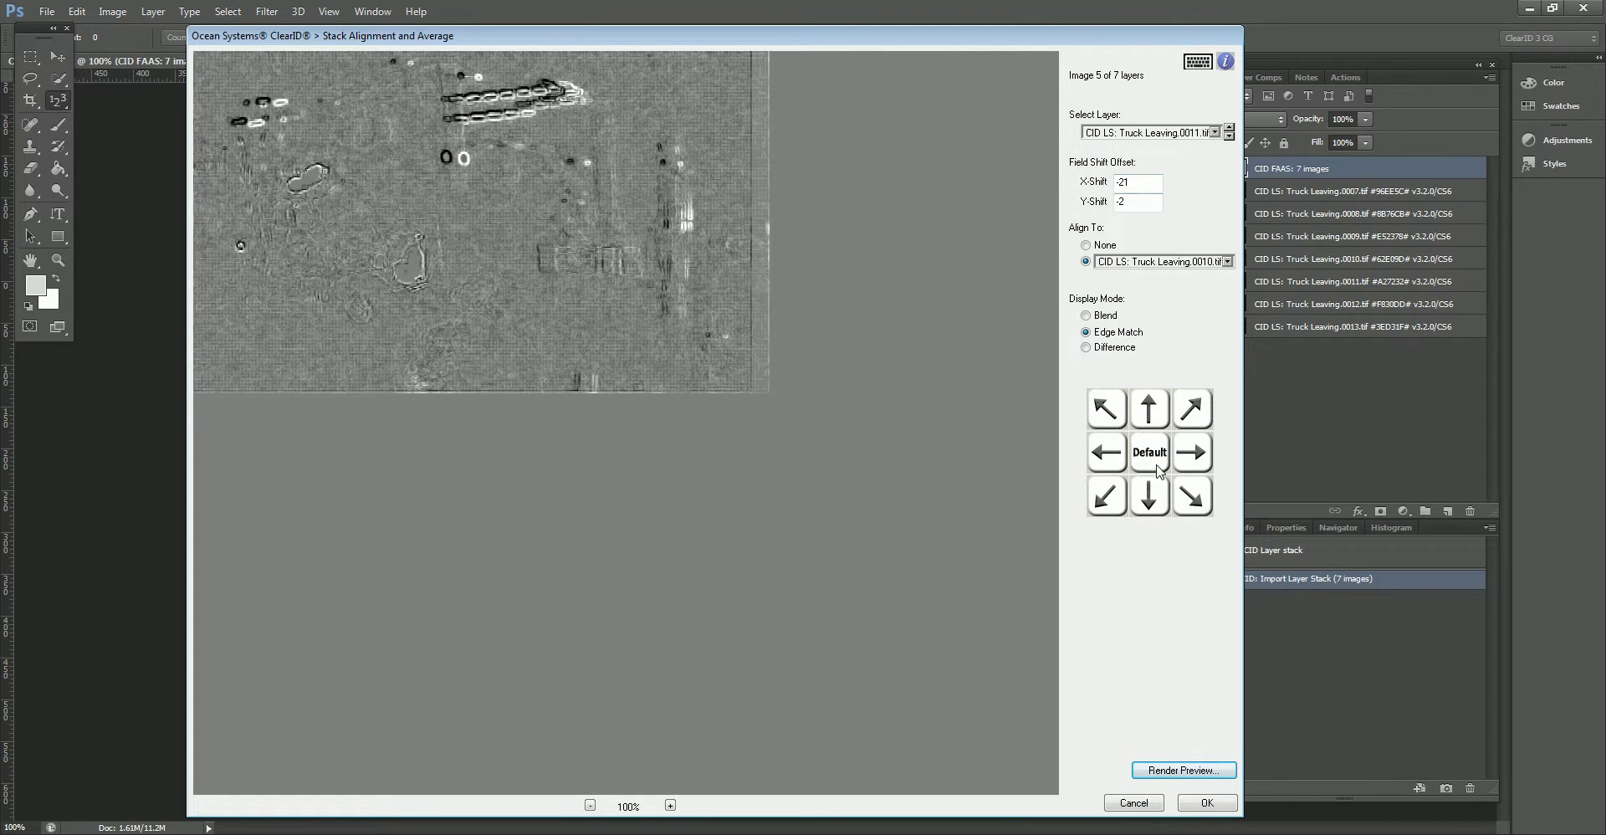
pyautogui.click(1205, 806)
pyautogui.click(1207, 803)
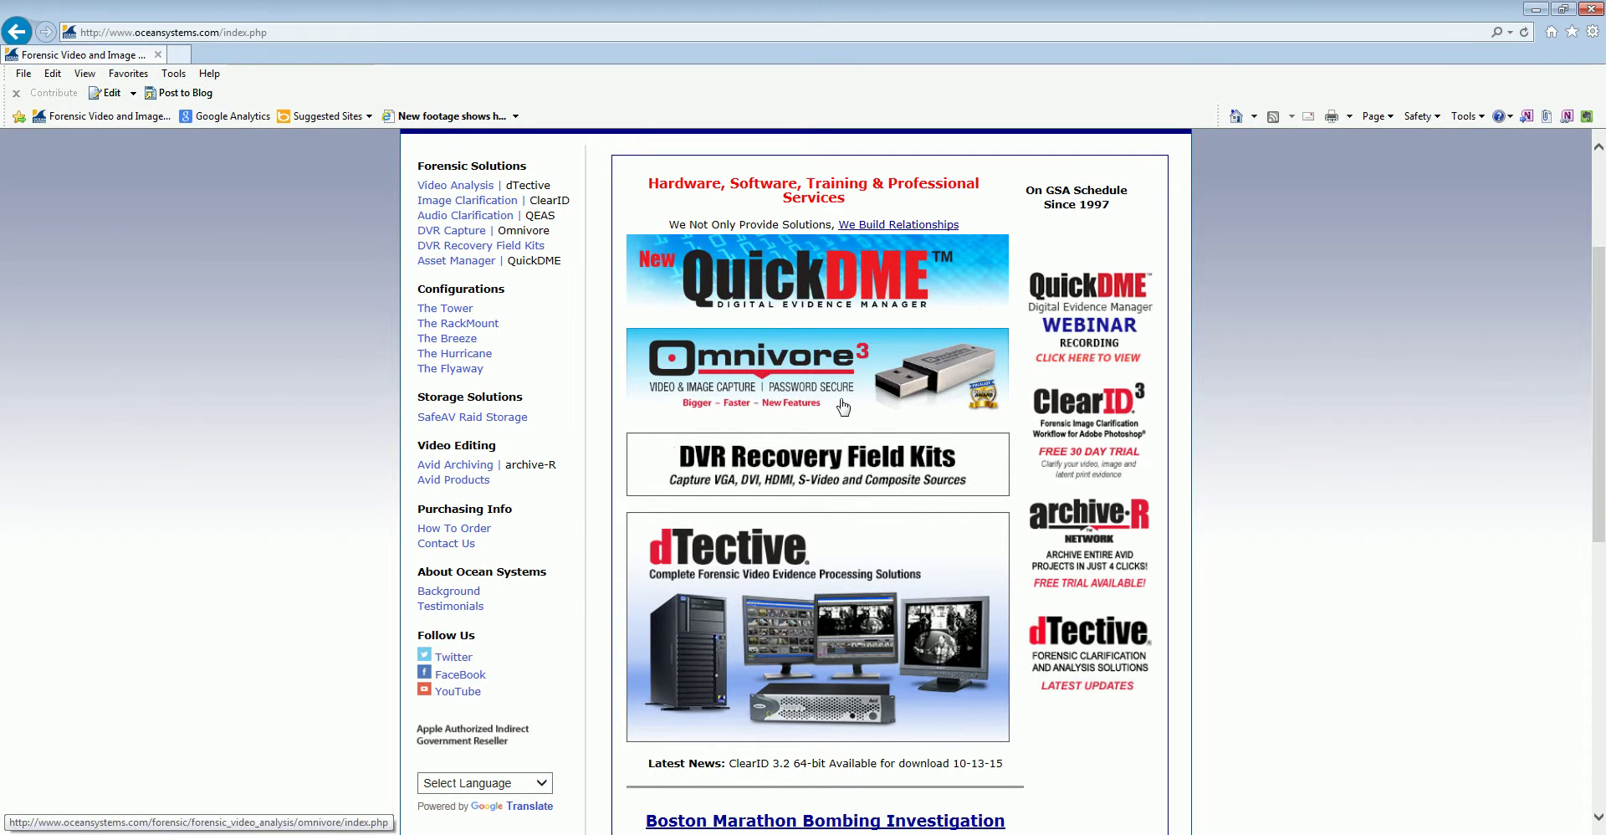
# Step: Open the ClearID product page and go to Support & Downloads
pyautogui.scroll(-1, 841, 406)
pyautogui.scroll(2, 836, 403)
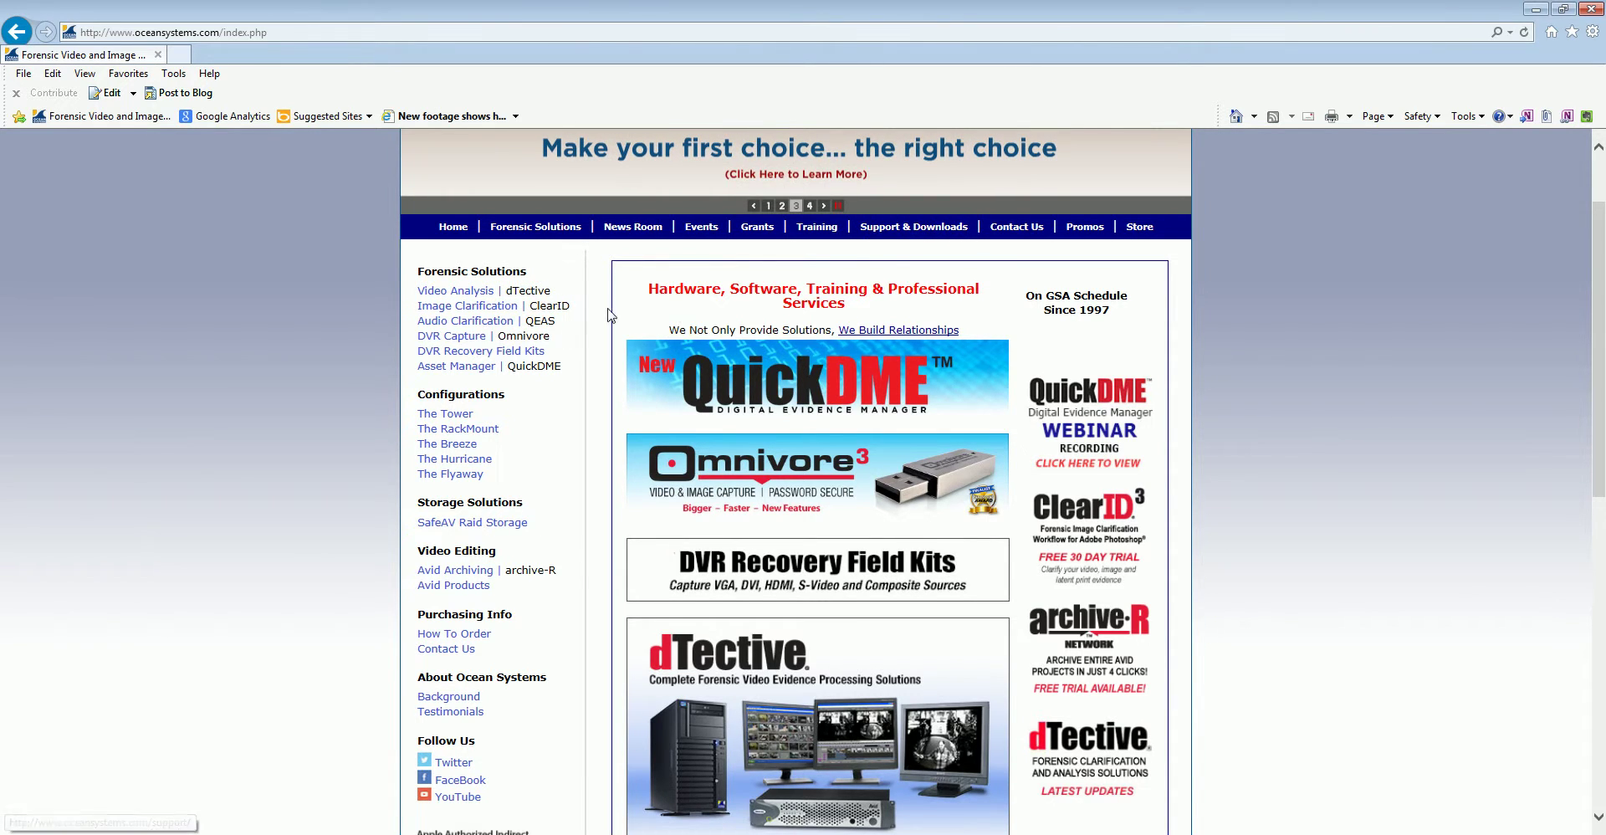
pyautogui.click(520, 307)
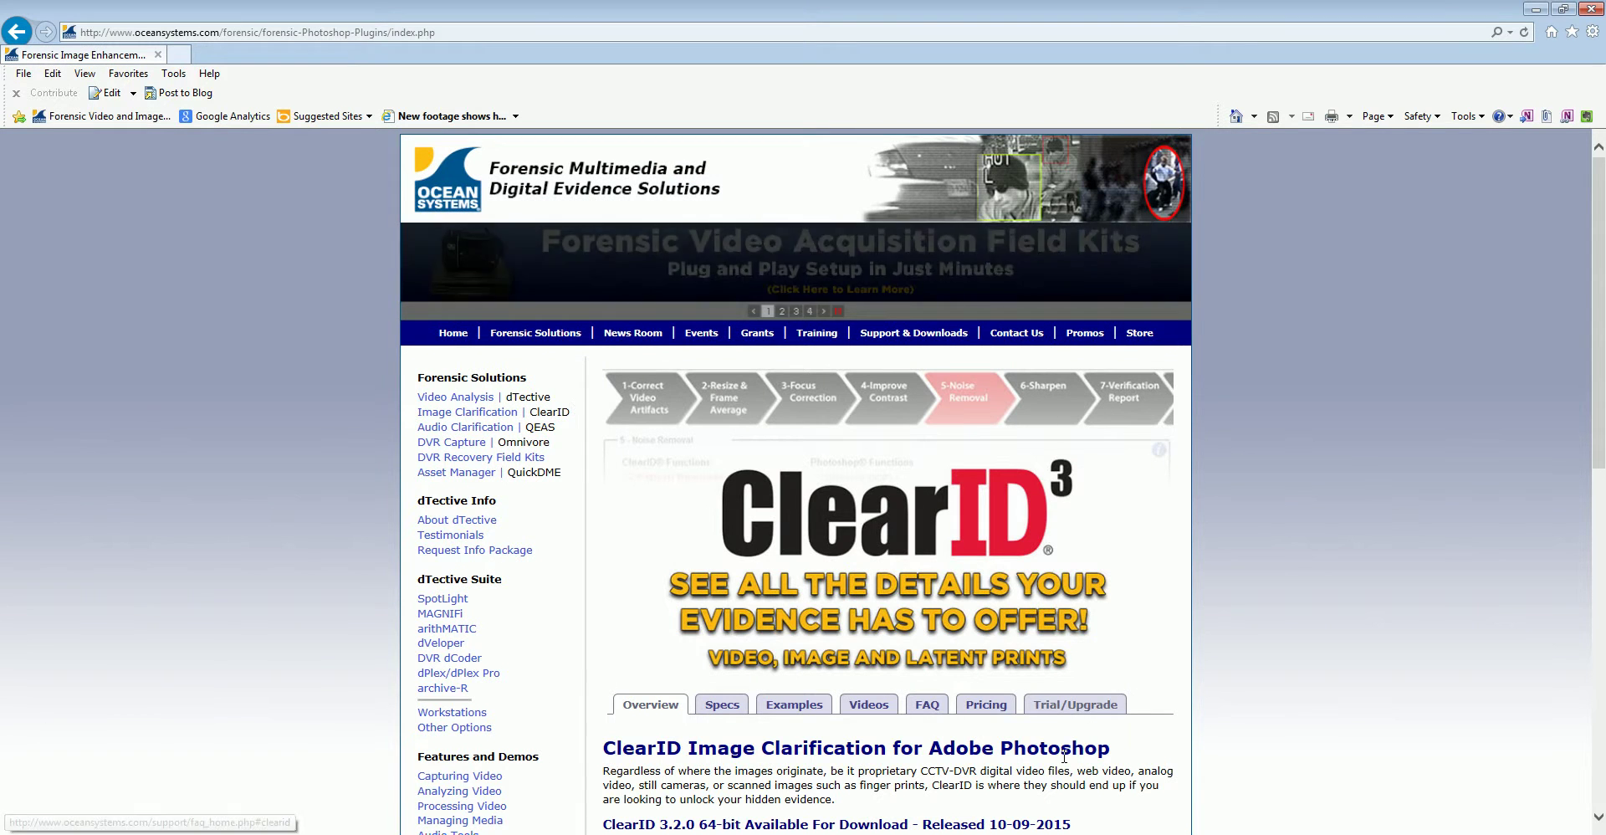
pyautogui.click(941, 335)
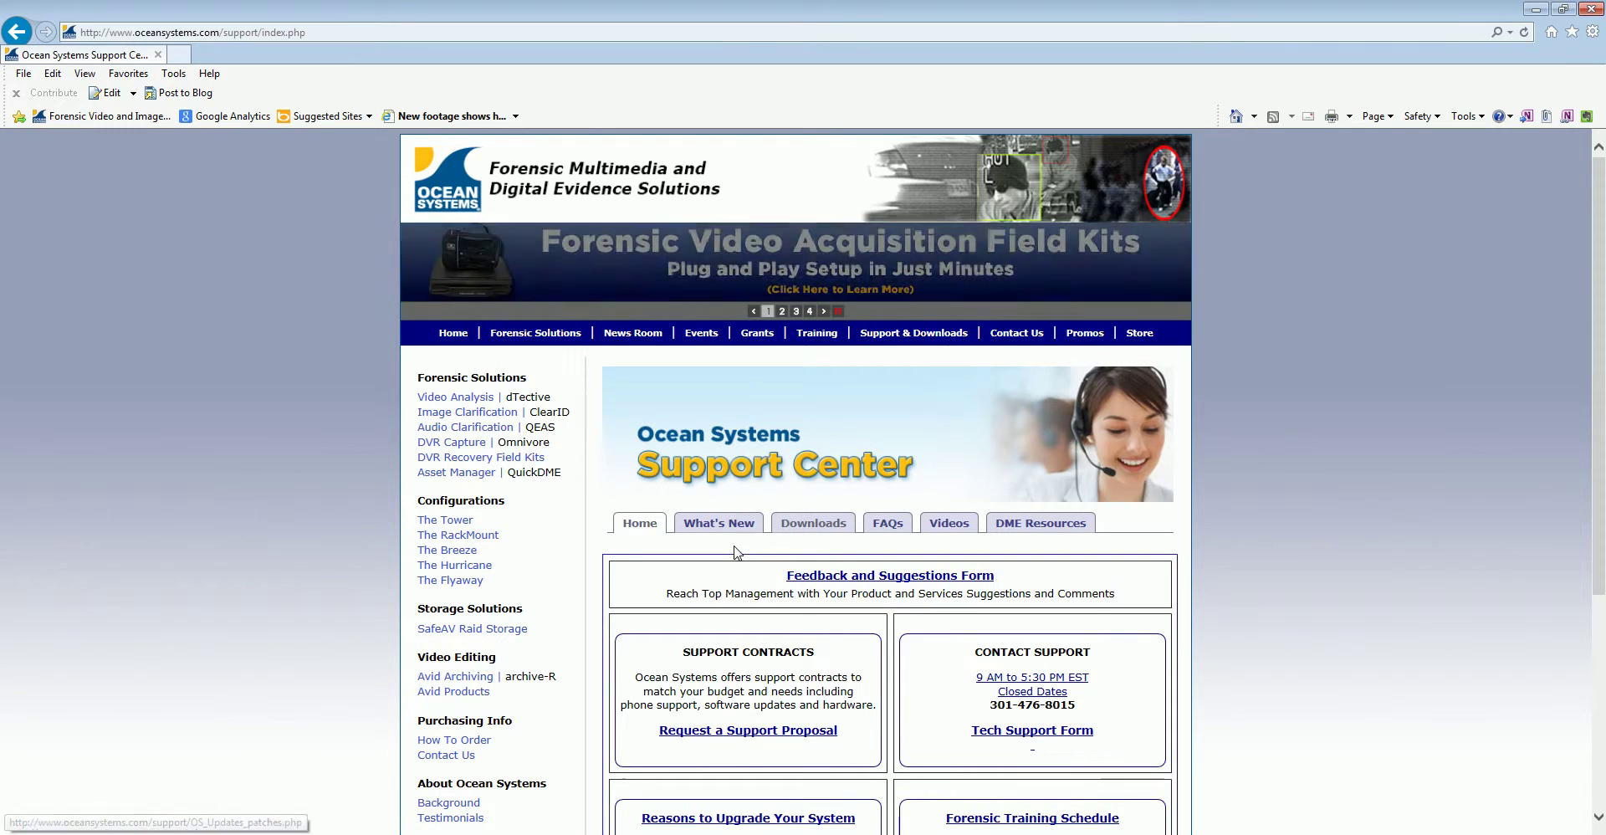
# Step: View the What's New list, then switch to Downloads and scroll its product links
pyautogui.click(707, 525)
pyautogui.scroll(-4, 823, 476)
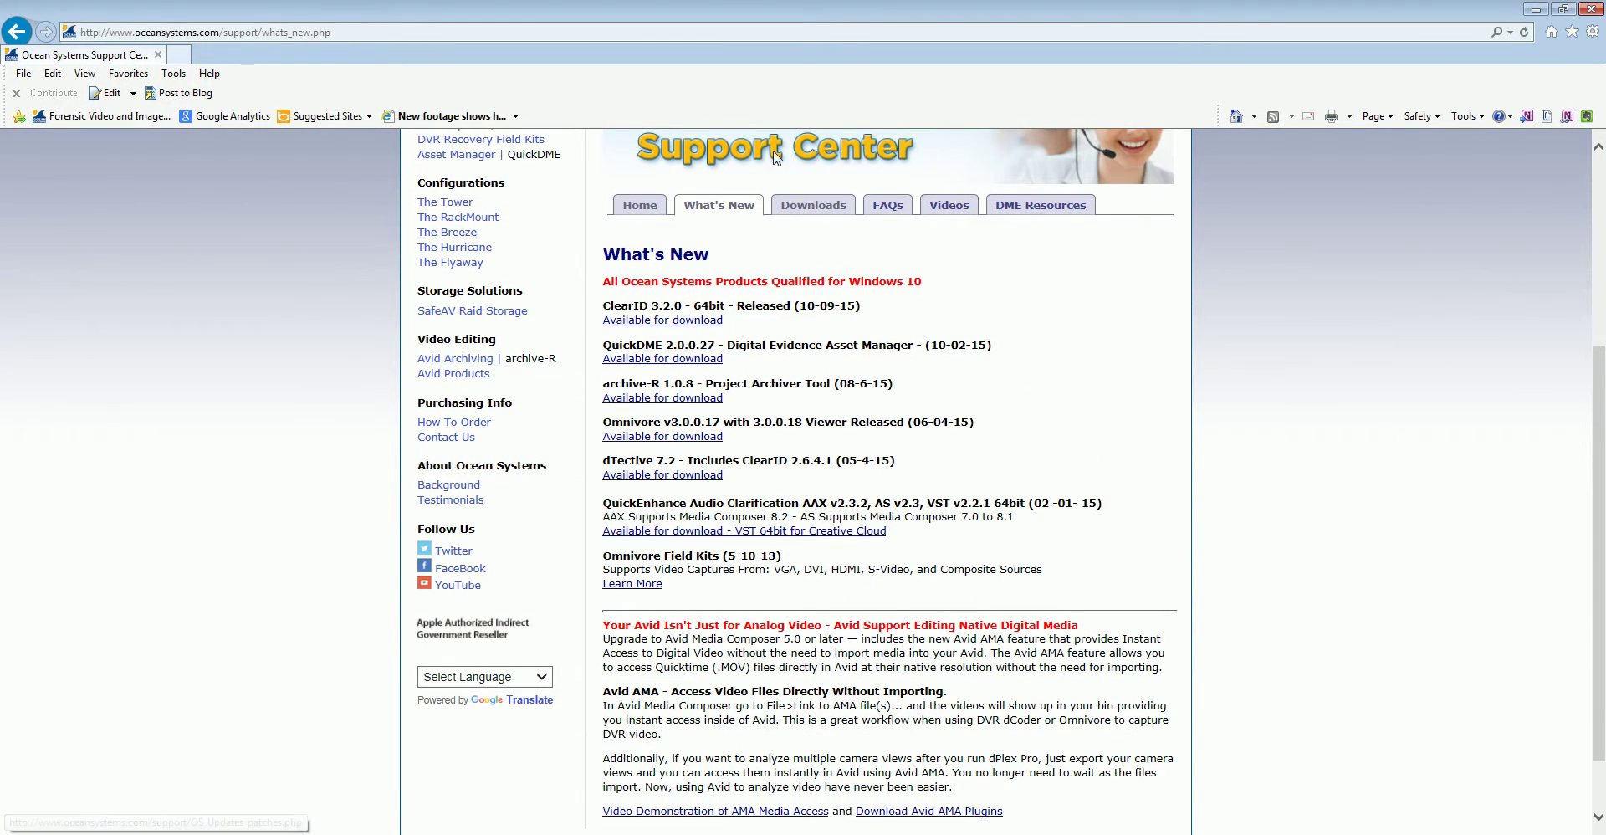
pyautogui.click(832, 210)
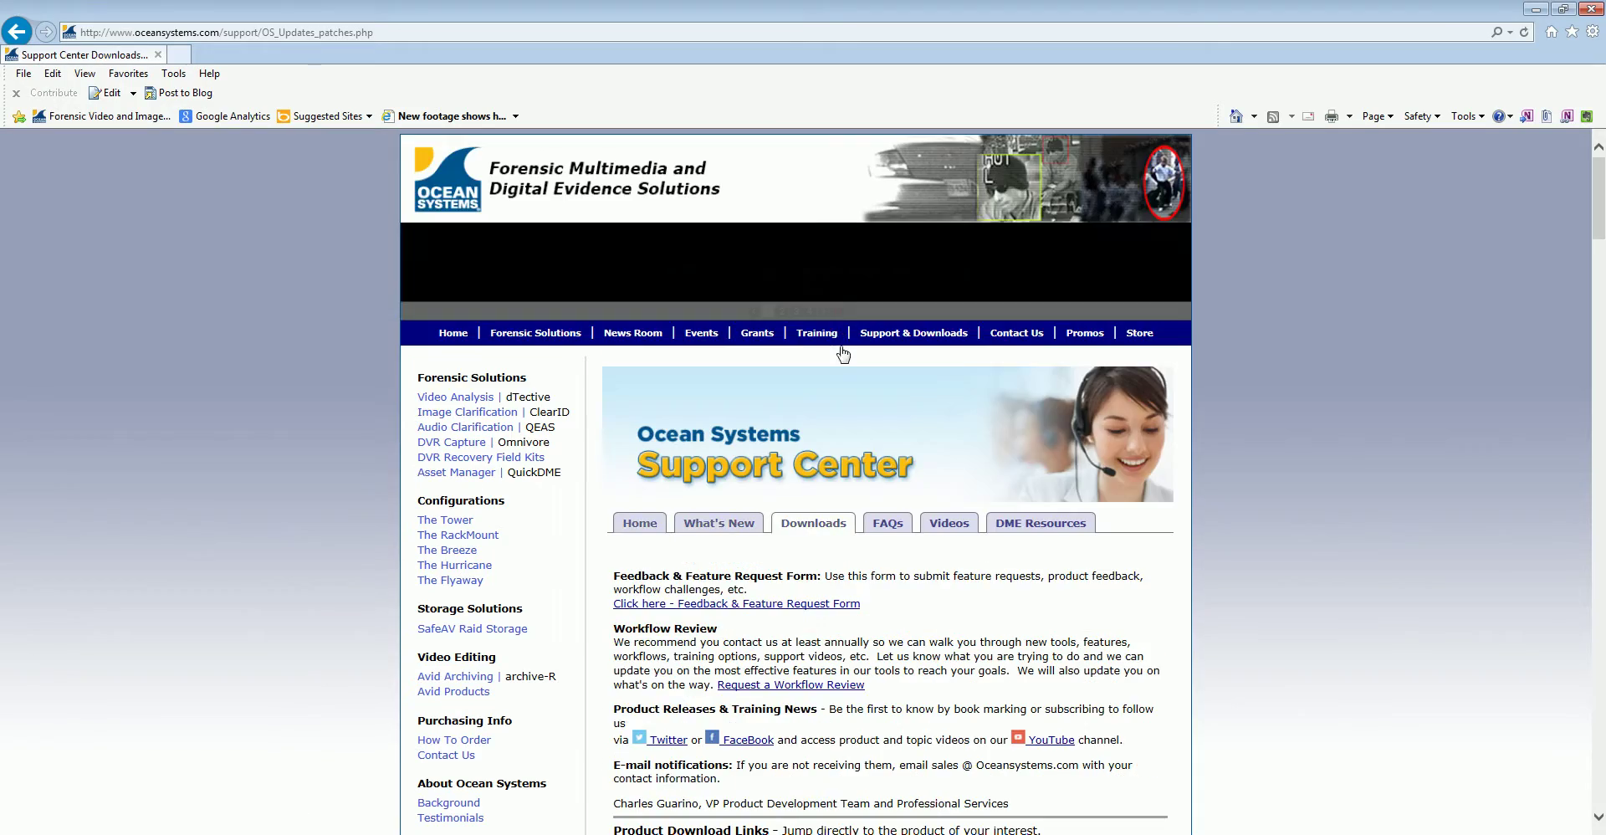
pyautogui.scroll(-3, 843, 395)
pyautogui.scroll(-20, 843, 395)
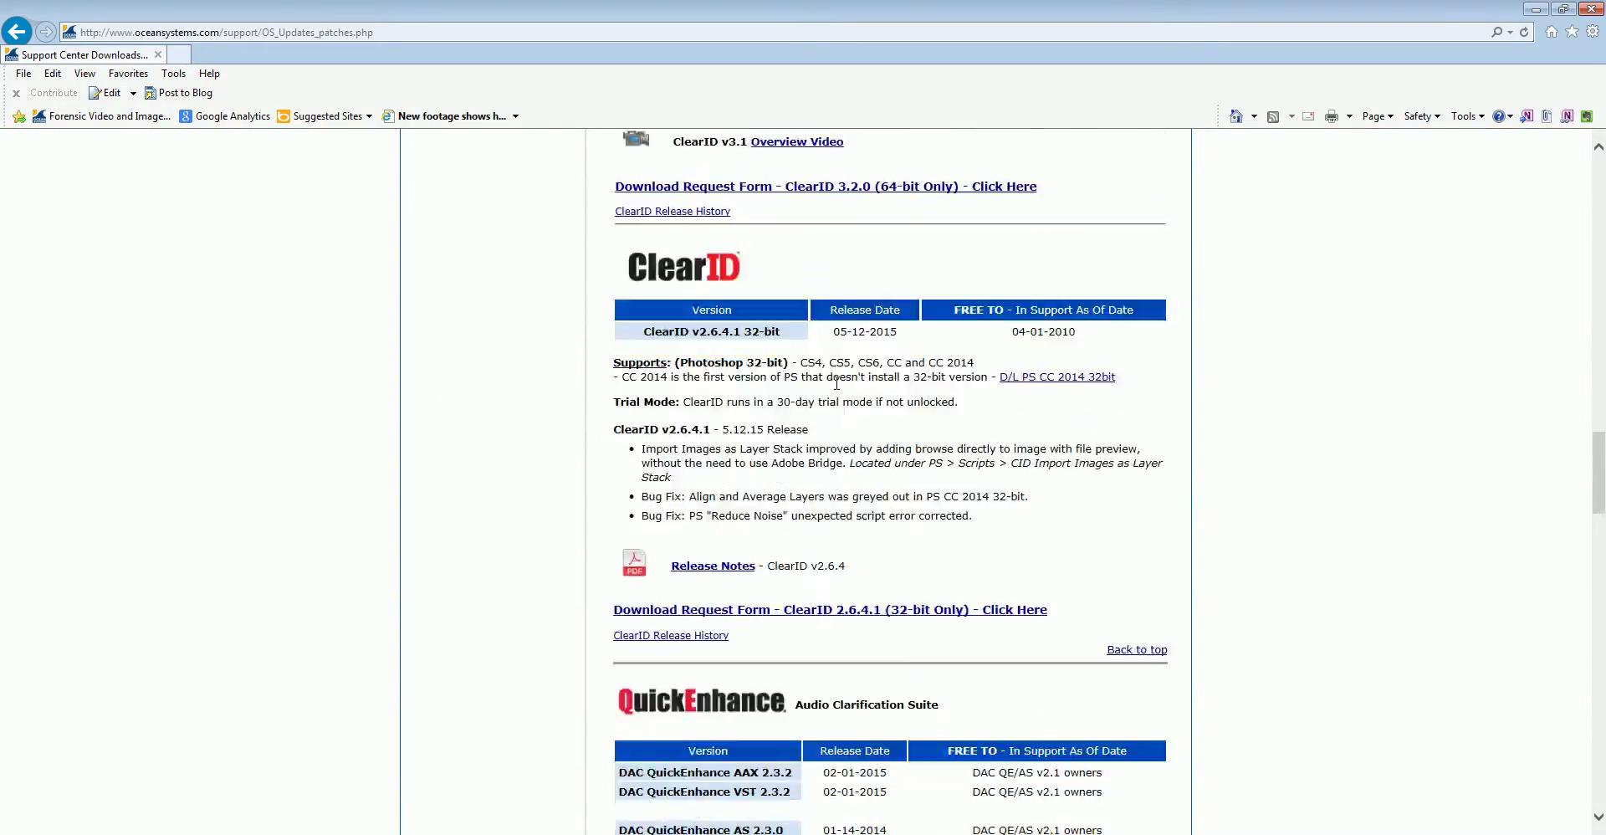
pyautogui.scroll(8, 855, 378)
pyautogui.scroll(15, 855, 378)
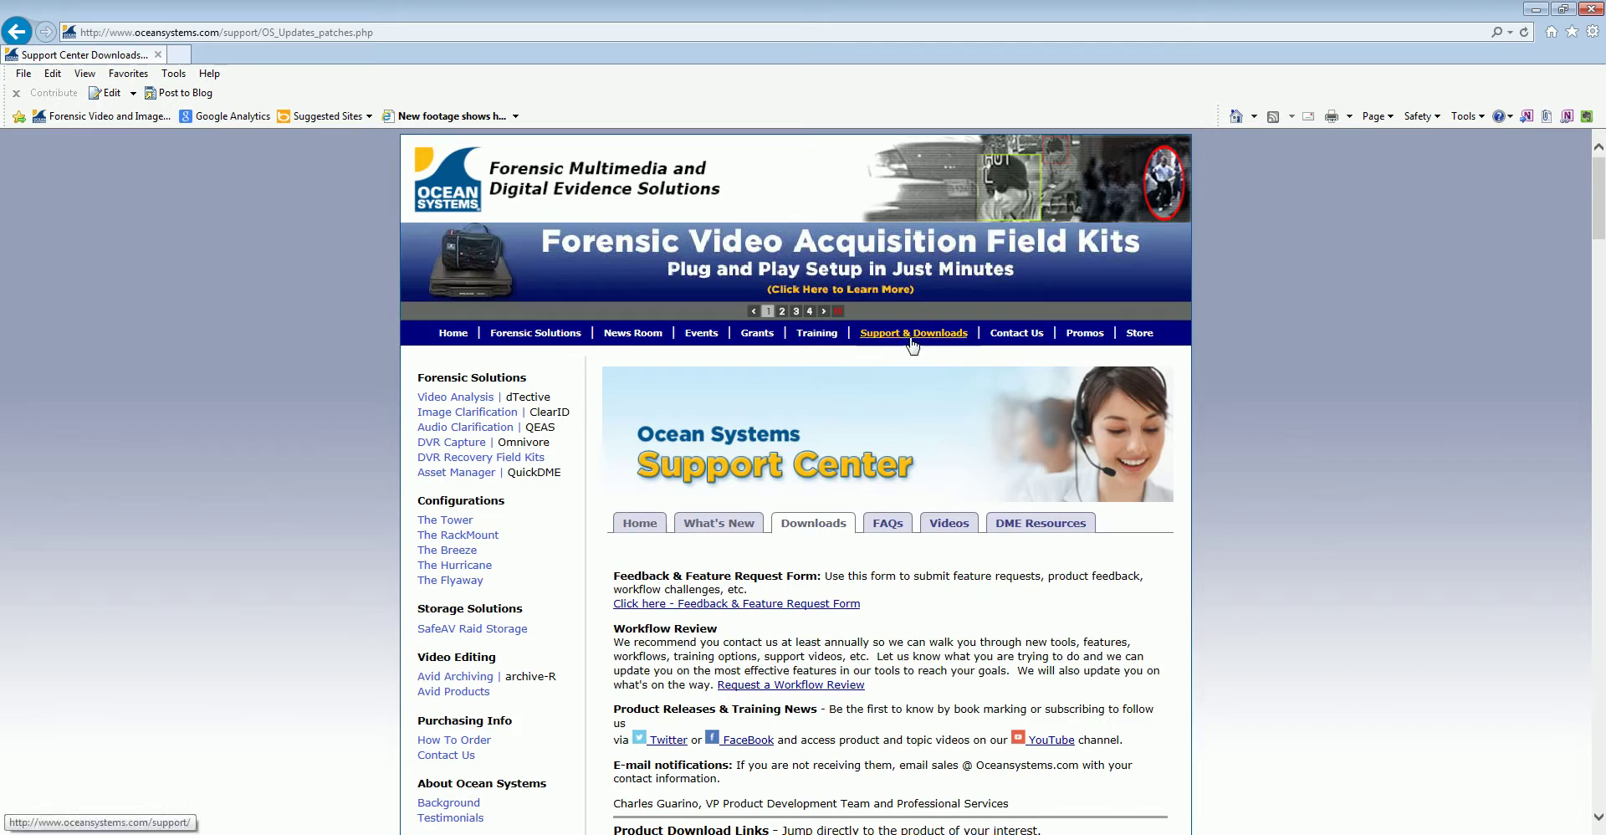
pyautogui.scroll(-3, 853, 372)
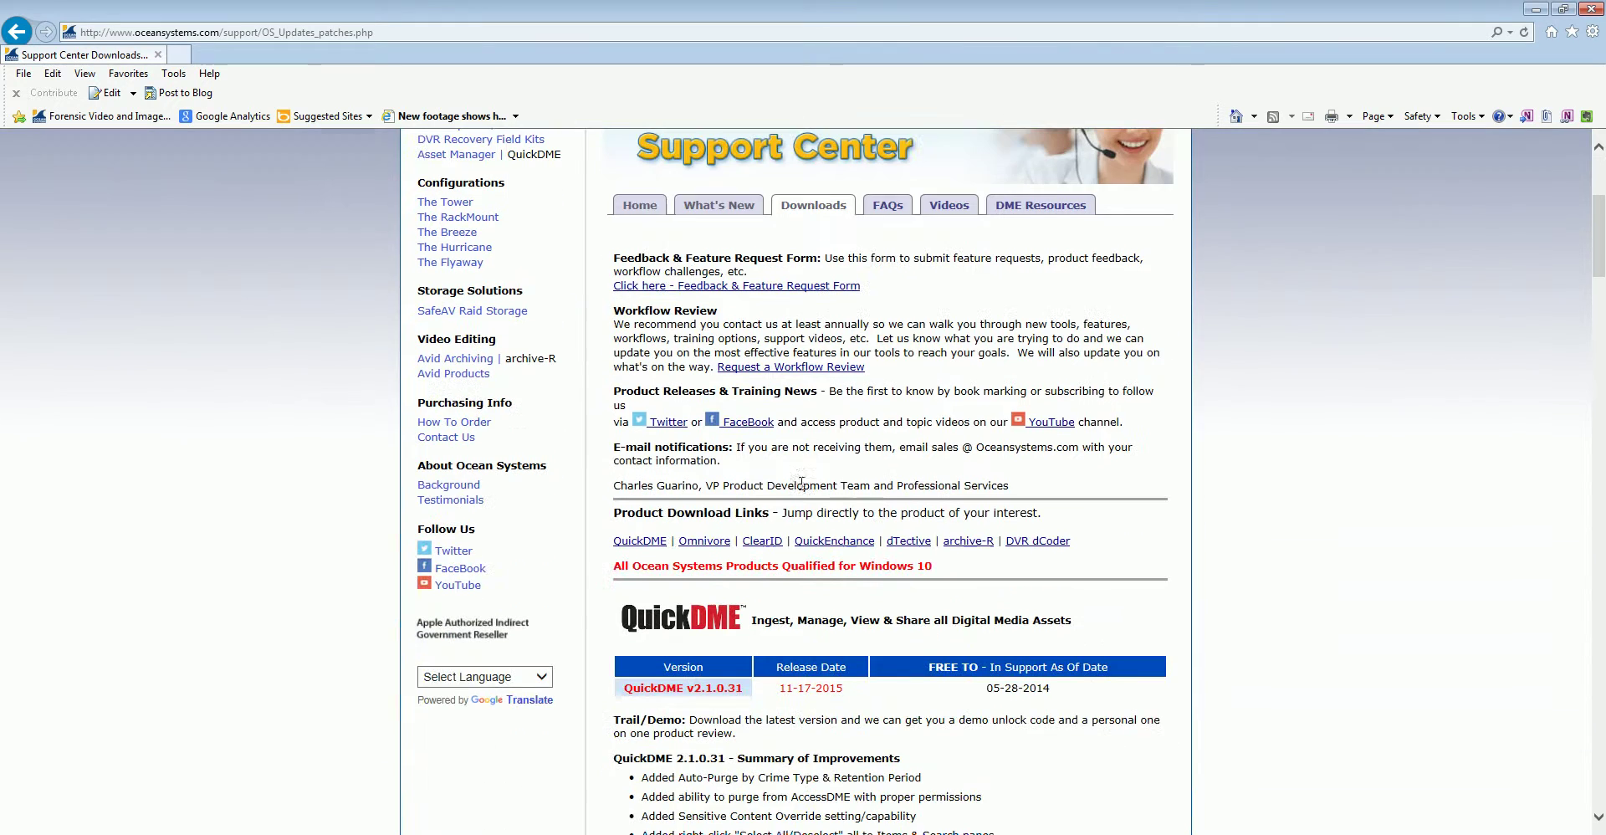
# Step: Open the ClearID 3.2.0 (64-bit Only) Download Request Form and scroll through its fields
pyautogui.click(761, 542)
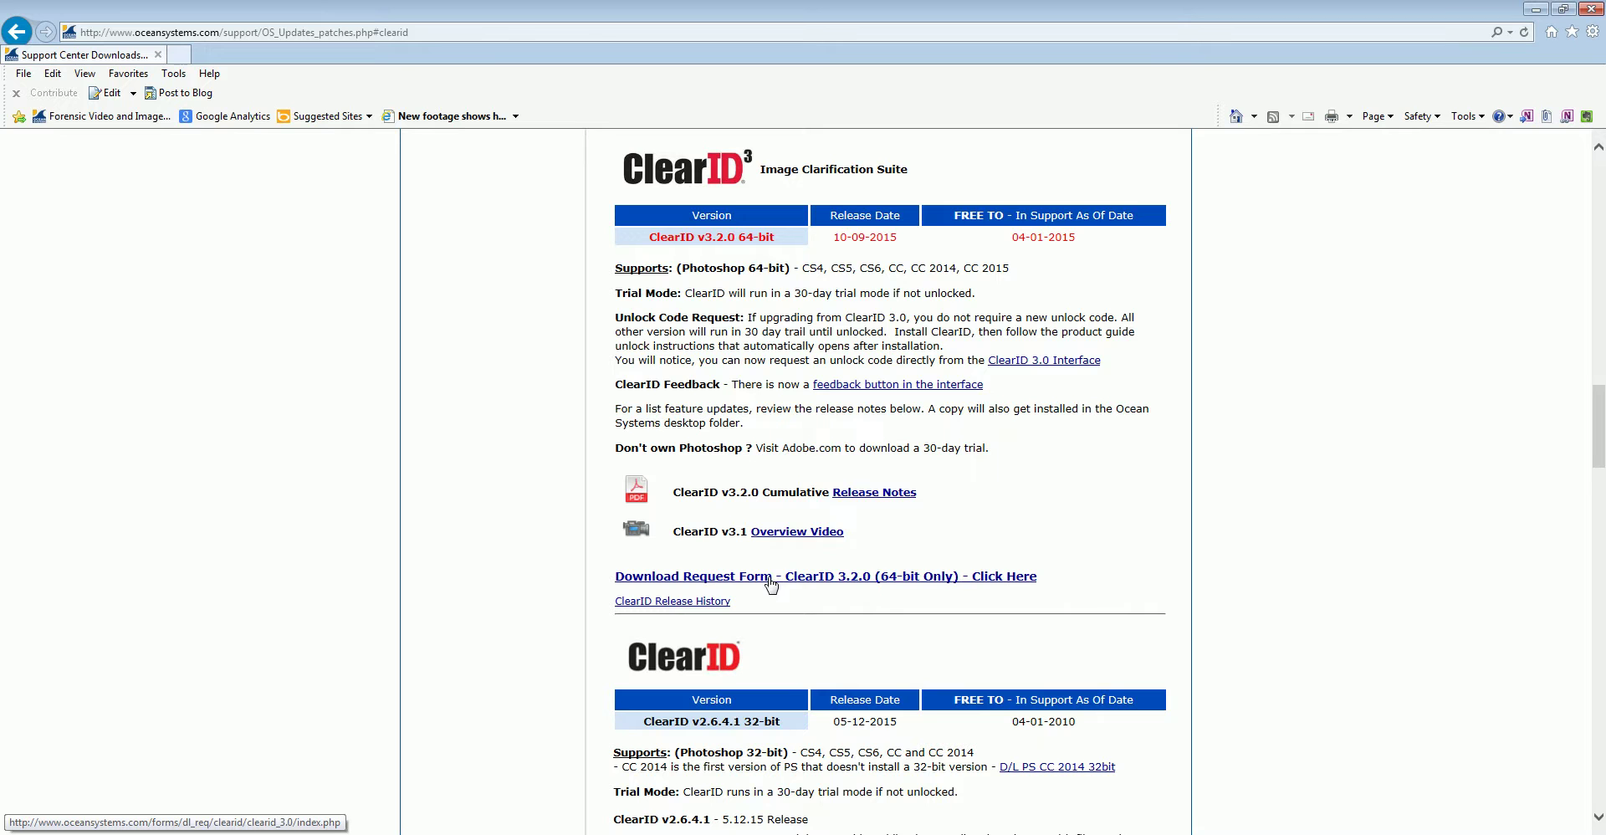
pyautogui.click(771, 585)
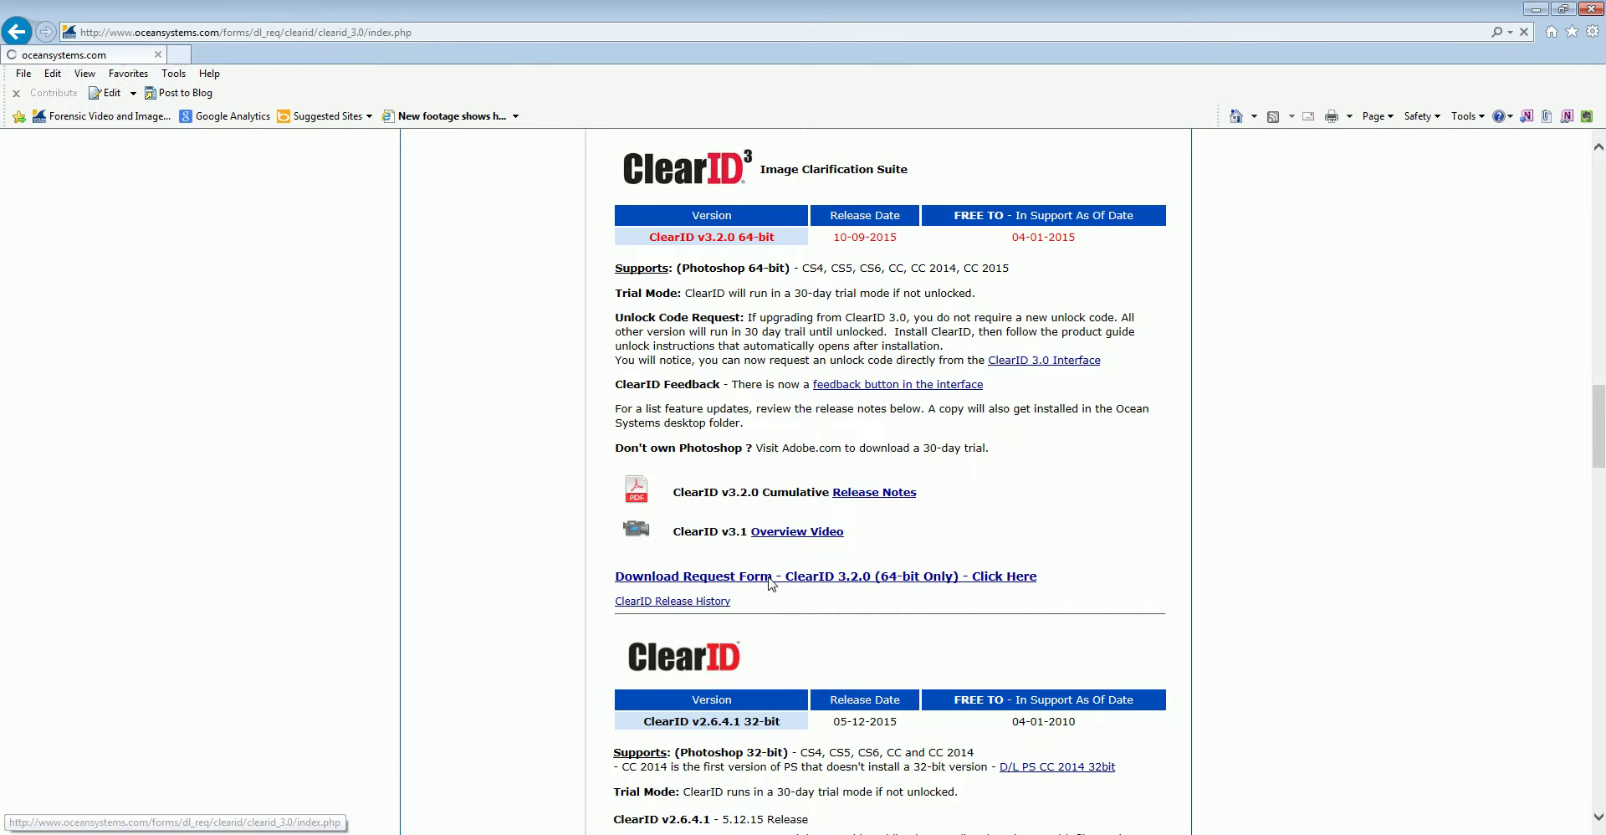
pyautogui.scroll(-5, 790, 554)
pyautogui.scroll(-6, 789, 554)
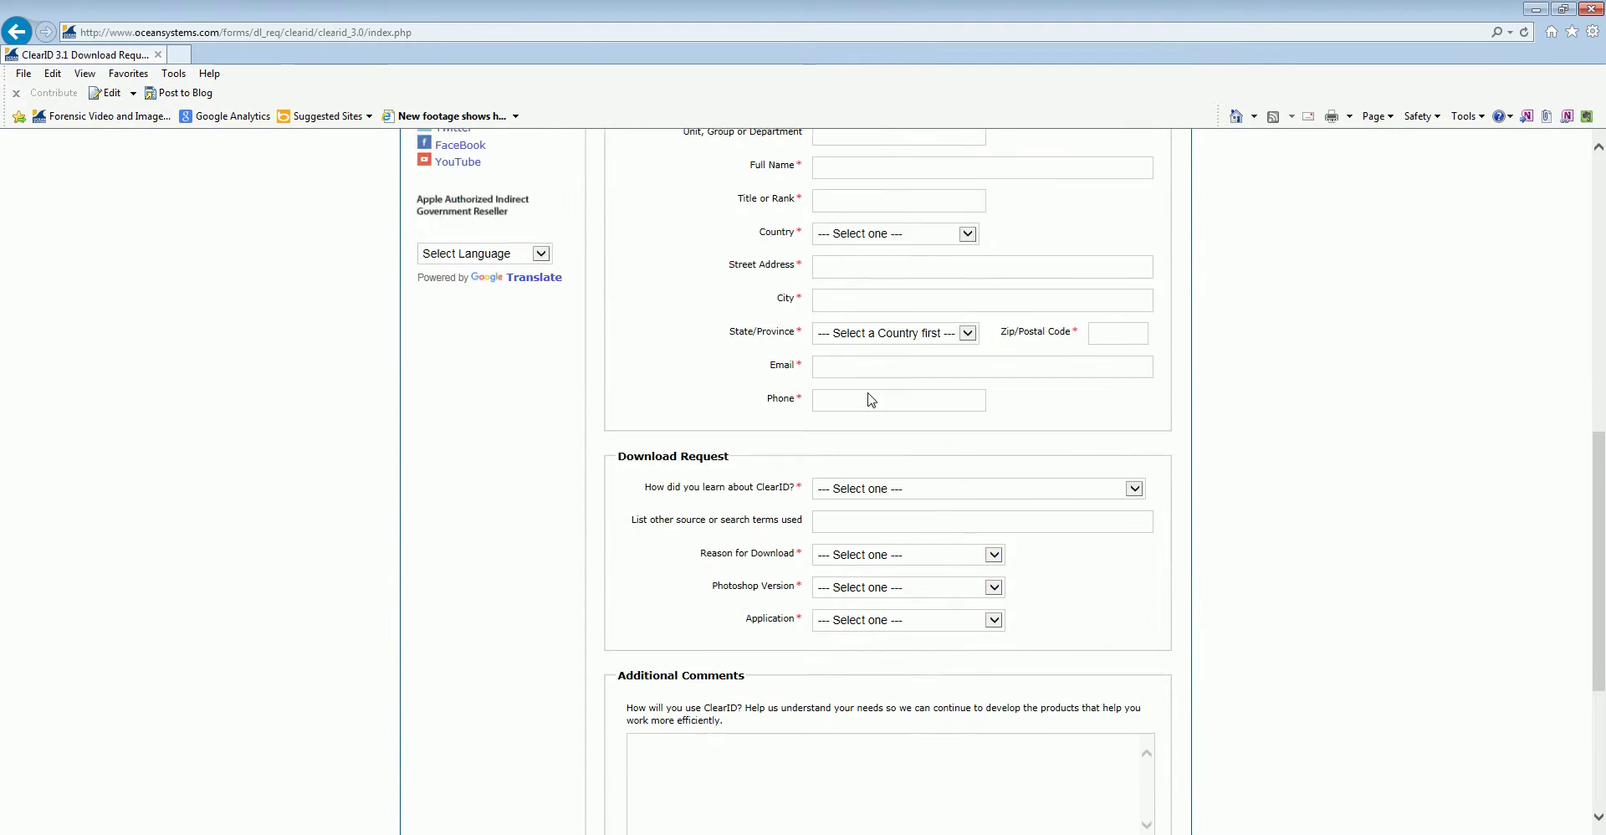
pyautogui.scroll(8, 864, 415)
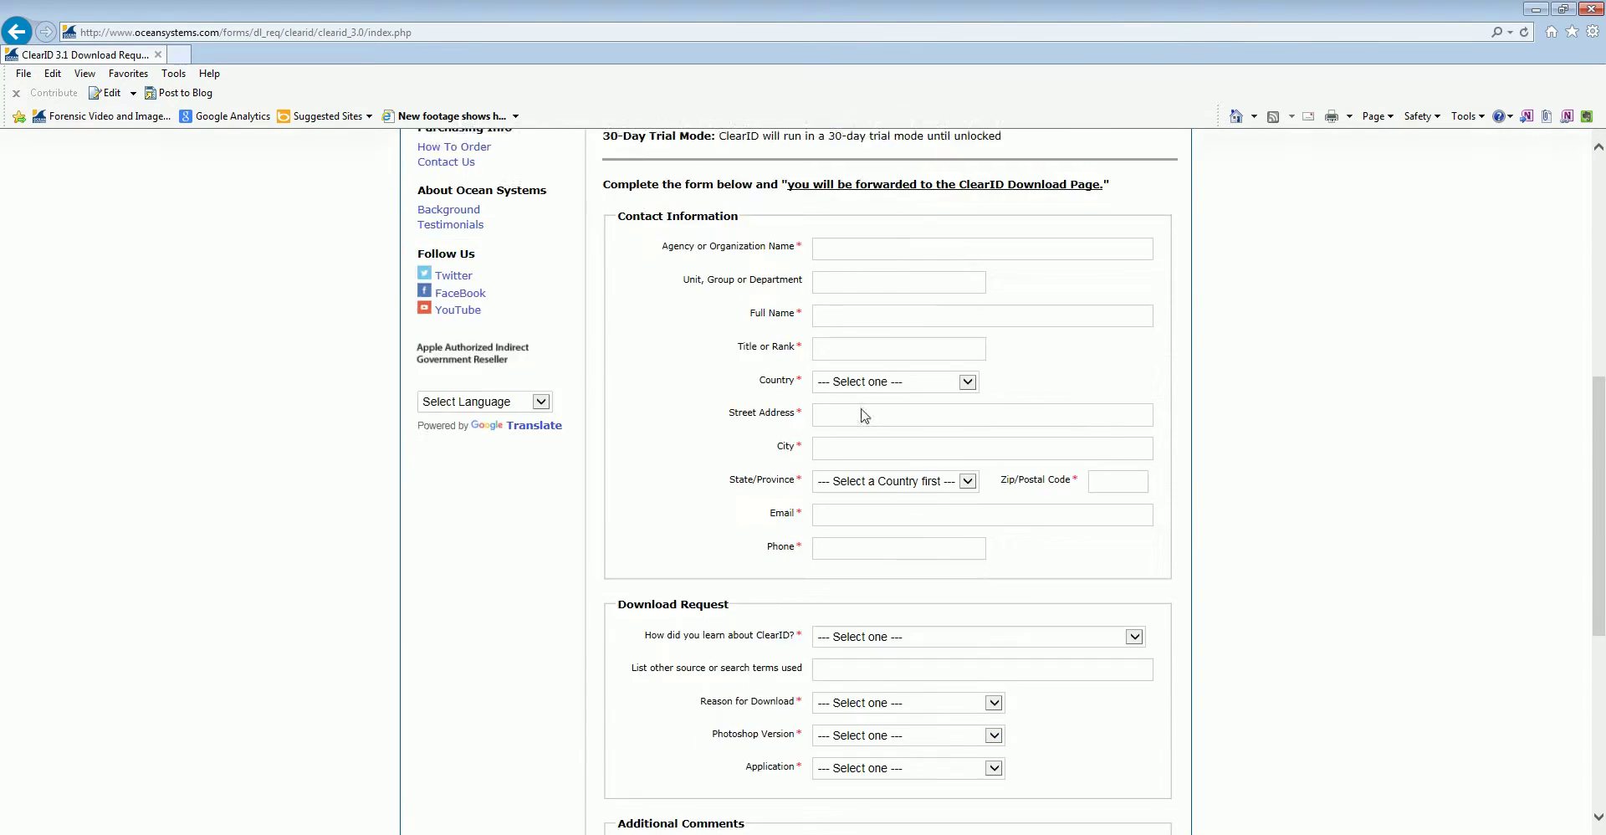
pyautogui.scroll(2, 861, 410)
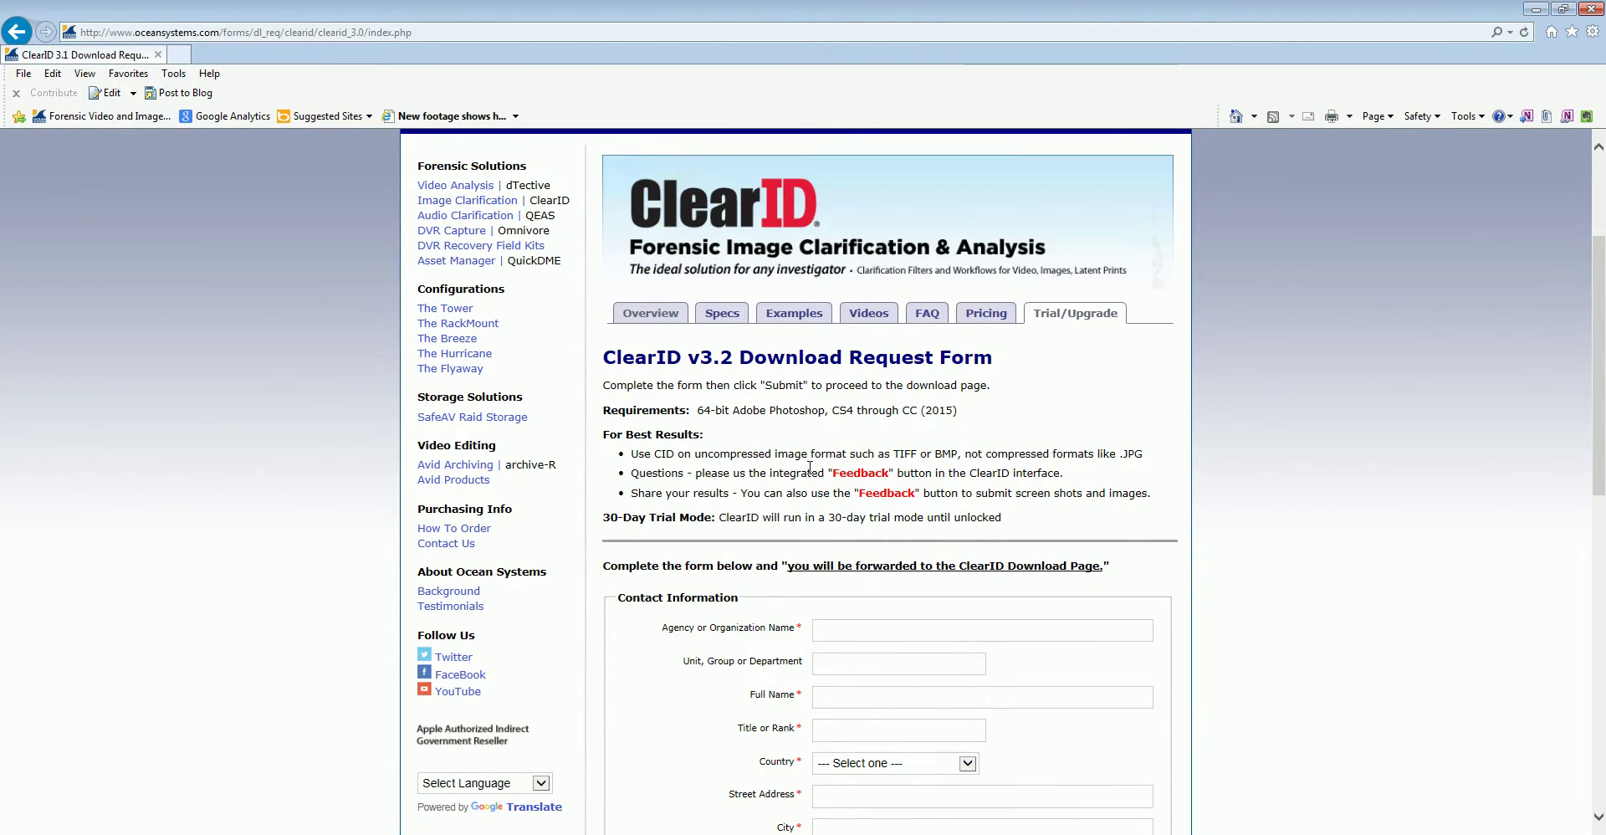
pyautogui.scroll(-1, 852, 456)
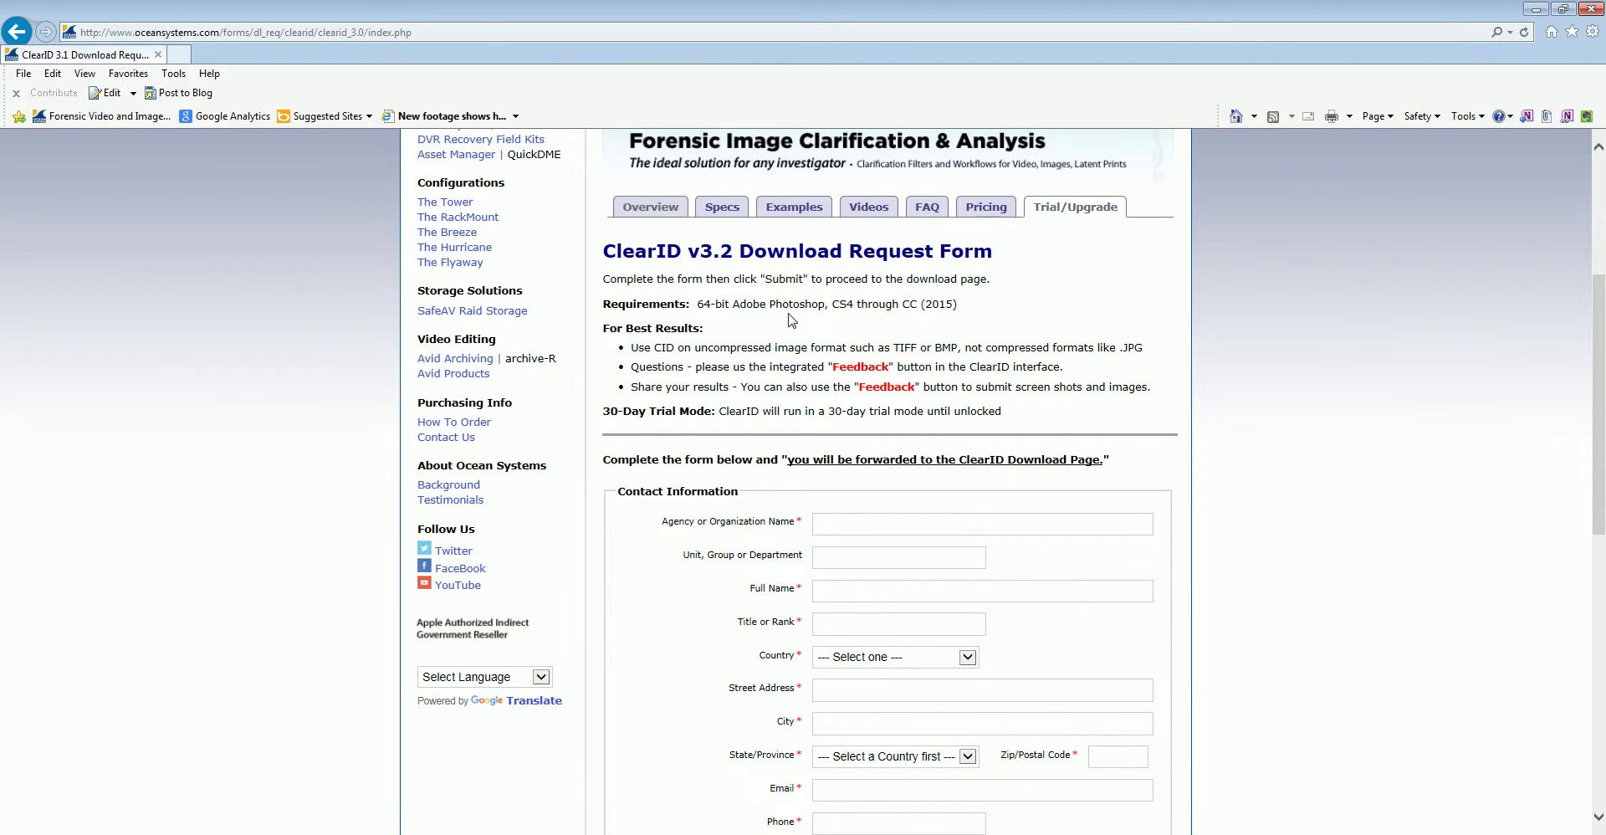
pyautogui.scroll(3, 790, 320)
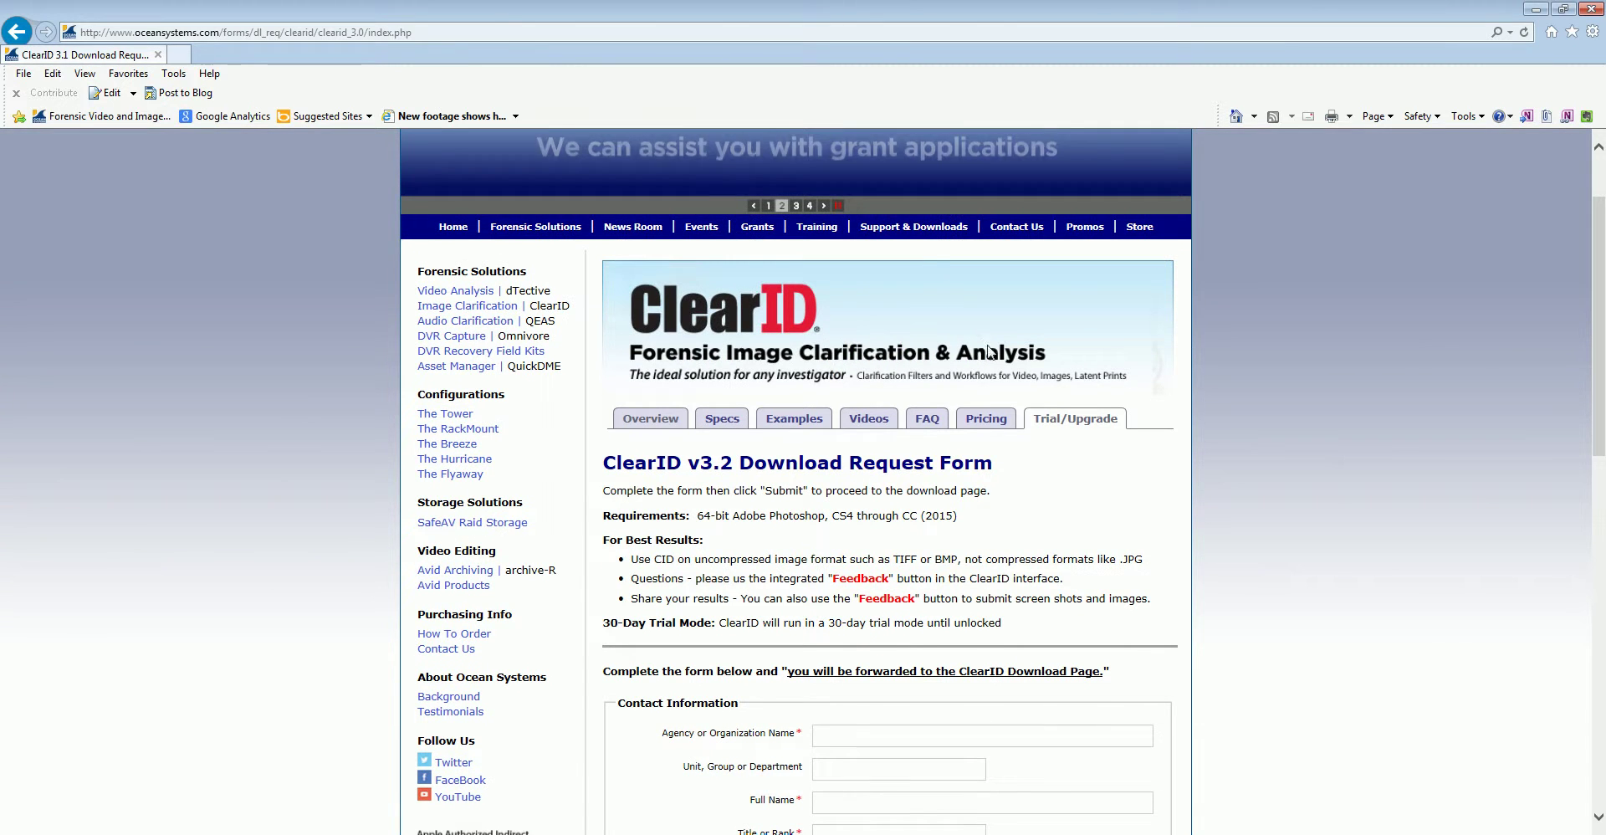
# Step: Return to the Support Center home page via Support & Downloads and scroll it
pyautogui.click(918, 229)
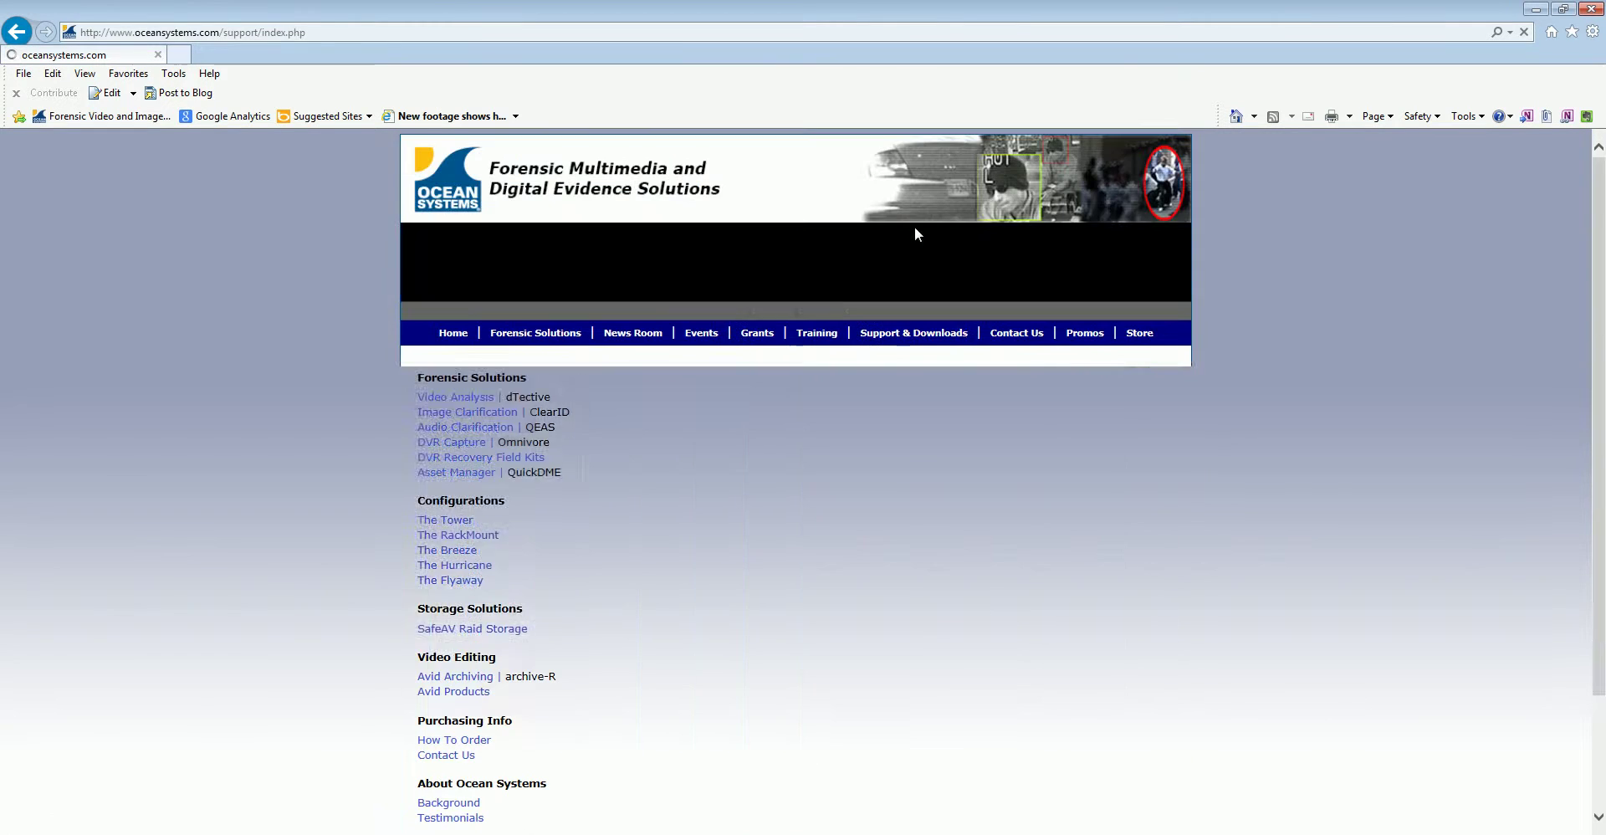
pyautogui.scroll(-2, 900, 466)
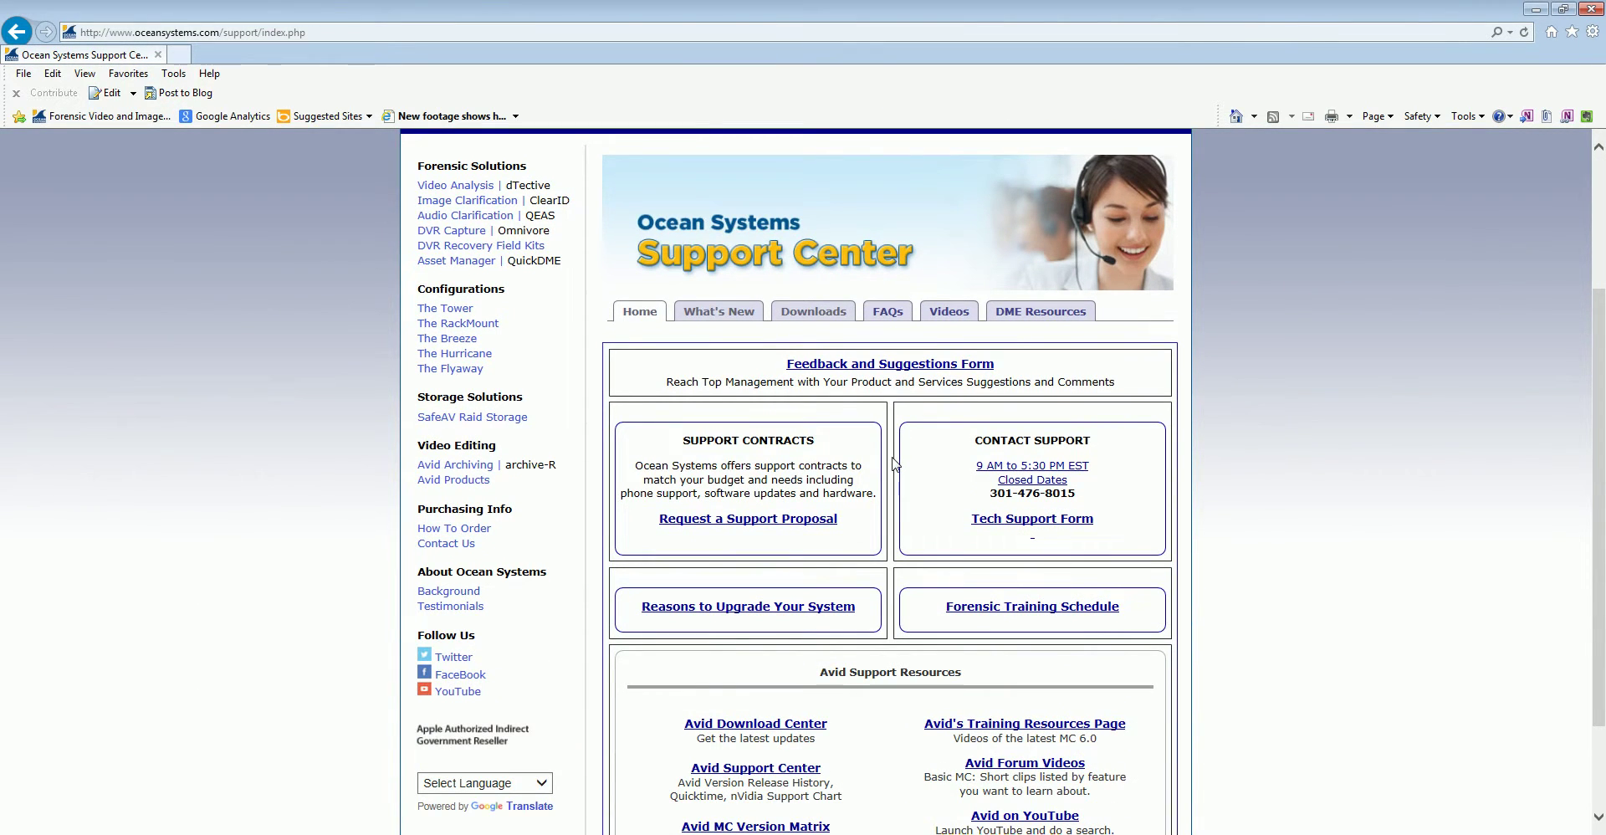
pyautogui.scroll(2, 893, 464)
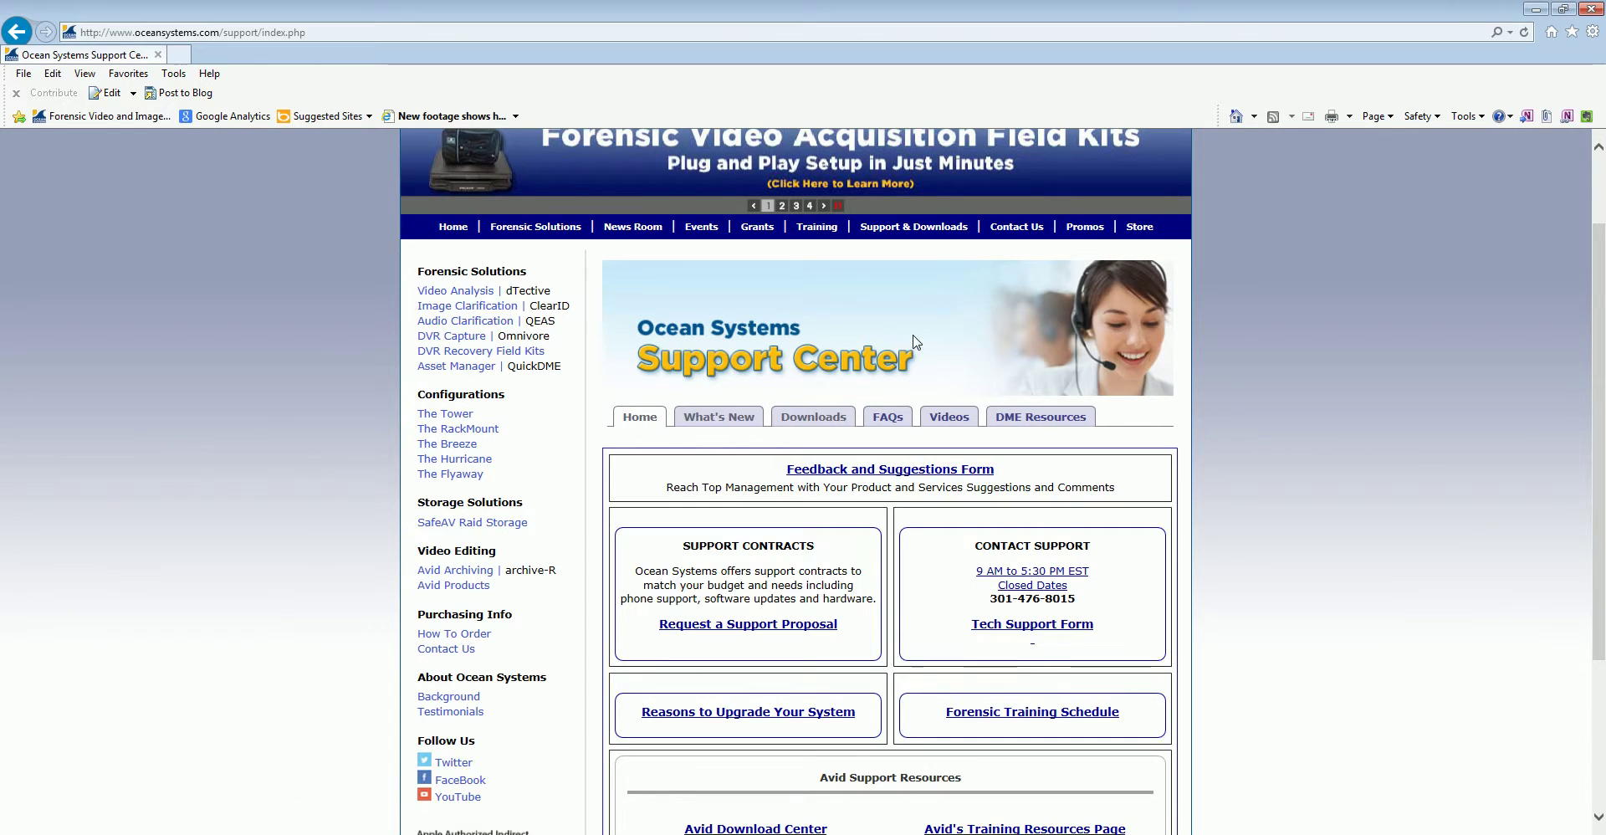